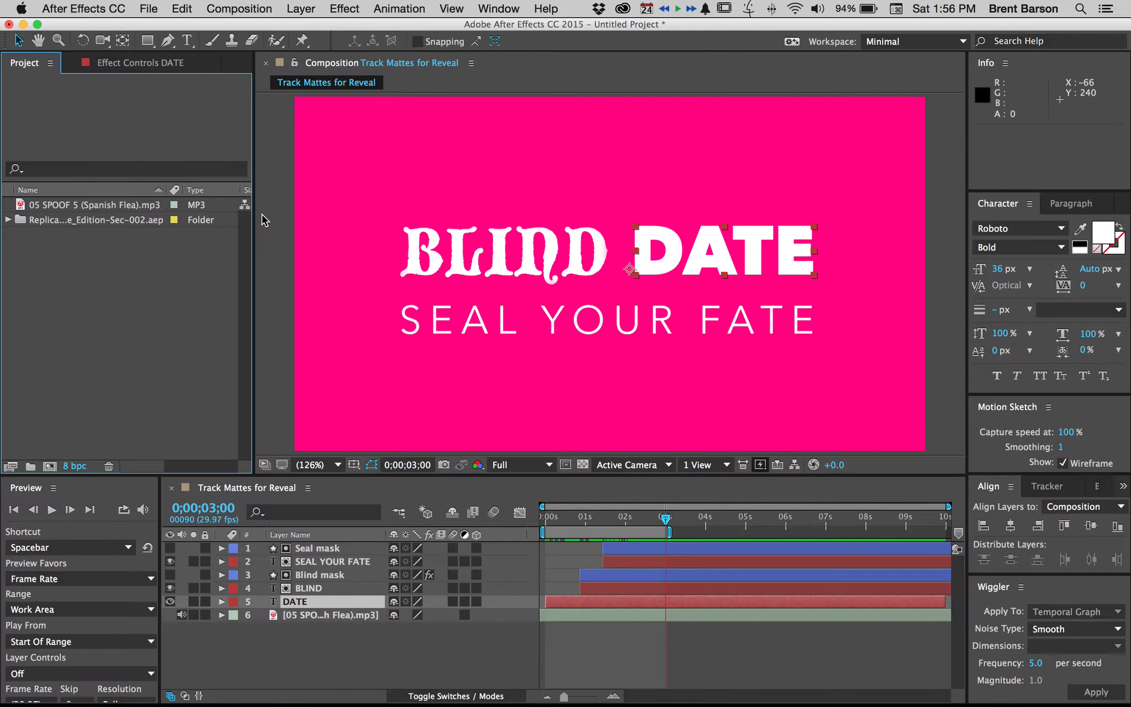
Start a new composition named "5 - Blind Date" at 1280 × 720 px and 30 frames per second
key("super+n")
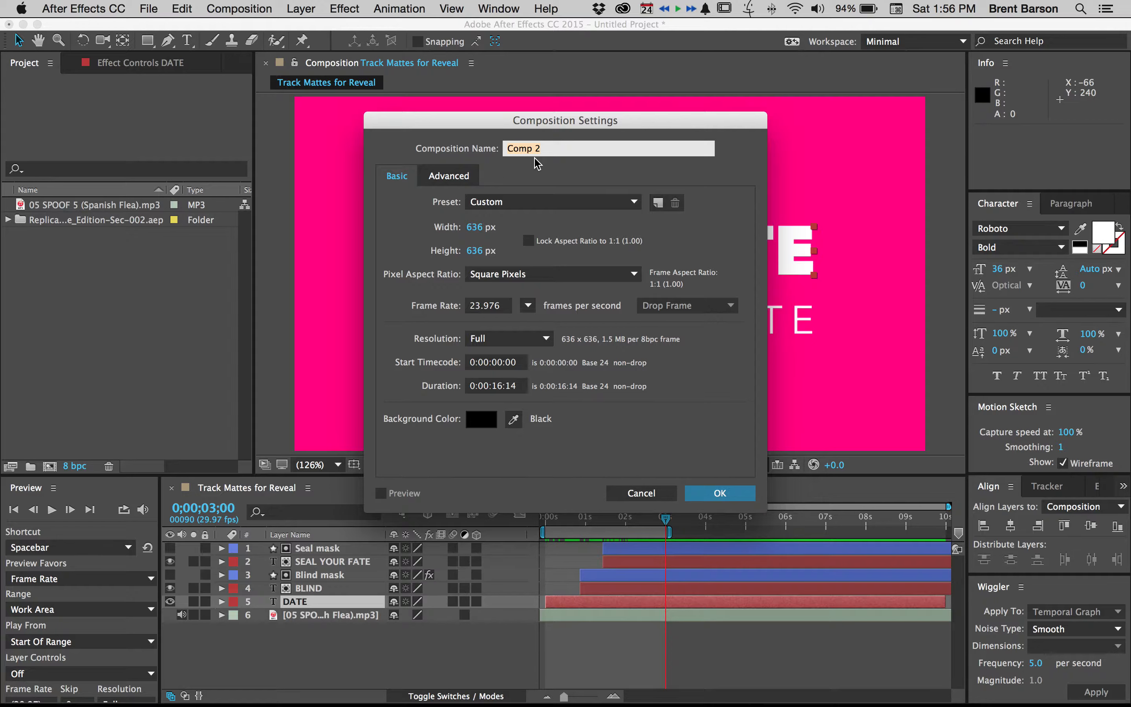
type("5 - Blind Date")
left_click(474, 226)
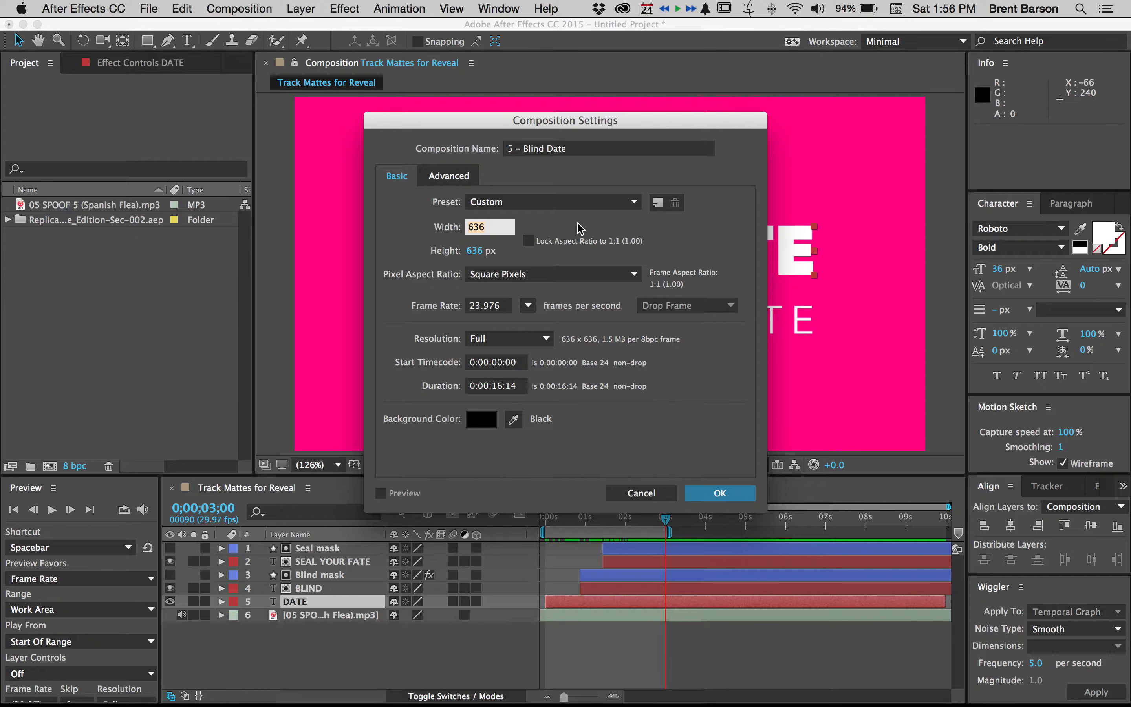
type("1280")
key("Tab")
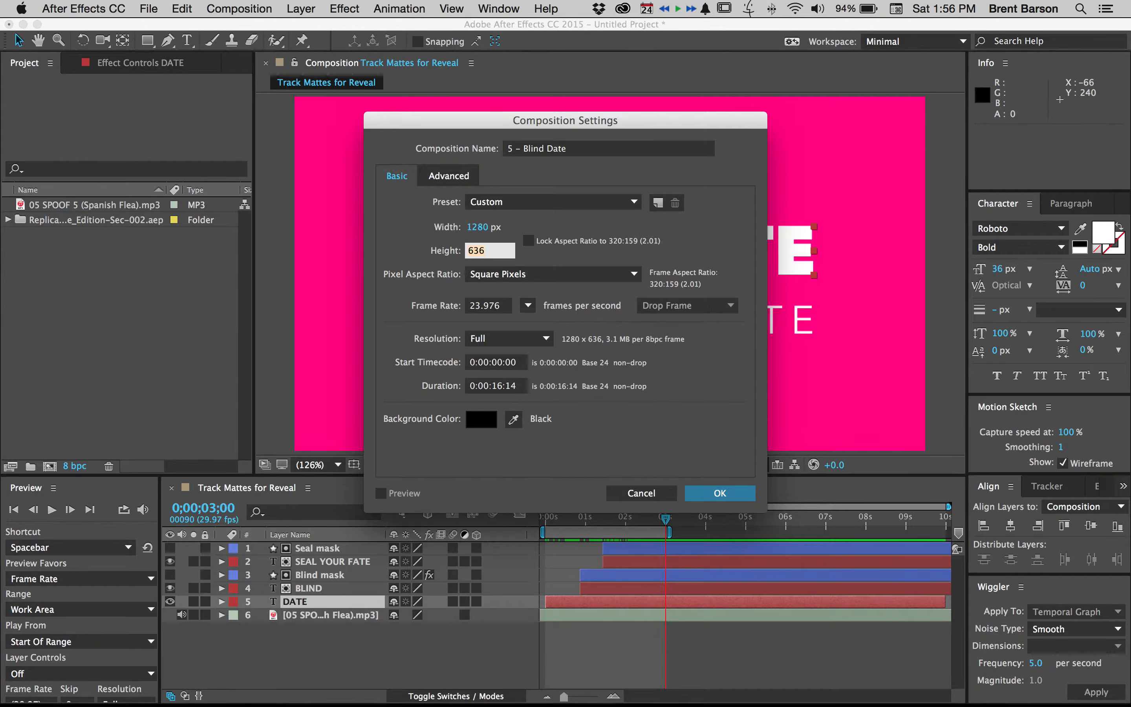
type("720")
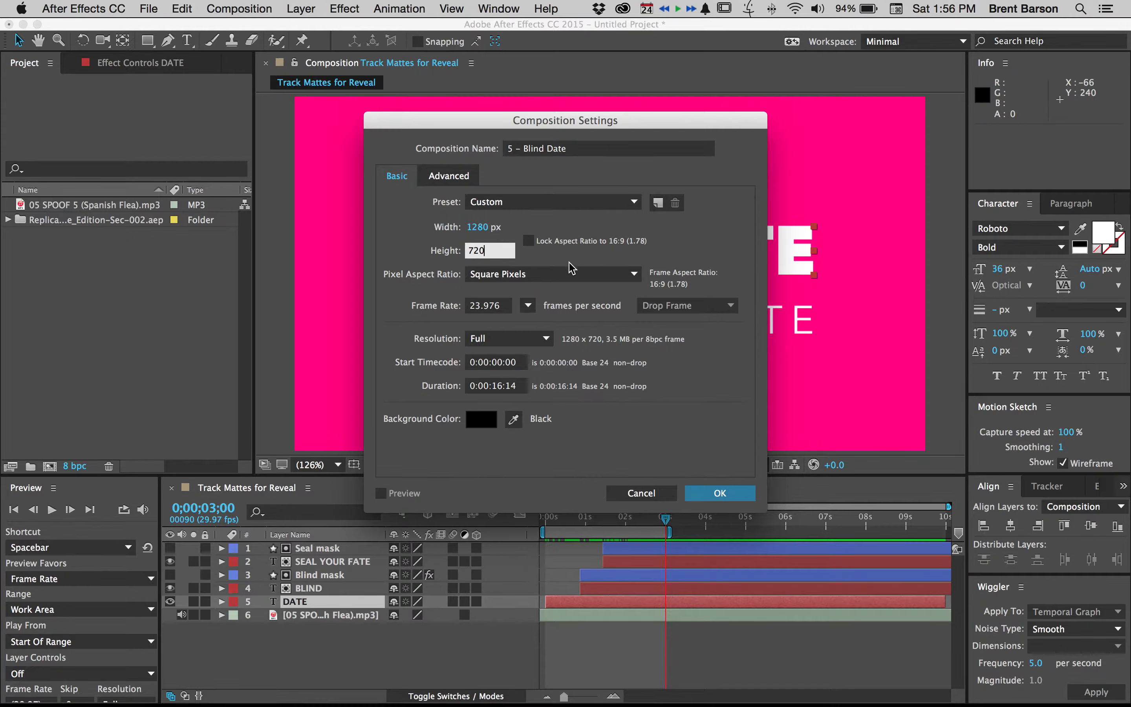
left_click(528, 306)
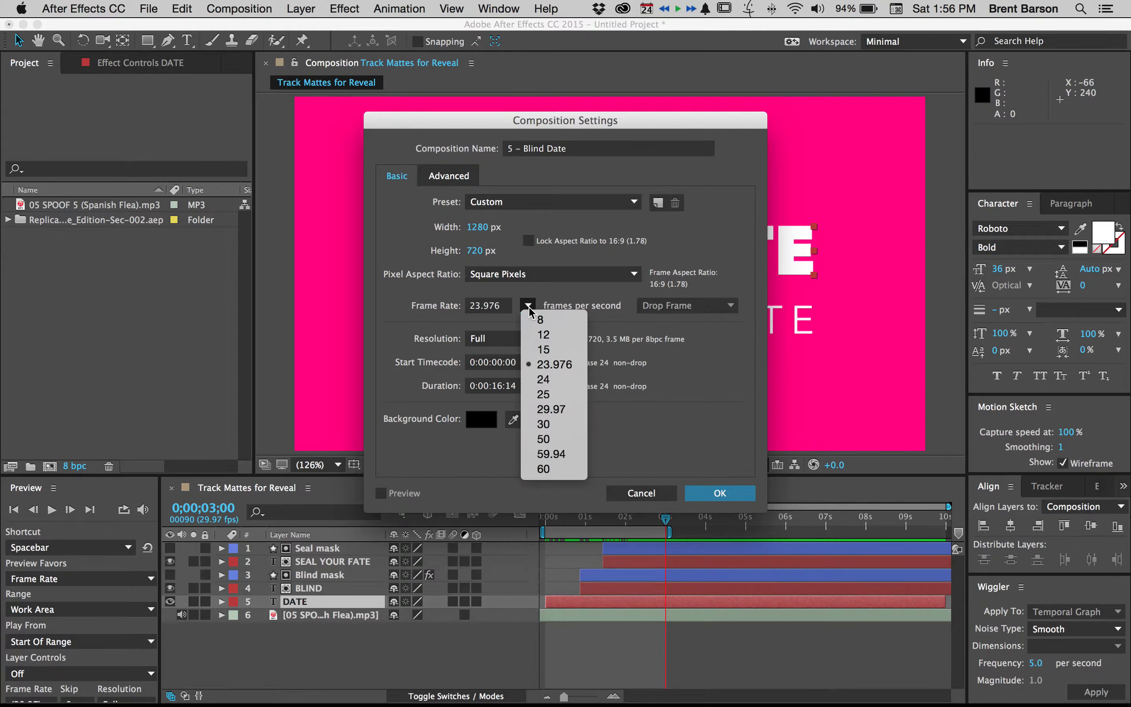
left_click(546, 425)
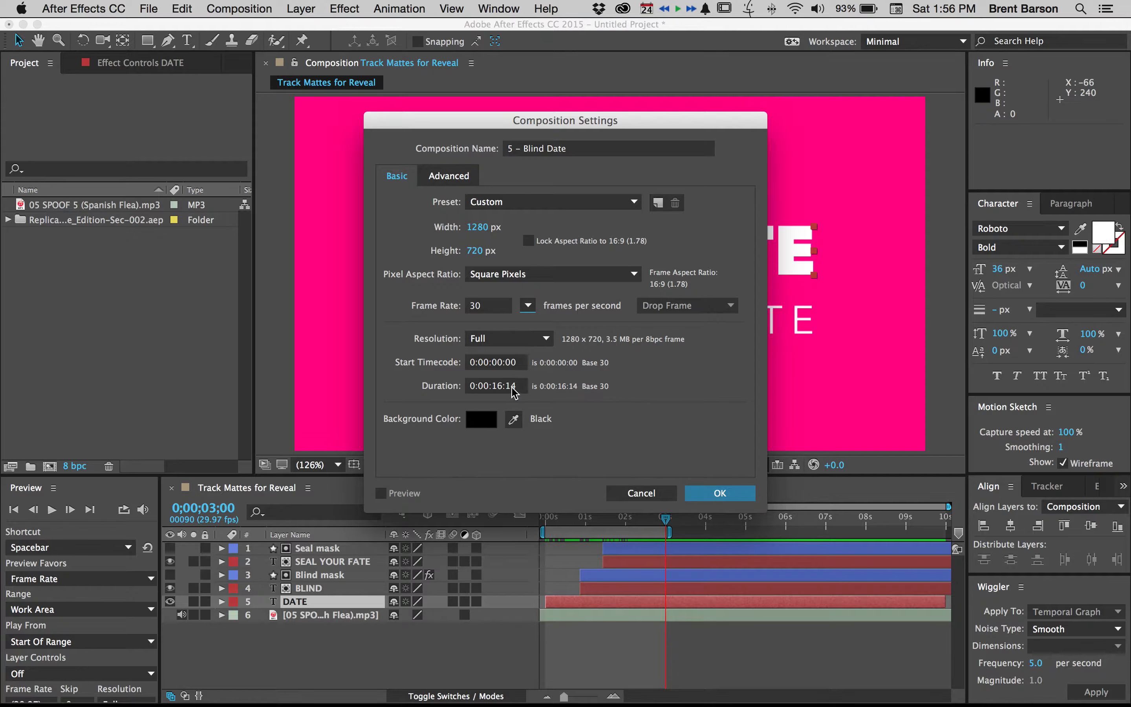
Give the new composition a bright magenta-red background with a hue of about 328° and create it
left_click(482, 423)
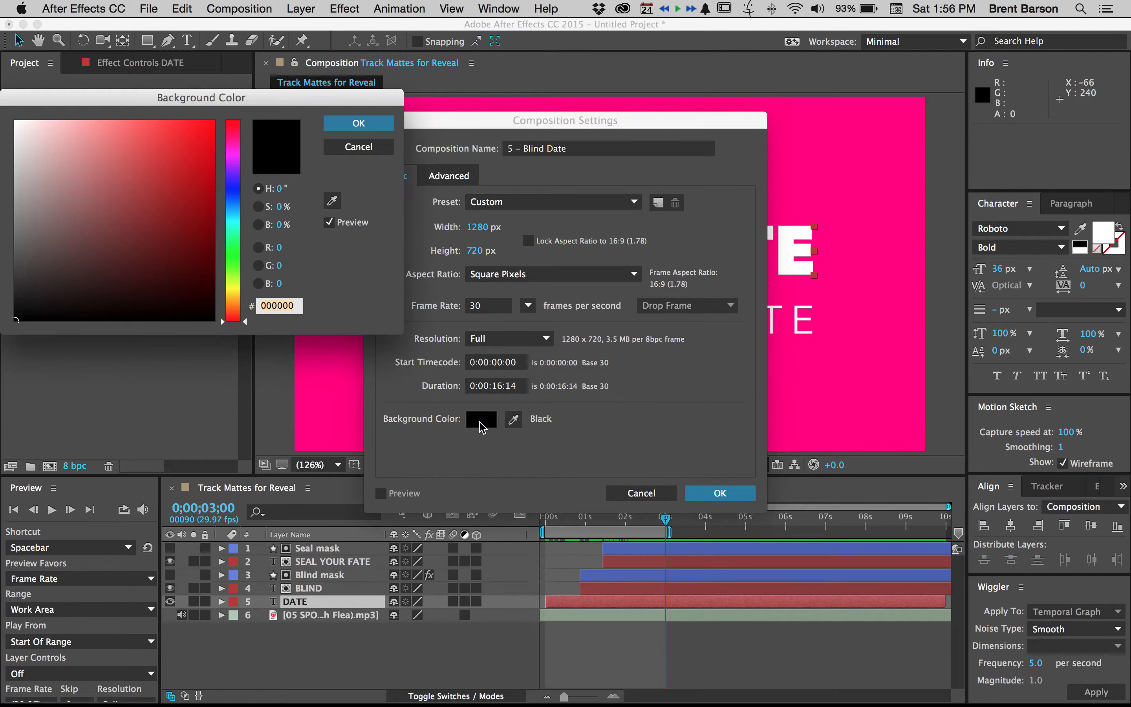
left_click_drag(215, 97, 563, 256)
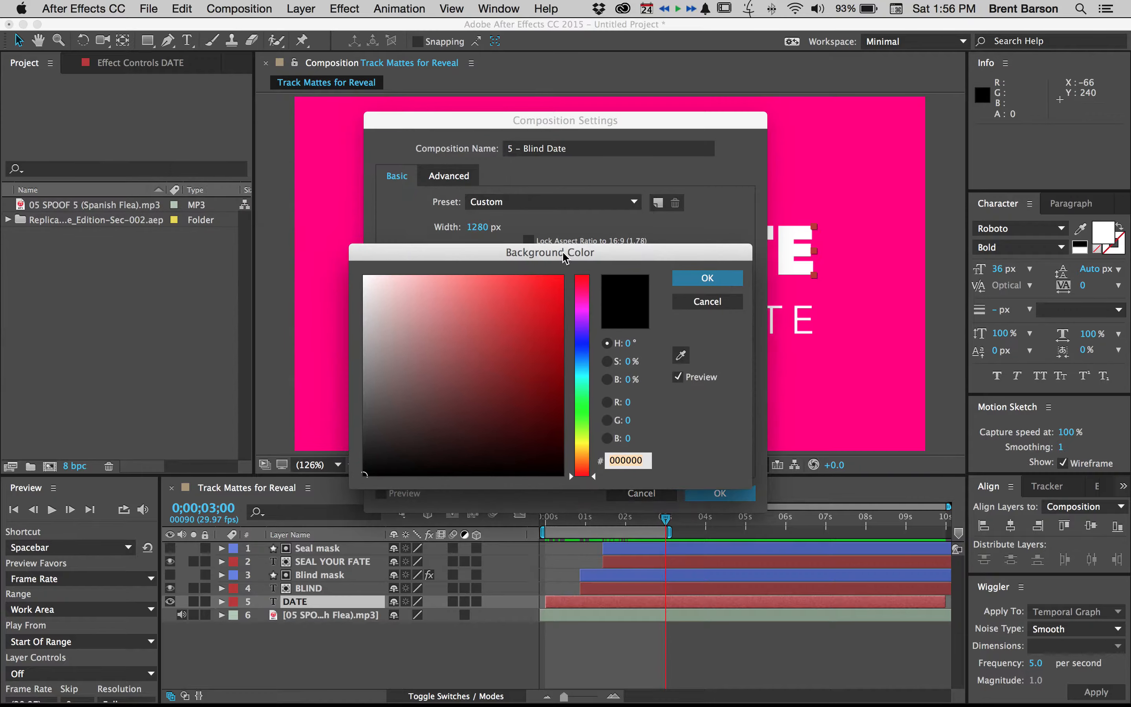
left_click(585, 293)
left_click_drag(594, 297, 596, 300)
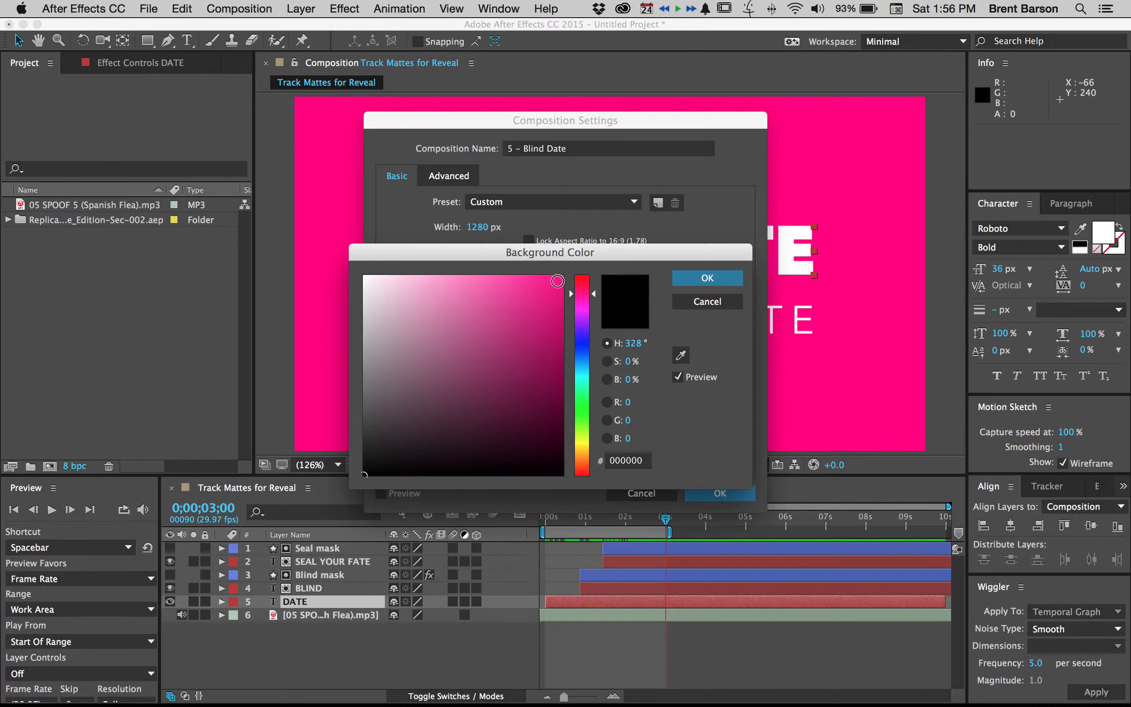
left_click(560, 279)
left_click(676, 280)
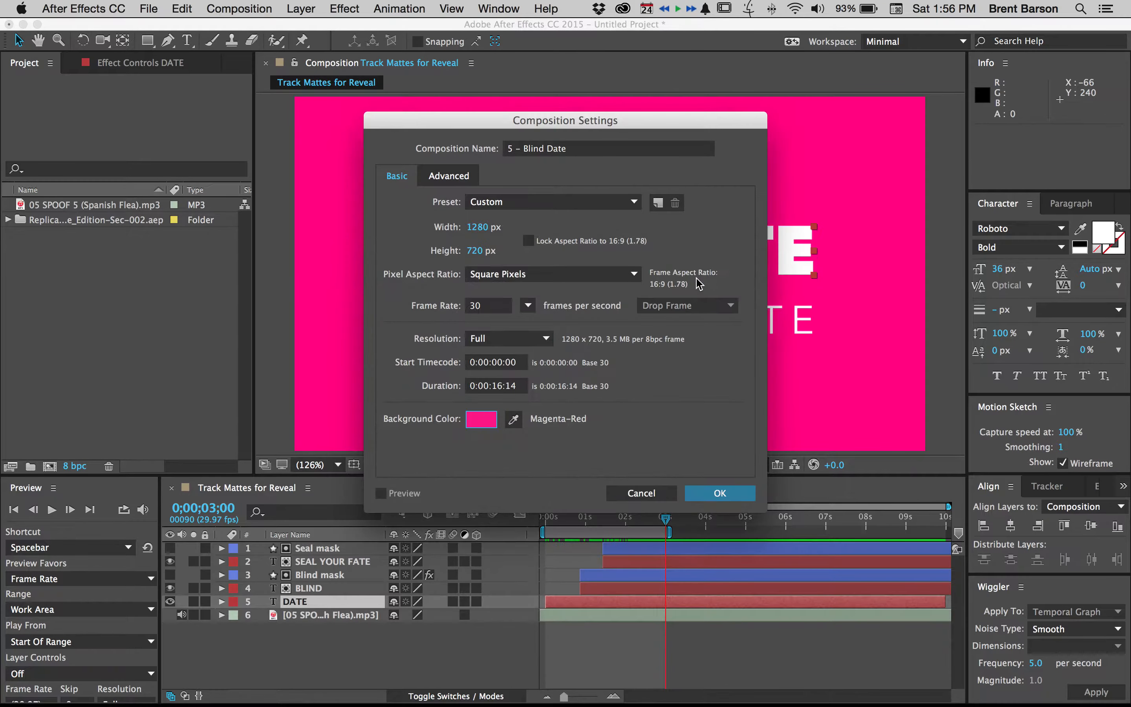
left_click(720, 492)
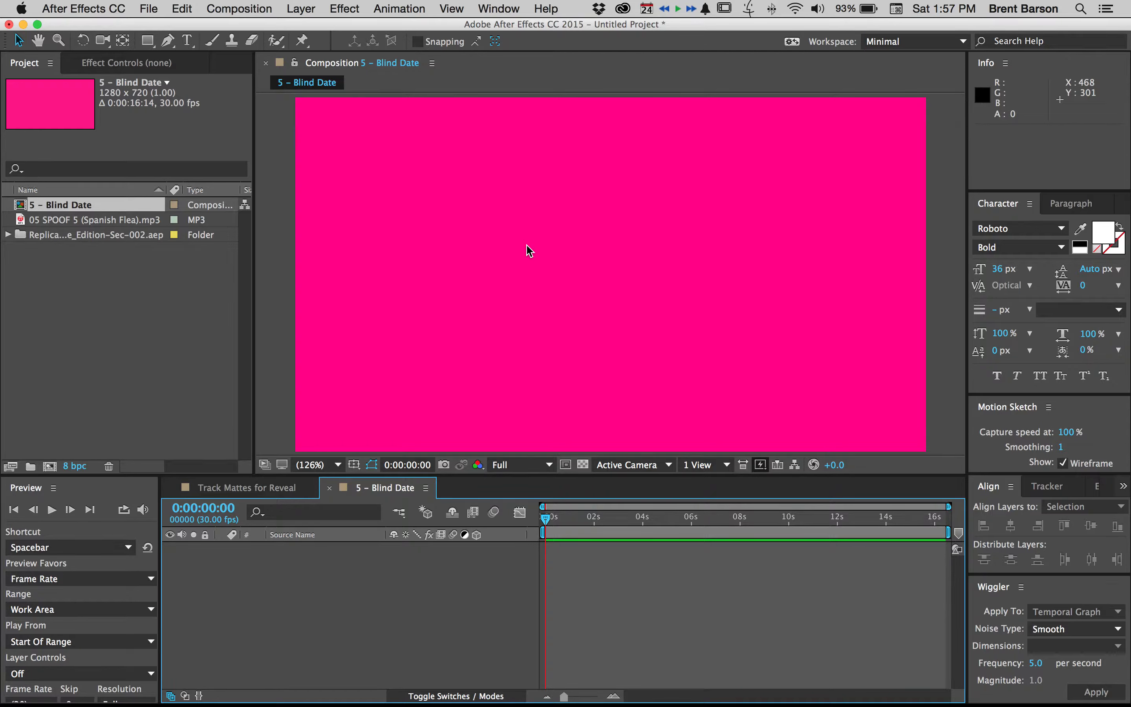
Close the Track Mattes for Reveal composition and add a text layer reading BLIND in the frame's upper-left area
left_click(229, 487)
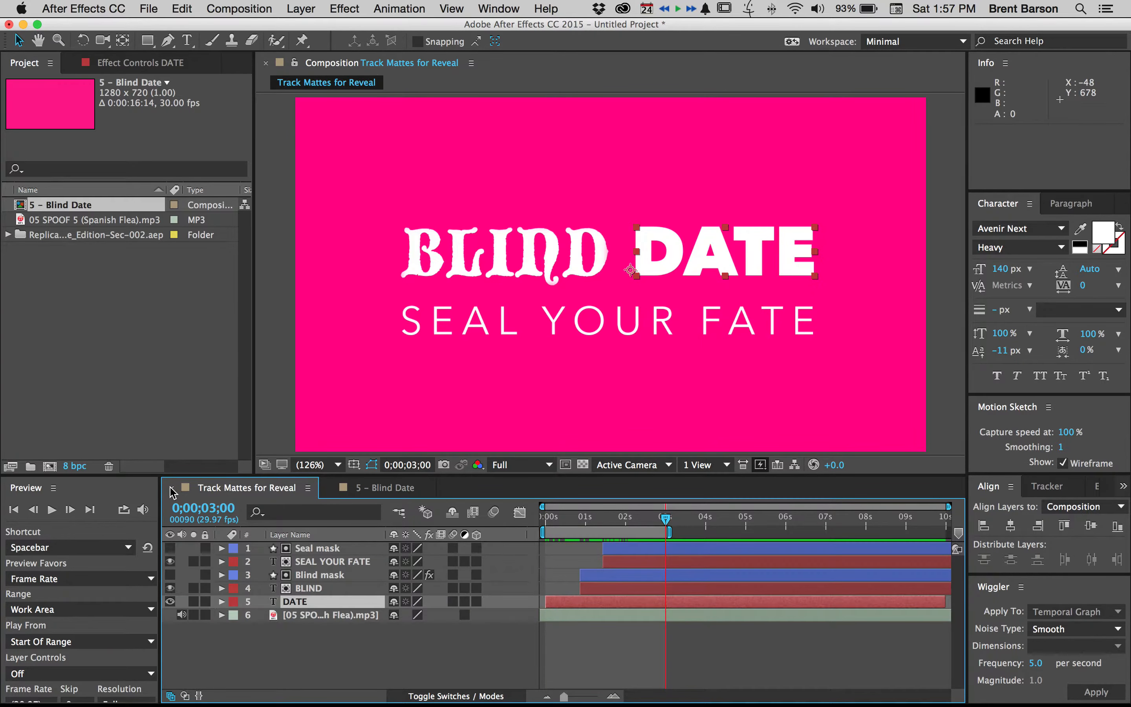
left_click(171, 488)
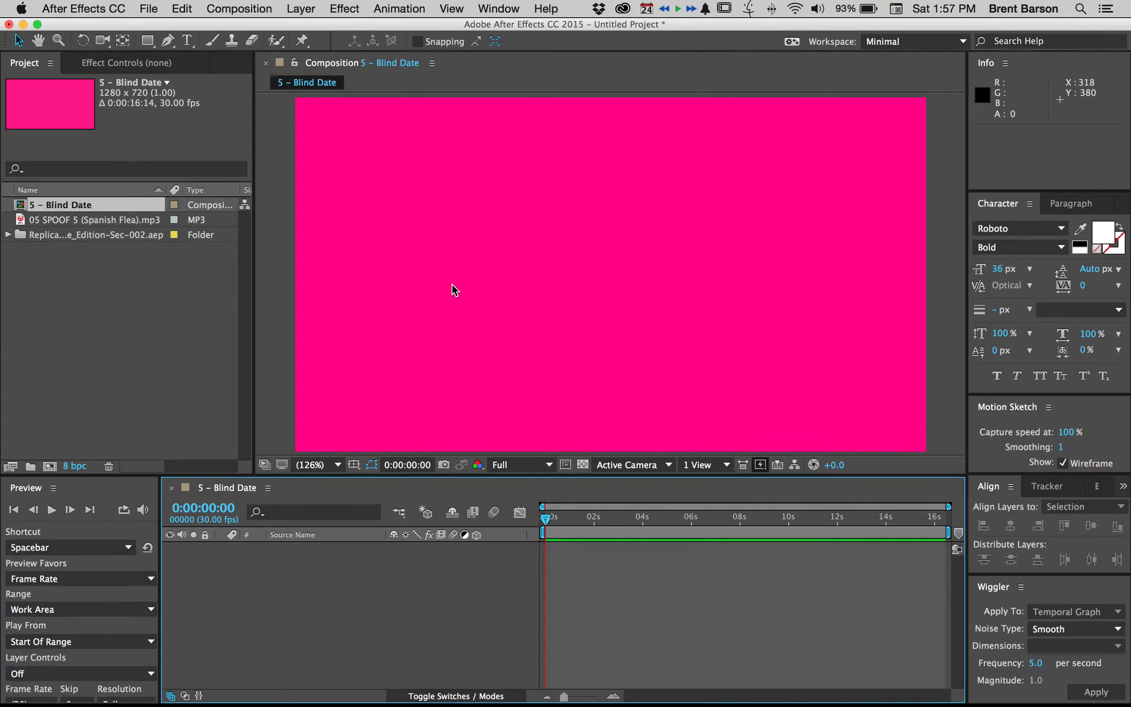
left_click(187, 42)
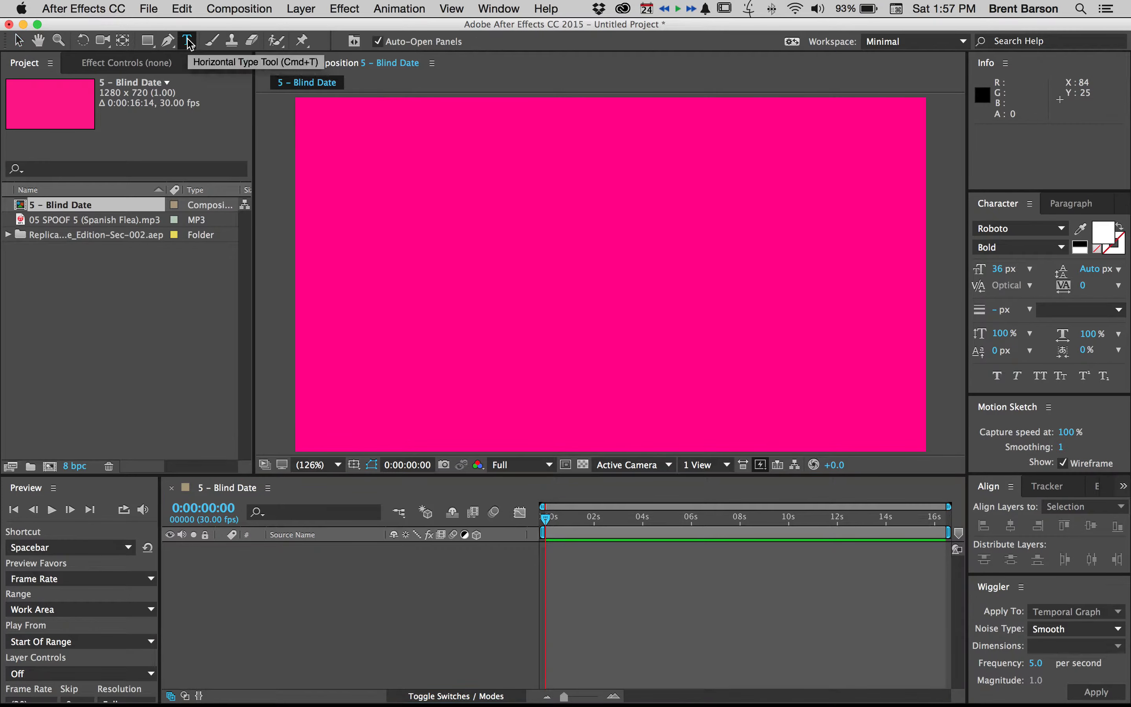
left_click(466, 217)
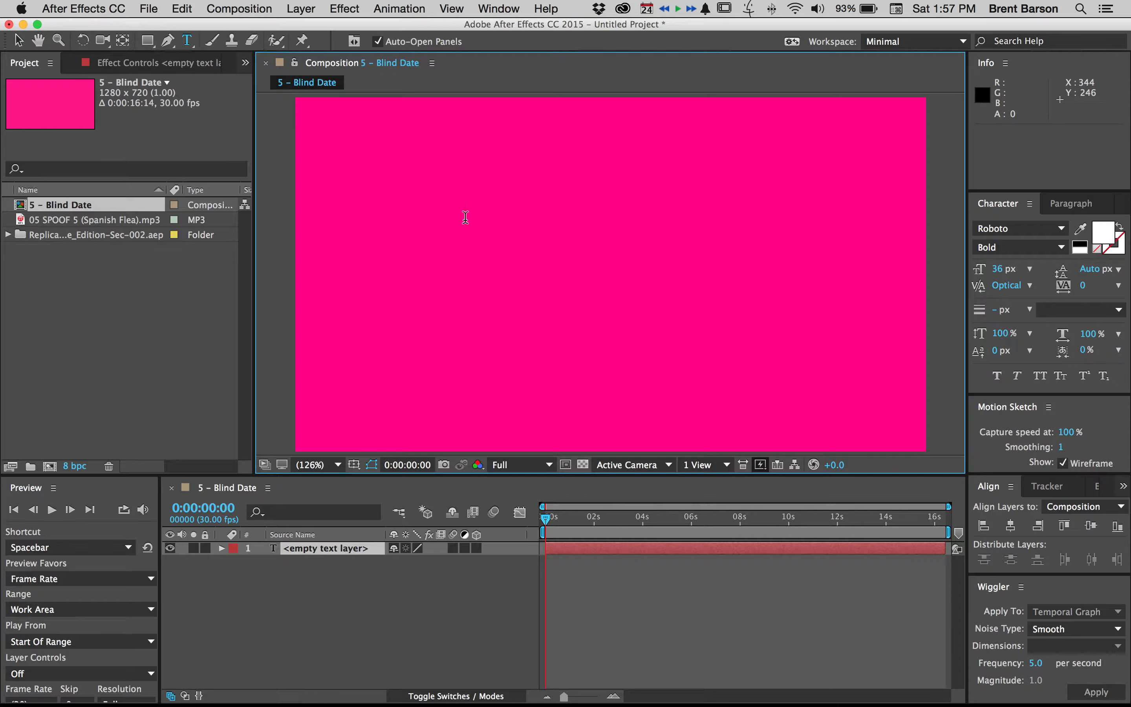
type("BLIND")
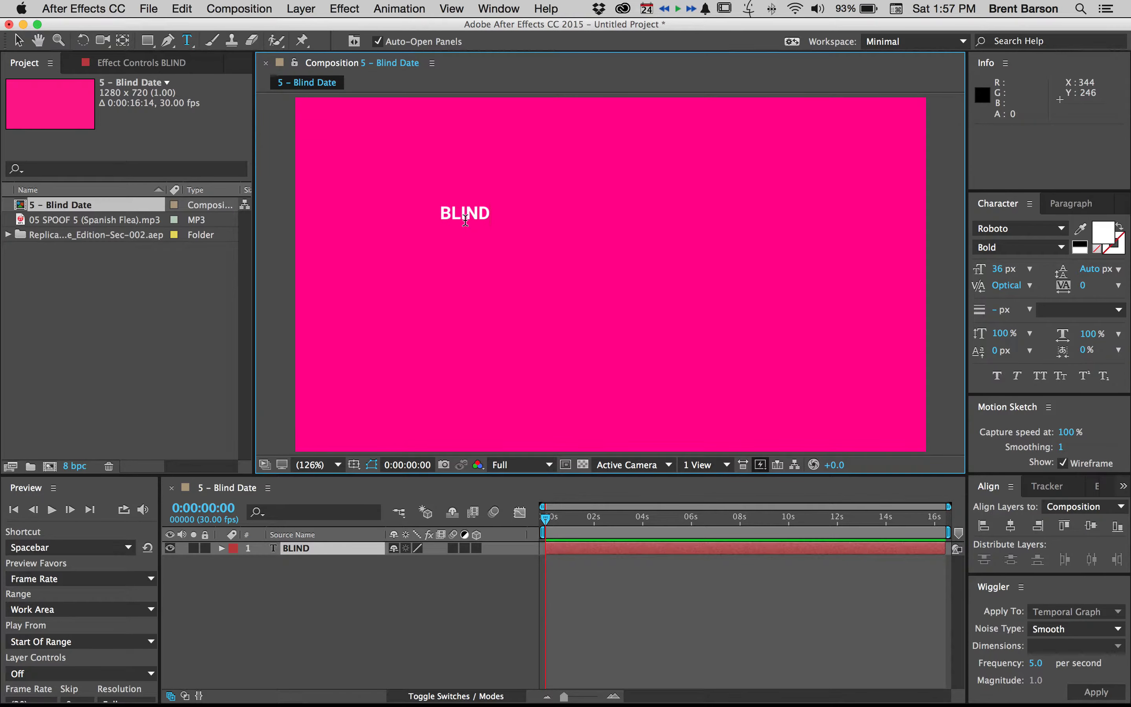
double_click(465, 217)
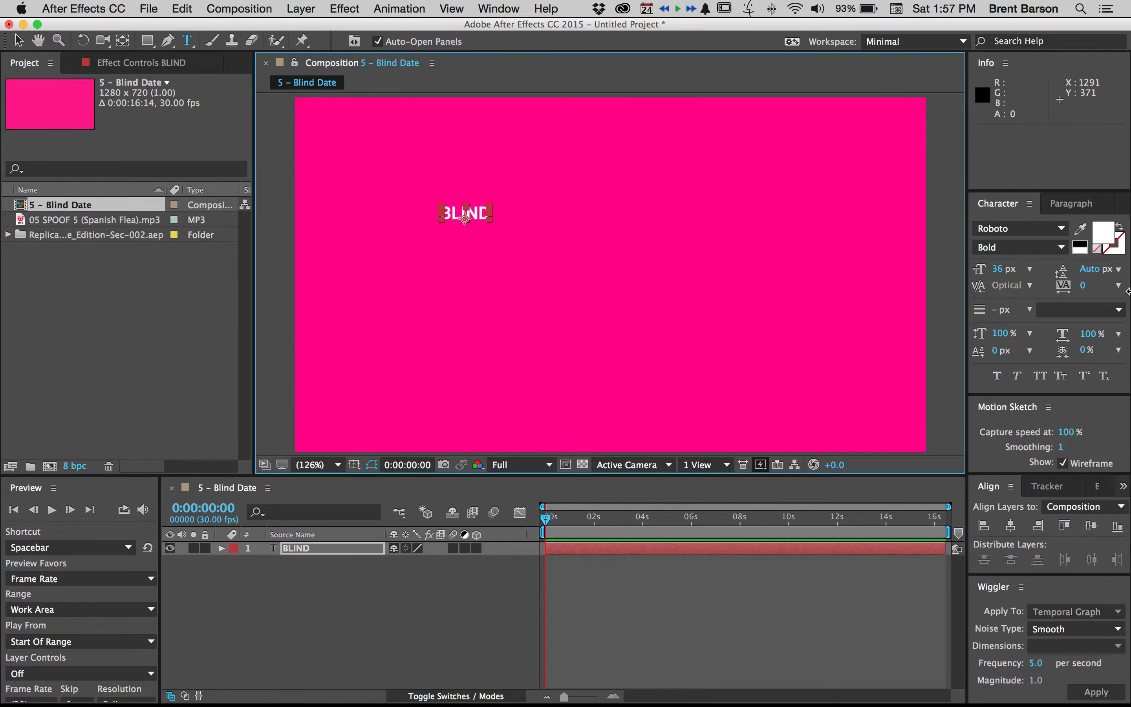
Set the BLIND text size to 80 px and move the text to about 408, 330
left_click(998, 271)
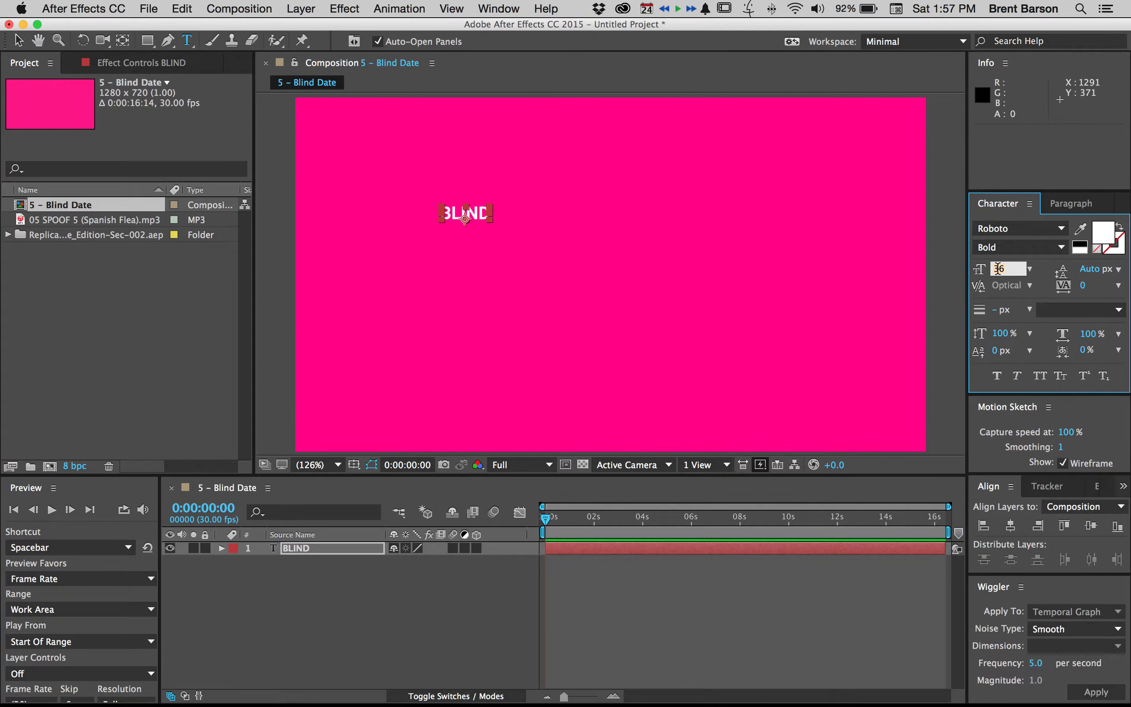
type("80")
key("Return")
key("Caps_Lock")
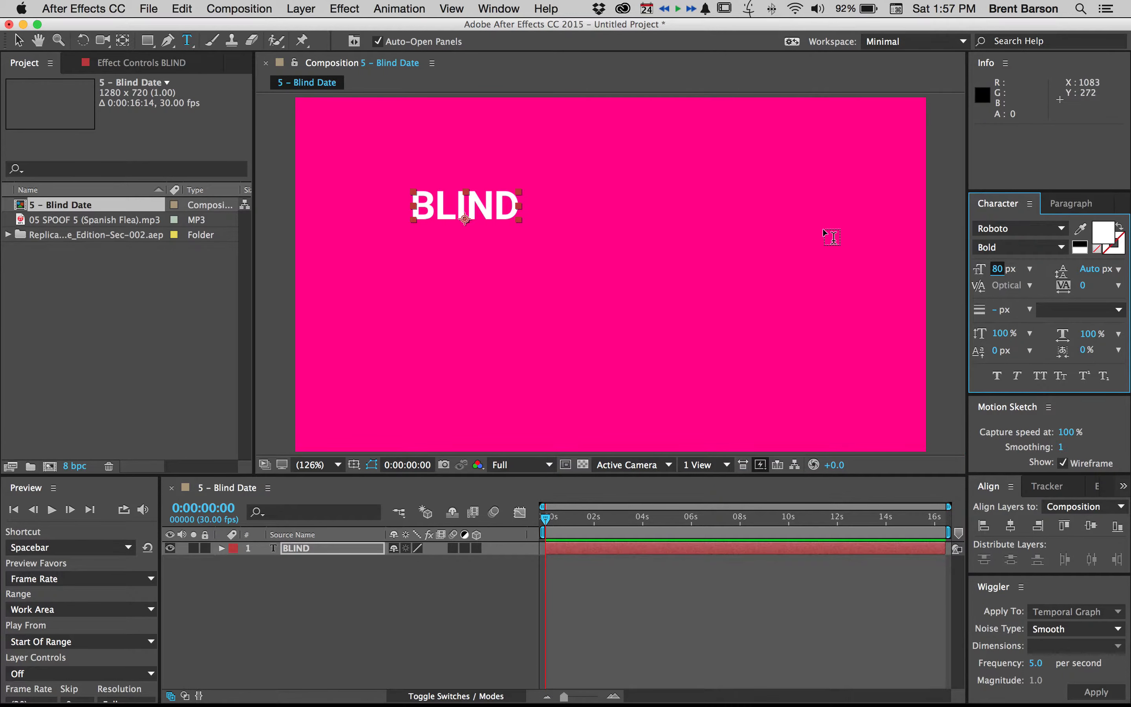
key("v")
left_click_drag(482, 209, 513, 250)
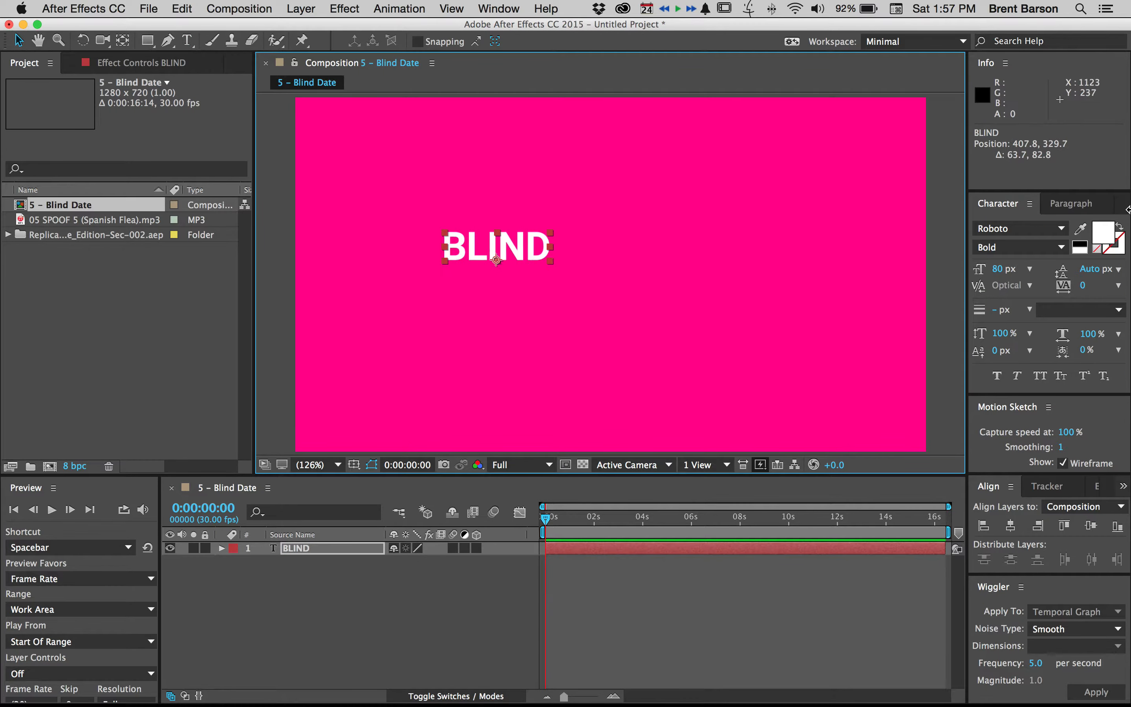
Set the BLIND text's font family to Blackmoor LET
left_click(1062, 230)
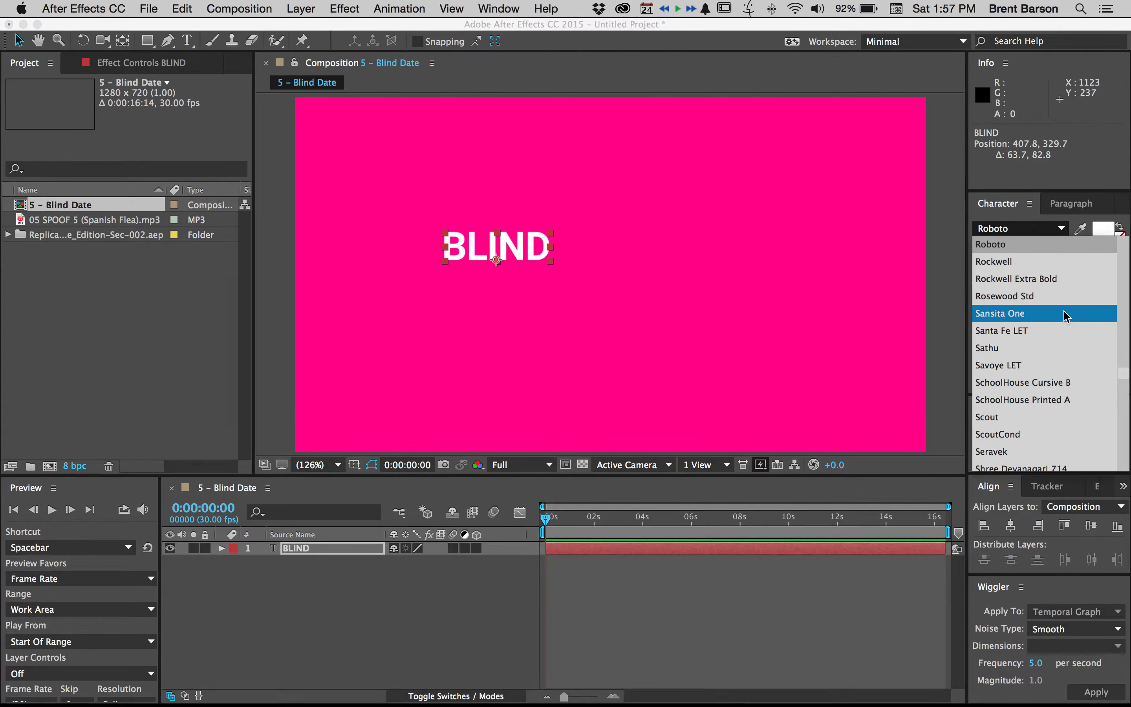
scroll(1067, 317, "up", 5)
scroll(1067, 316, "down", 2)
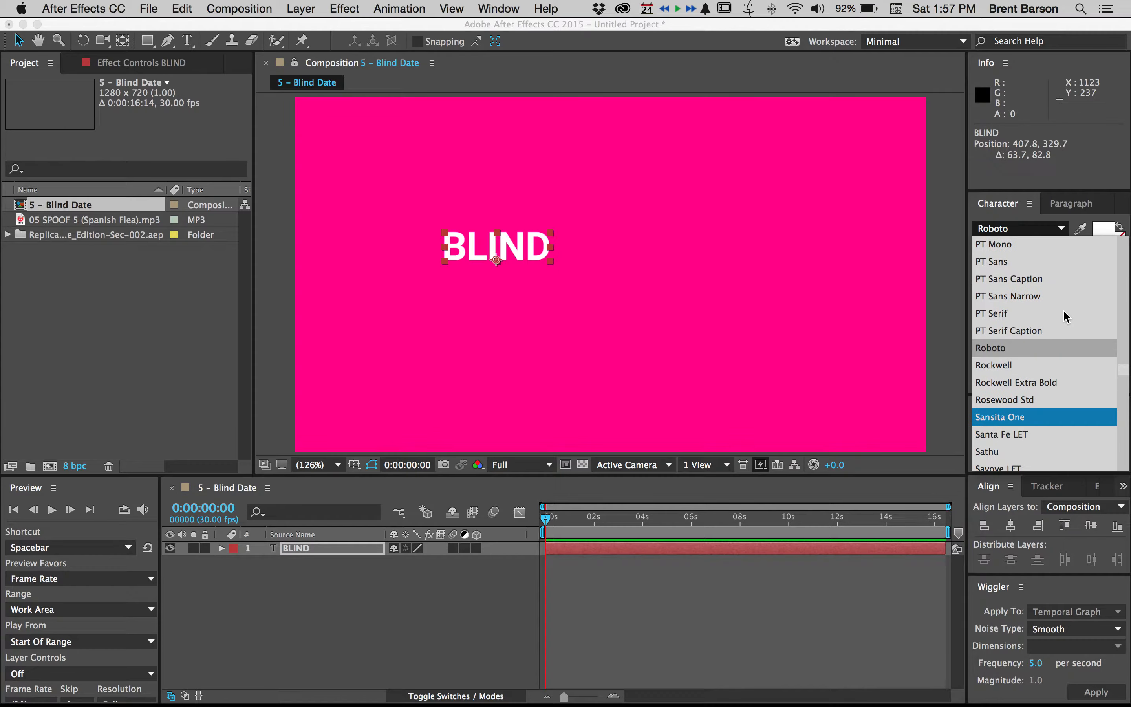
scroll(1067, 317, "up", 20)
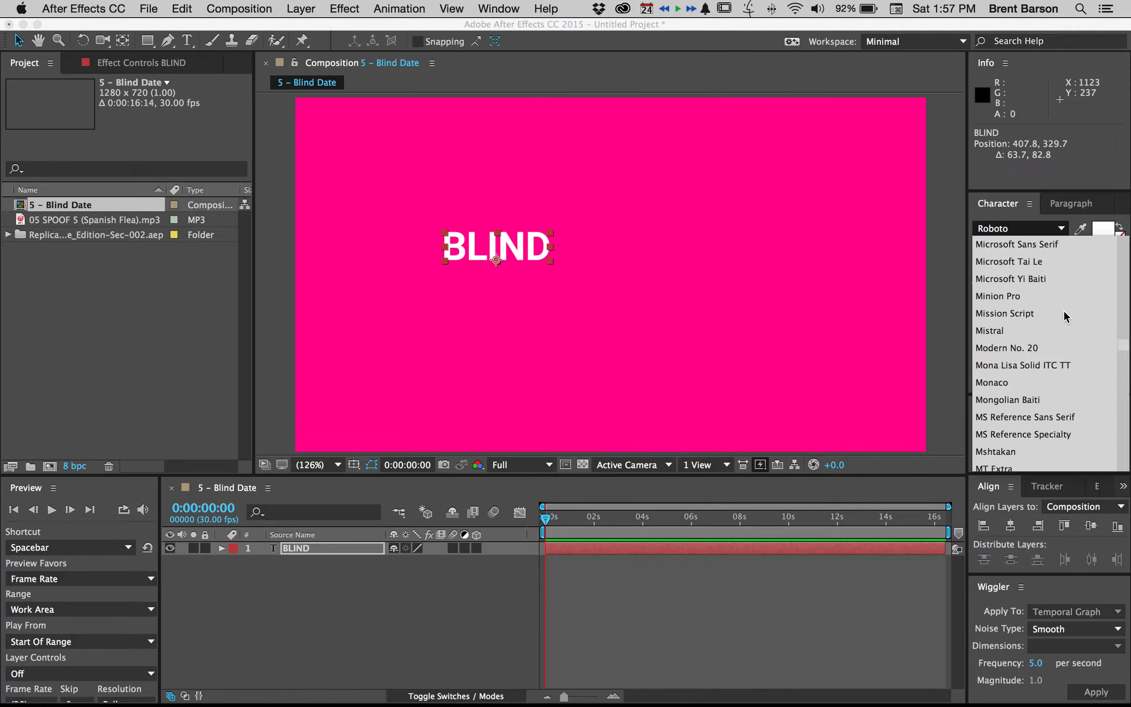
scroll(1067, 316, "up", 15)
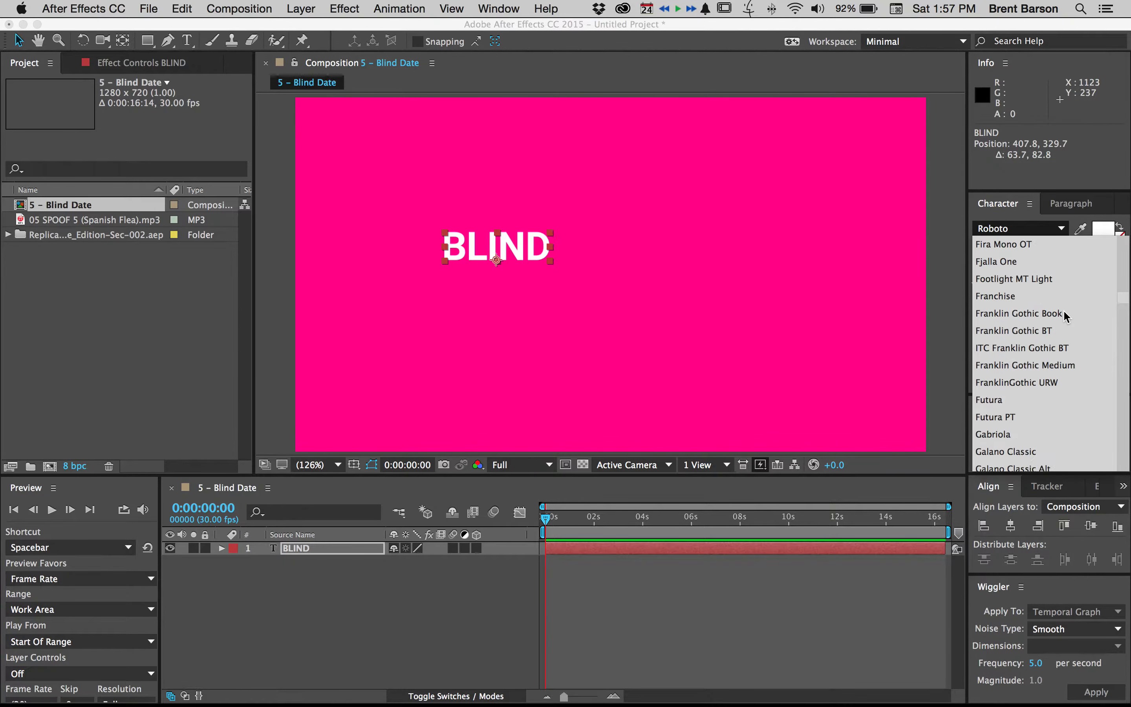
scroll(1067, 316, "up", 12)
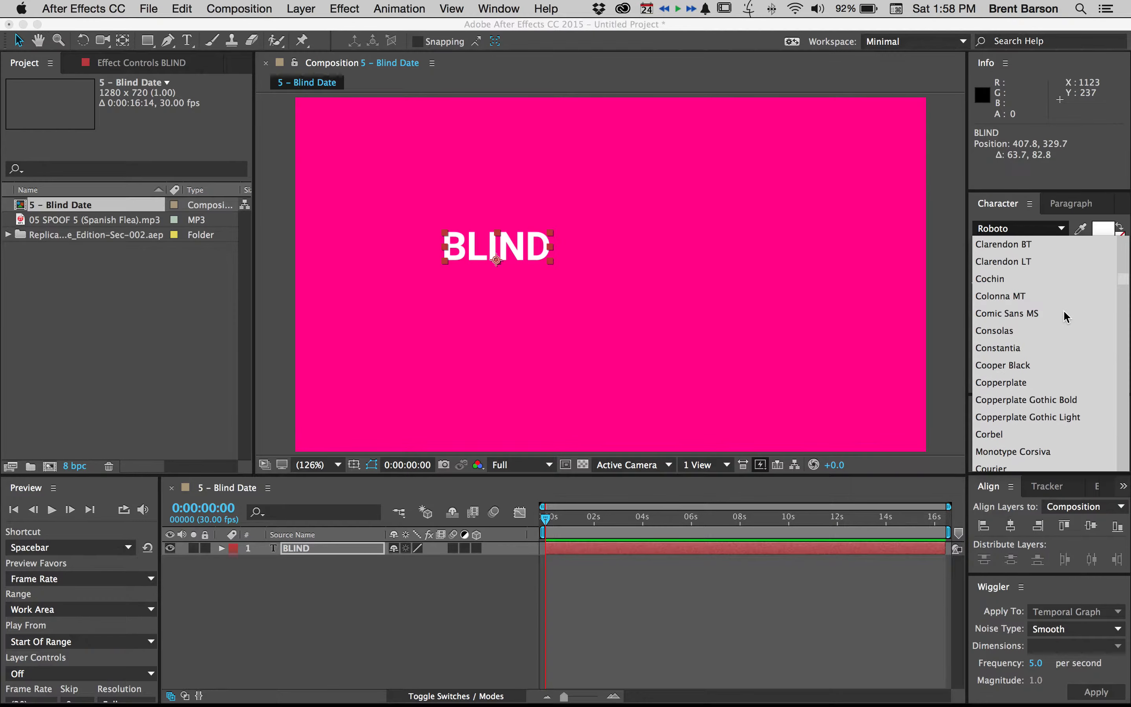
scroll(1066, 317, "up", 3)
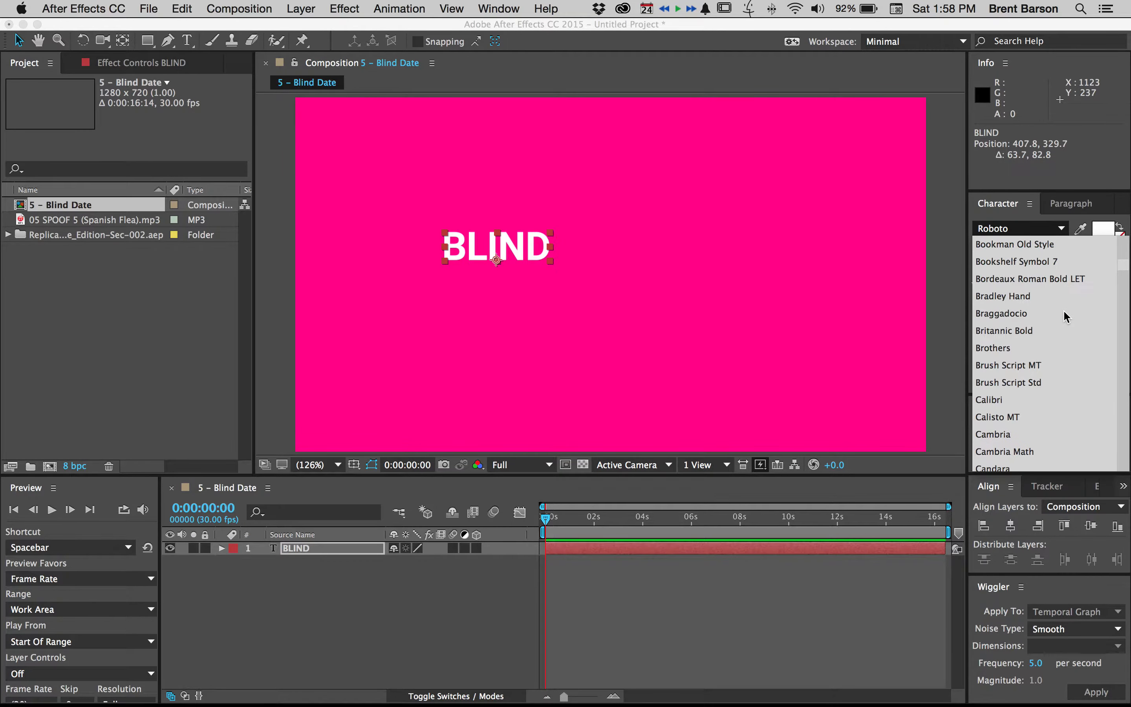
scroll(1062, 329, "up", 3)
scroll(1023, 280, "up", 2)
left_click(1017, 247)
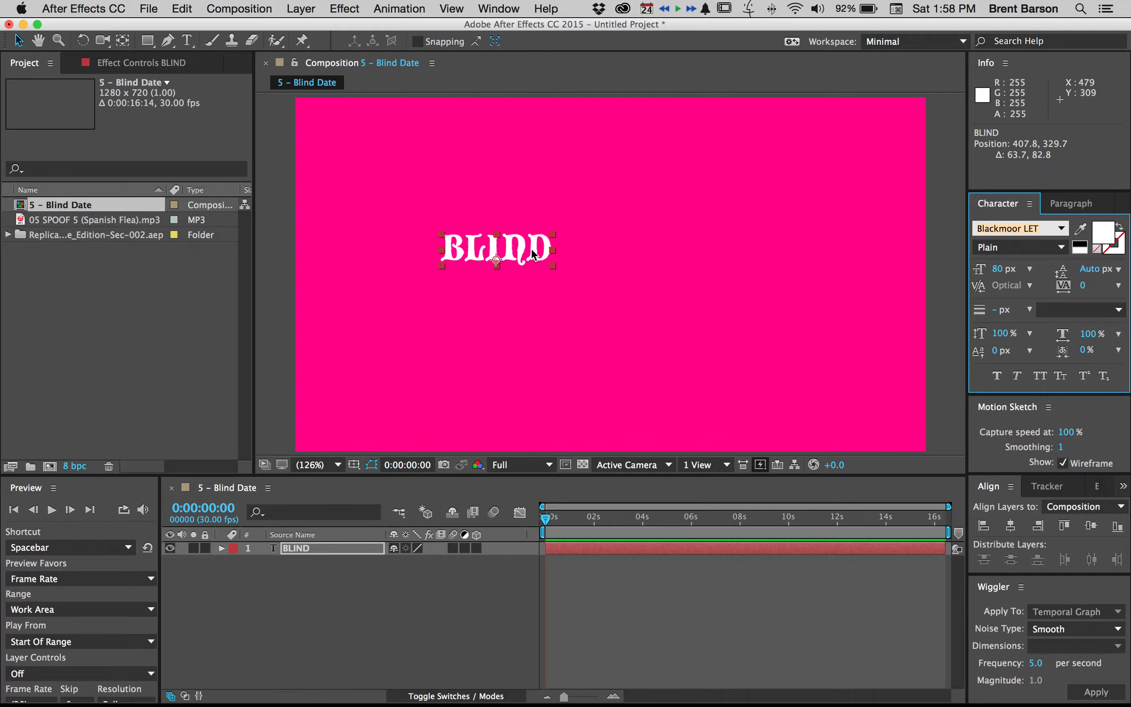
Enlarge the BLIND text to 147 px and reposition it at about 379, 320 in the composition
left_click_drag(533, 255, 555, 245)
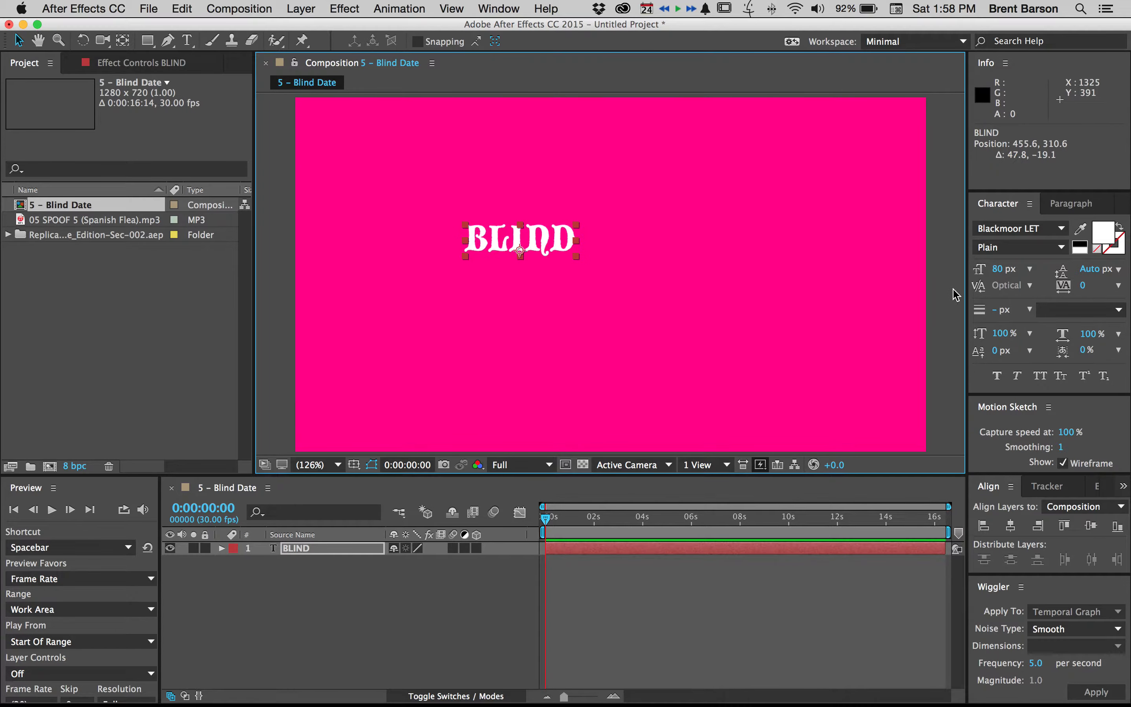
left_click(996, 269)
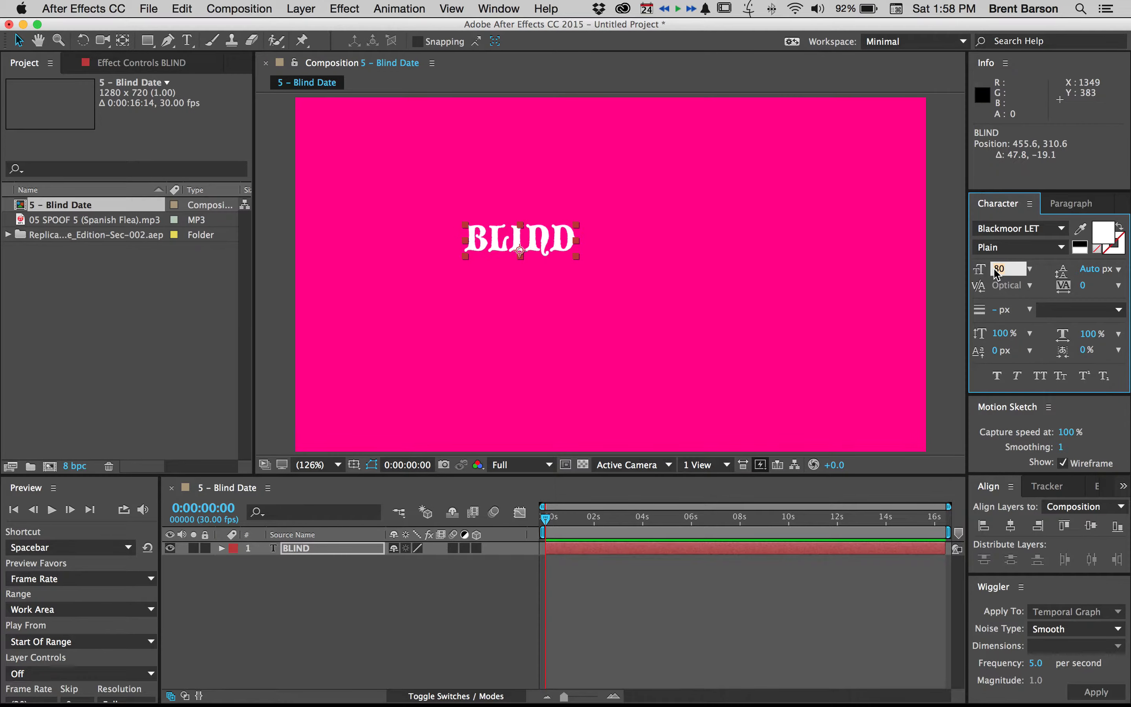
type("147")
key("Return")
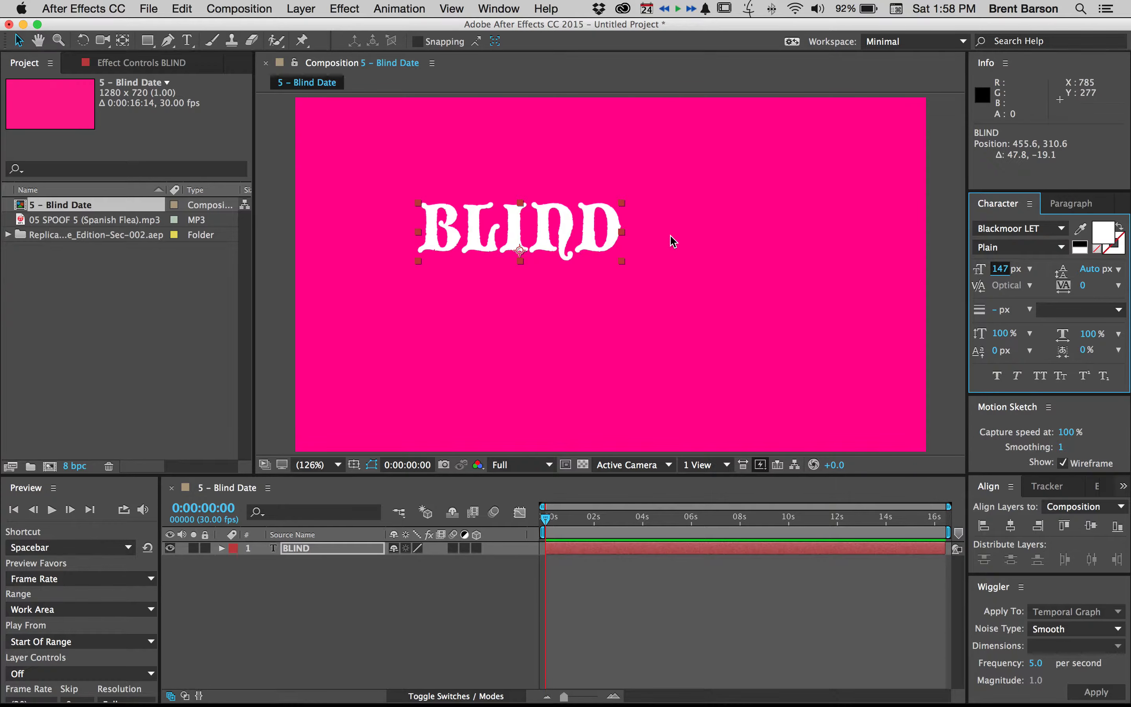
left_click_drag(586, 231, 543, 234)
Add a separate text layer reading DATE and place it just right of BLIND, at about 825, 317
key("super+t")
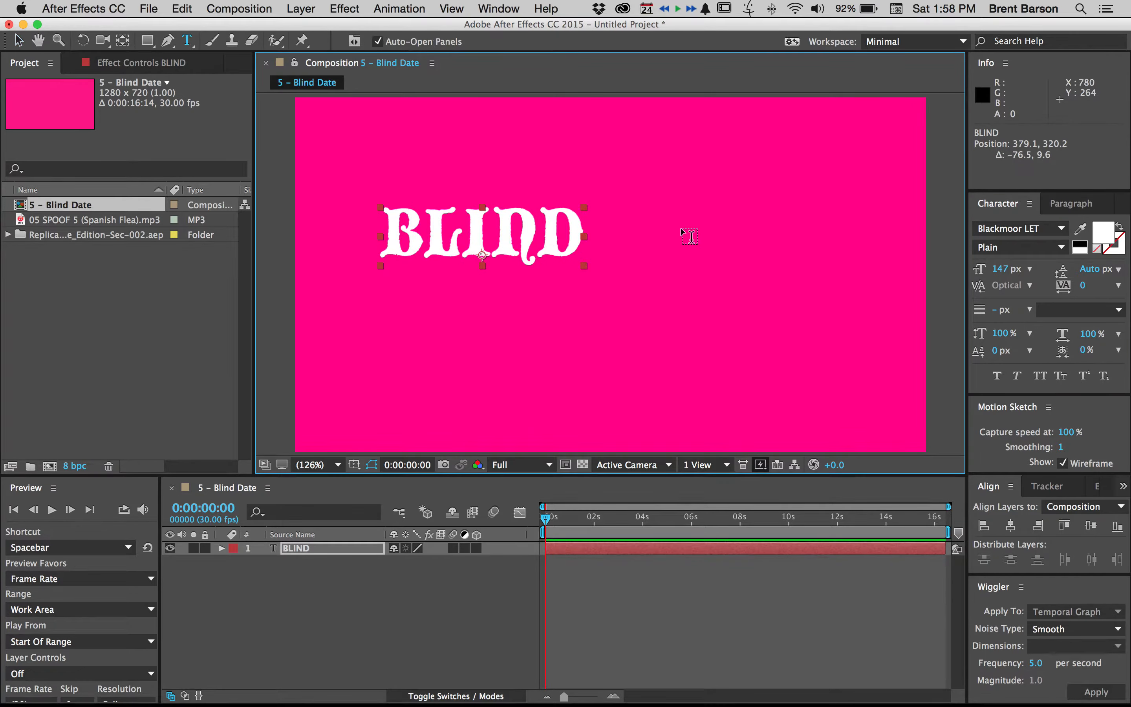
left_click(681, 226)
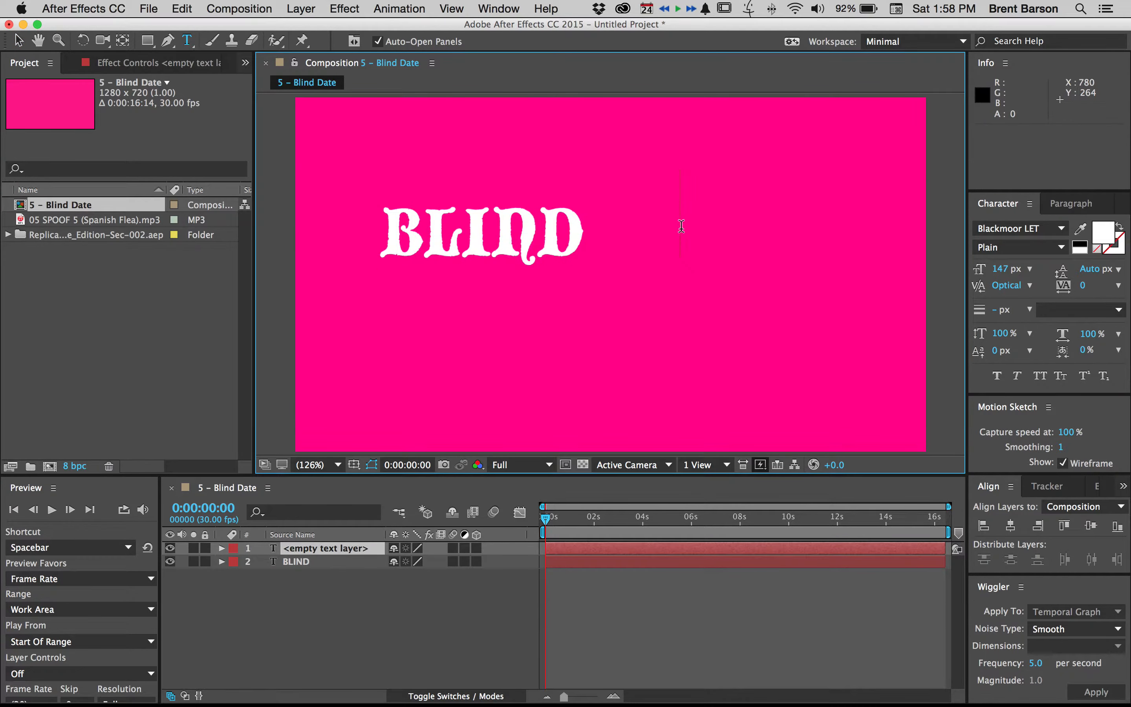
type("DATE")
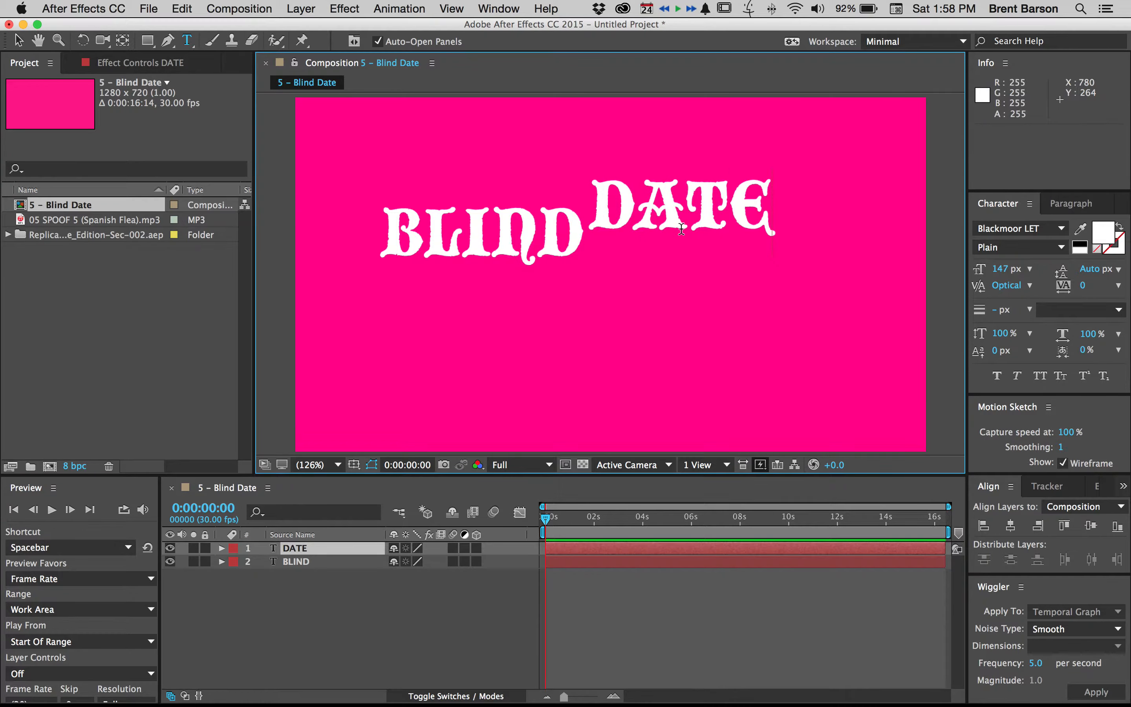
key("Escape")
key("v")
left_click_drag(680, 228, 689, 238)
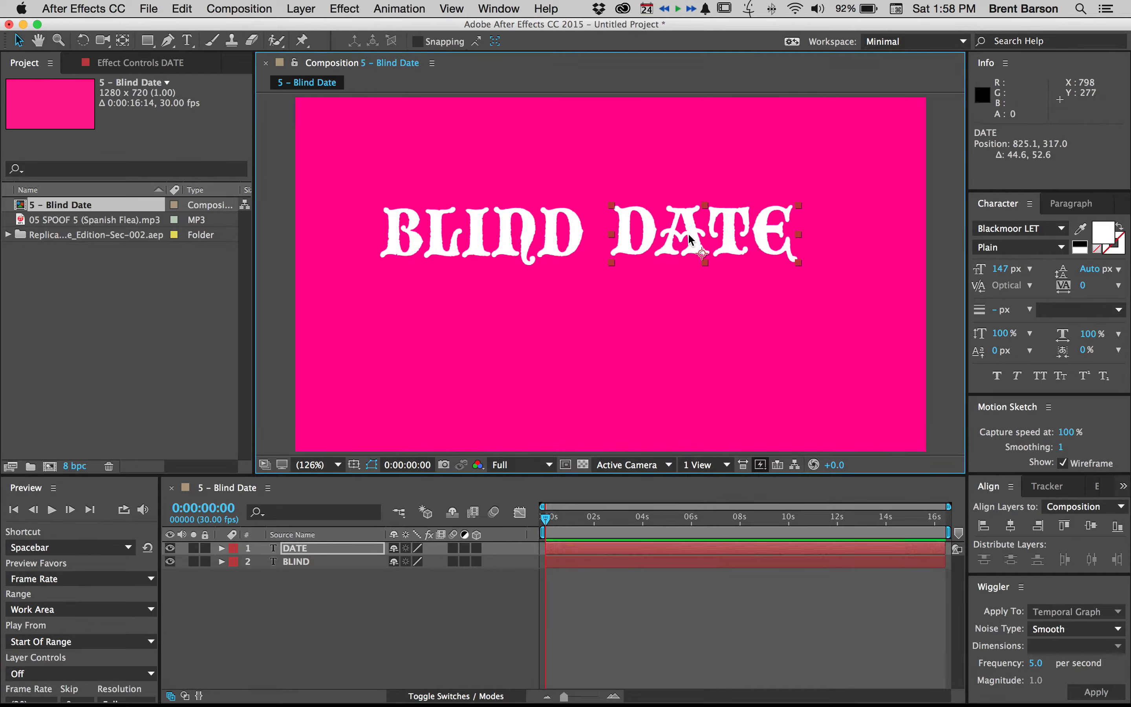
Change the DATE text's font family to Avenir Next
left_click(1047, 227)
scroll(1044, 289, "up", 10)
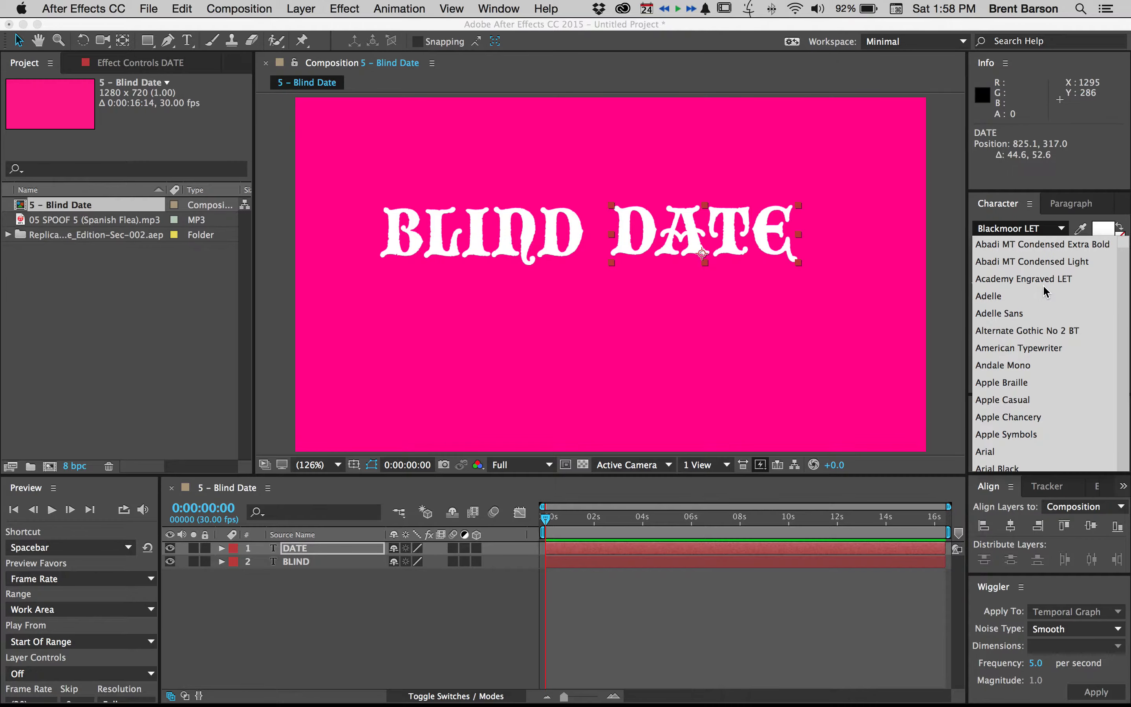
scroll(1021, 332, "down", 3)
scroll(1021, 332, "down", 3)
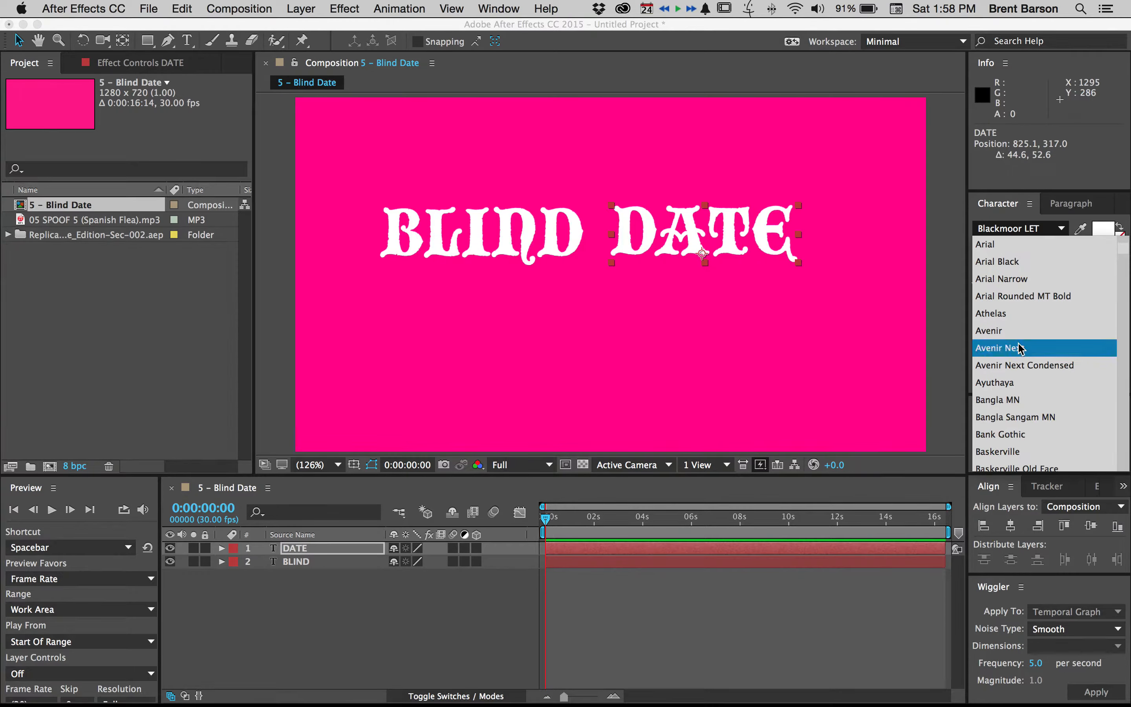
left_click(1020, 350)
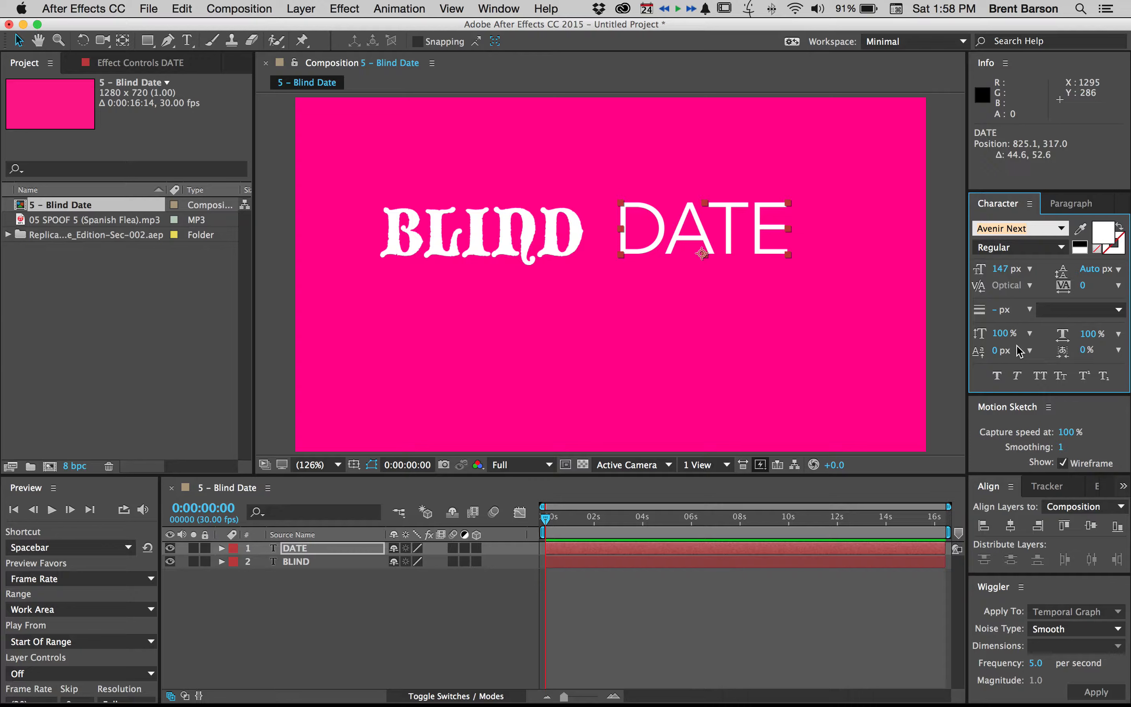
Set the DATE text's font style to Heavy and move the word closer to BLIND, at about 816, 323
left_click(1040, 248)
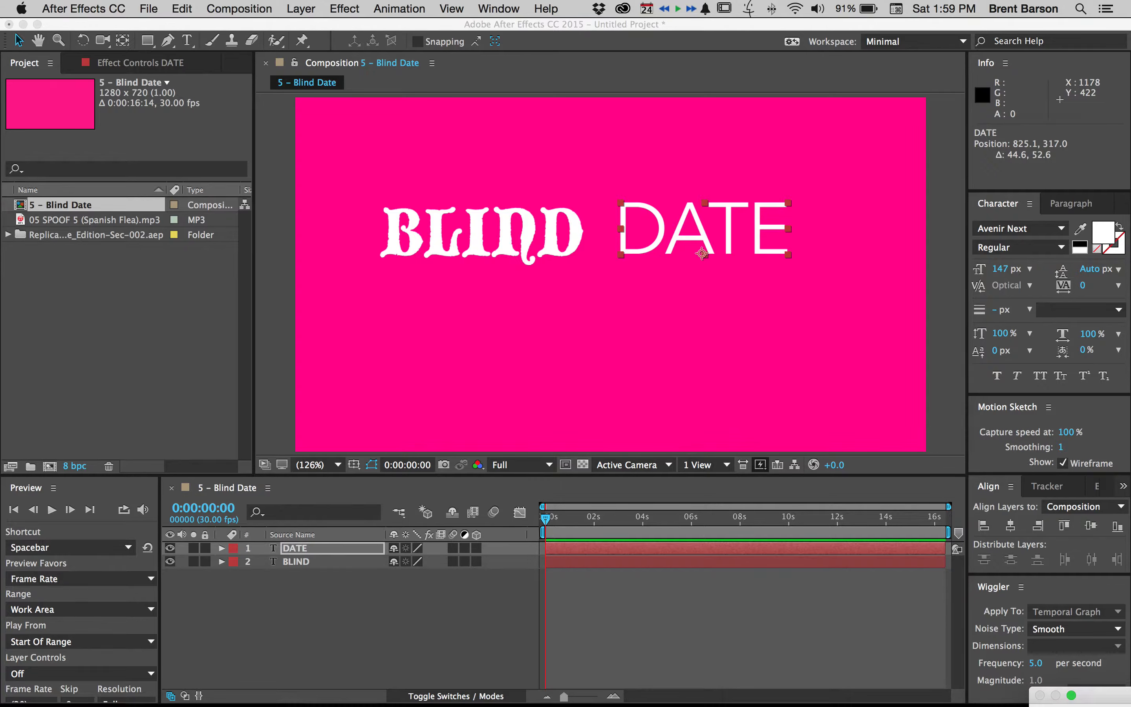
left_click_drag(1082, 692, 1129, 701)
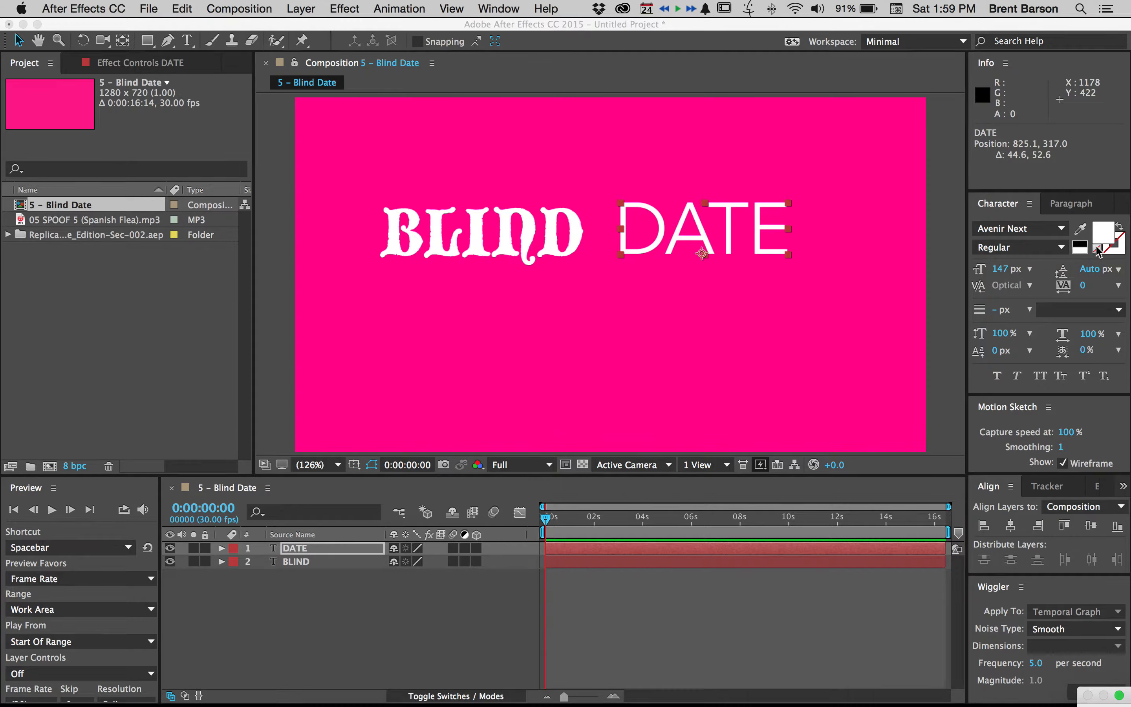
left_click(1062, 247)
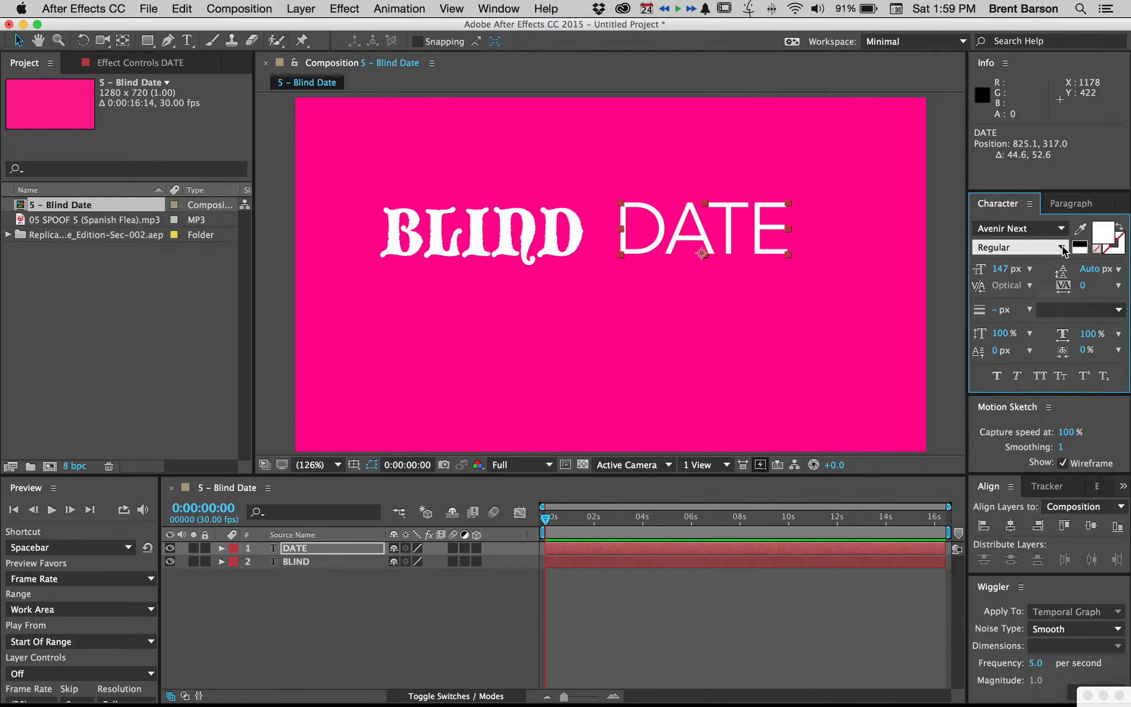
left_click(1033, 410)
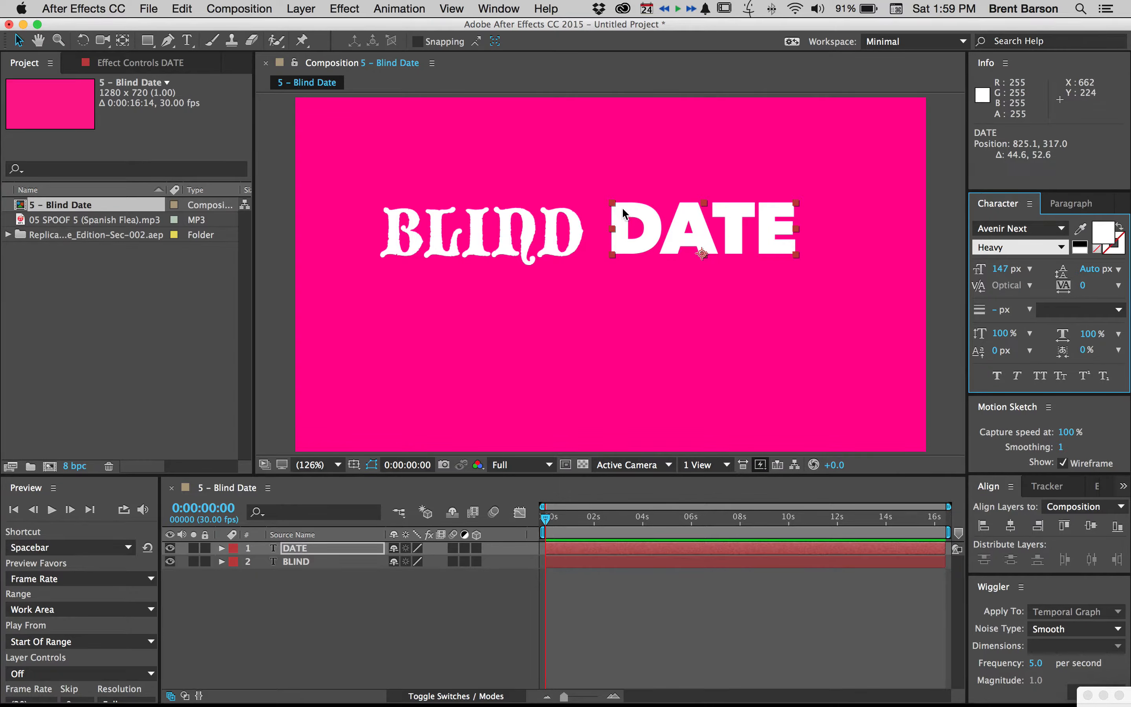
left_click(628, 216)
left_click_drag(627, 212, 624, 217)
Set the BLIND text's font size to 150 px
left_click(570, 229)
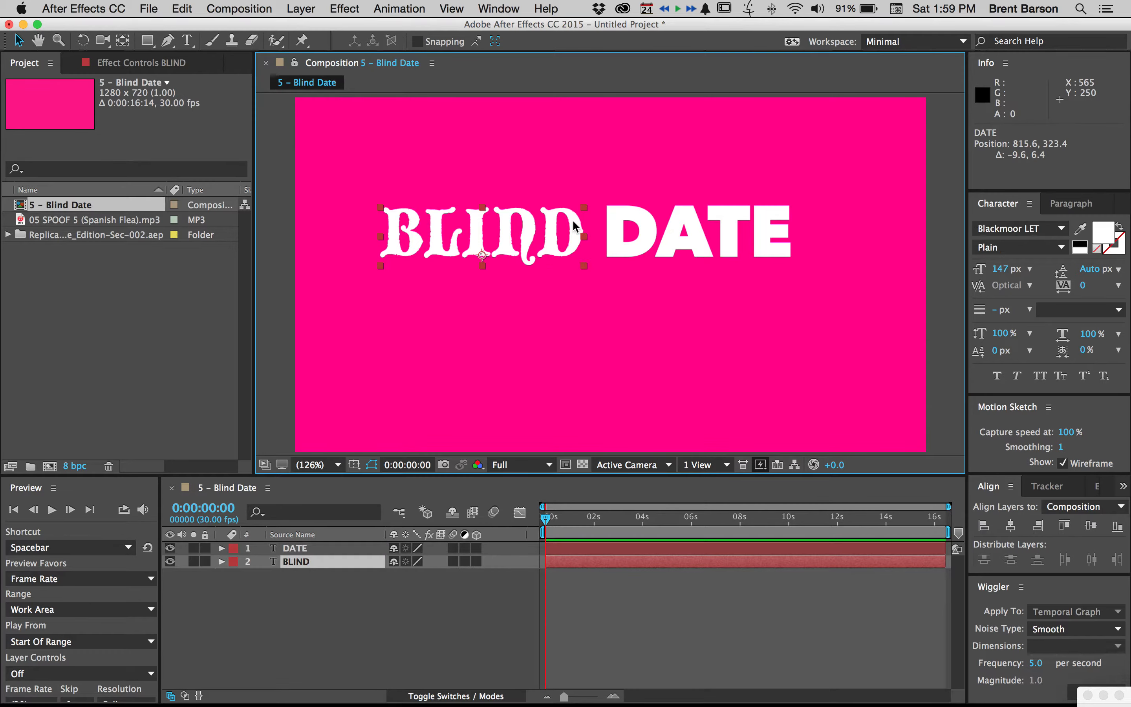
left_click(1009, 268)
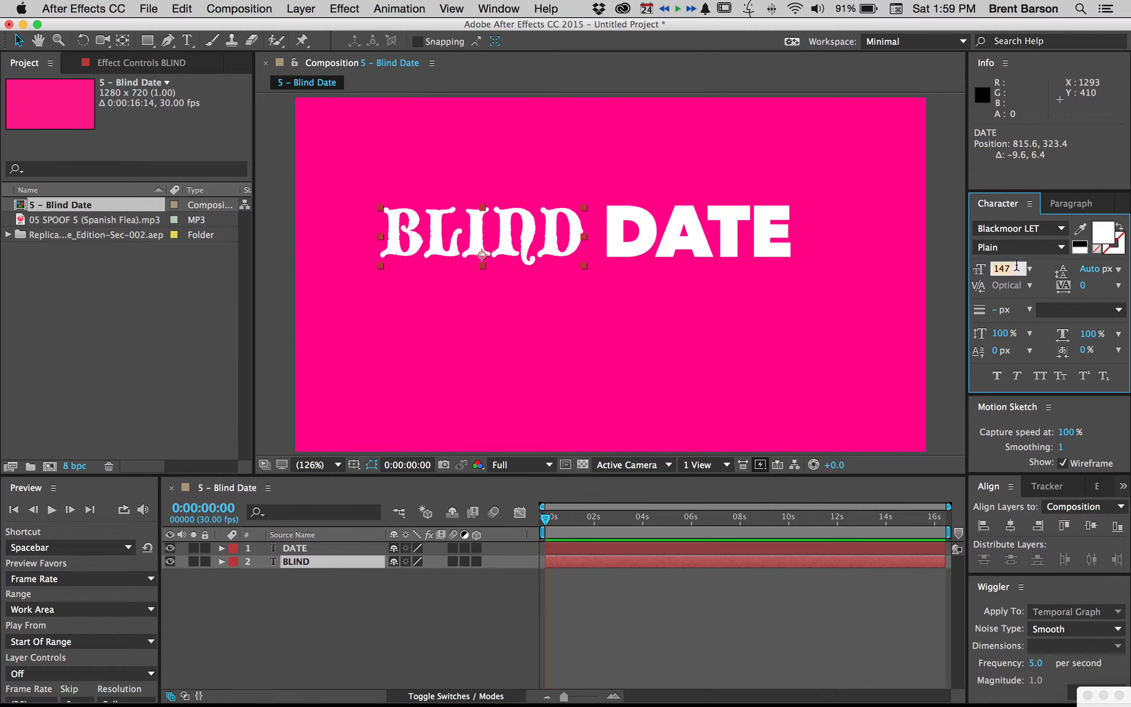
type("150")
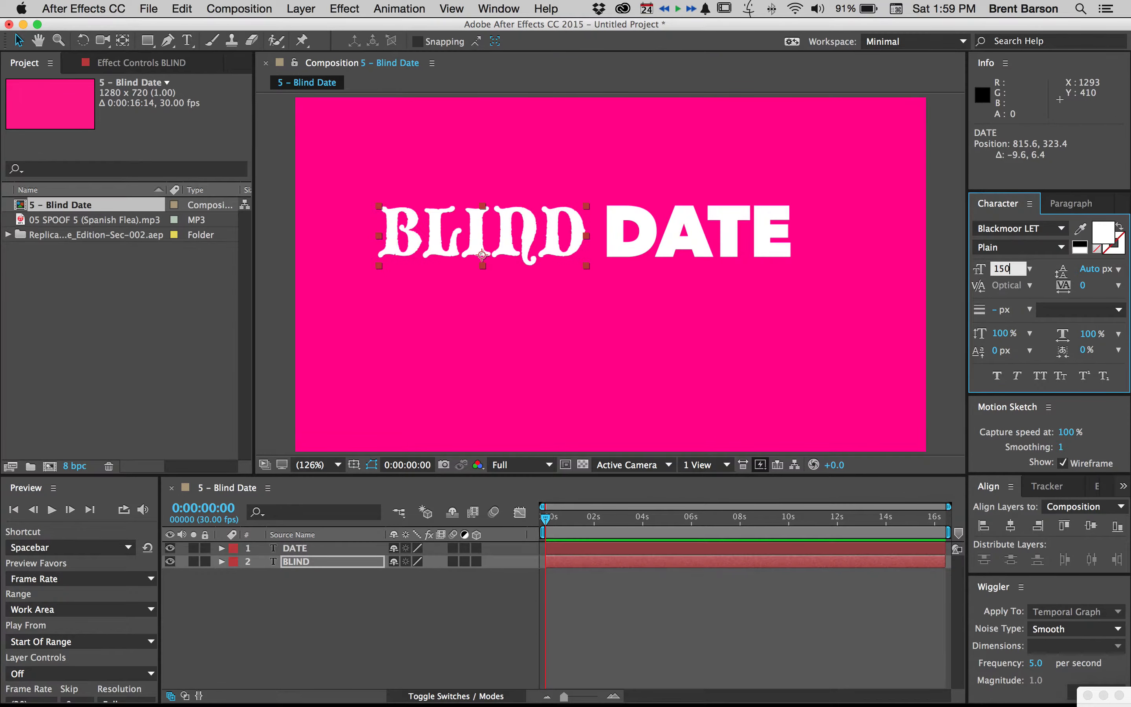
key("Return")
left_click(484, 128)
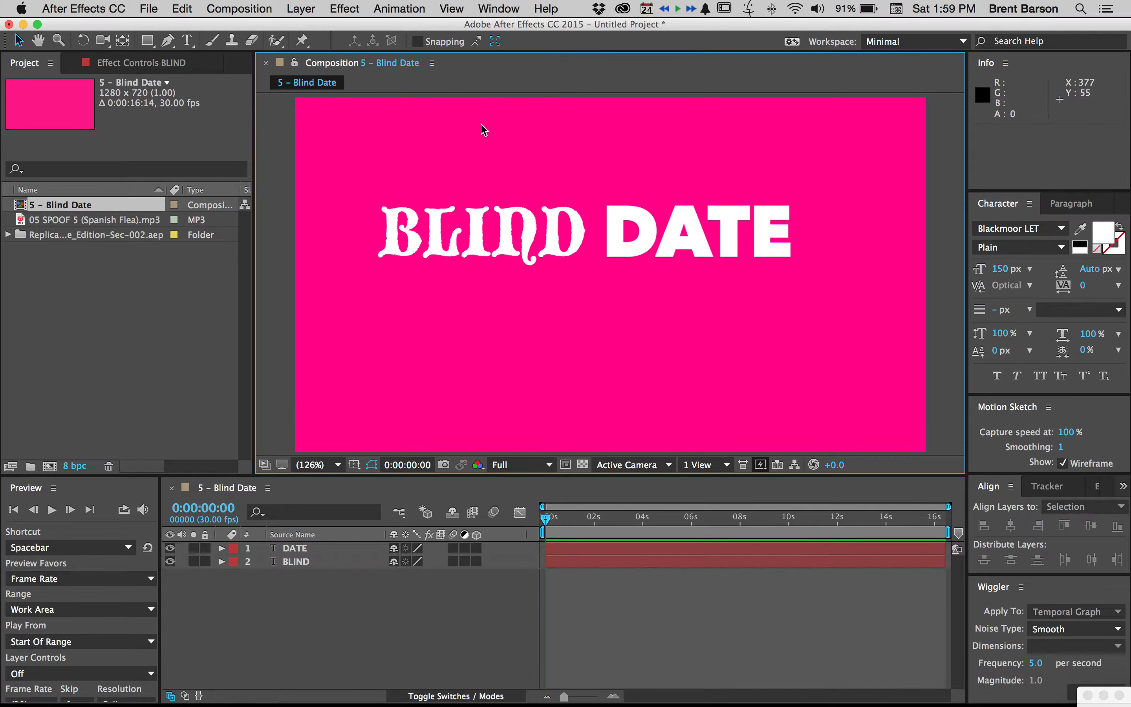
Nudge the DATE text slightly away from BLIND and up, to about 836, 321
left_click(653, 229)
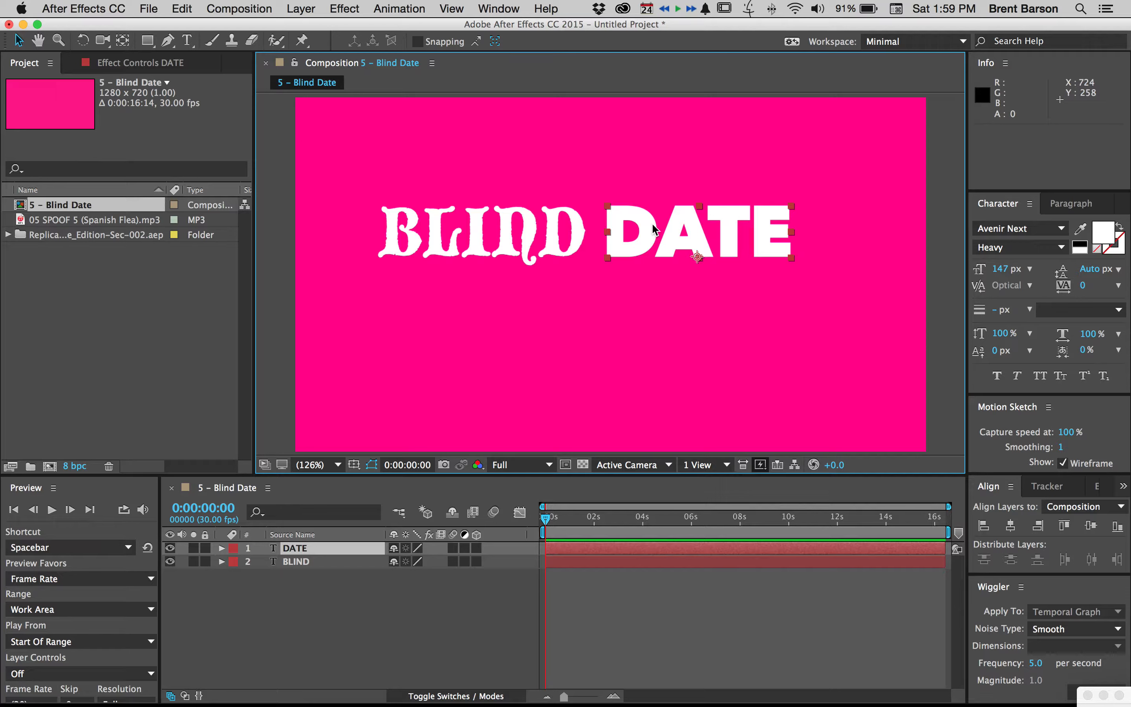
key("shift+Right")
key("Up")
key("Up")
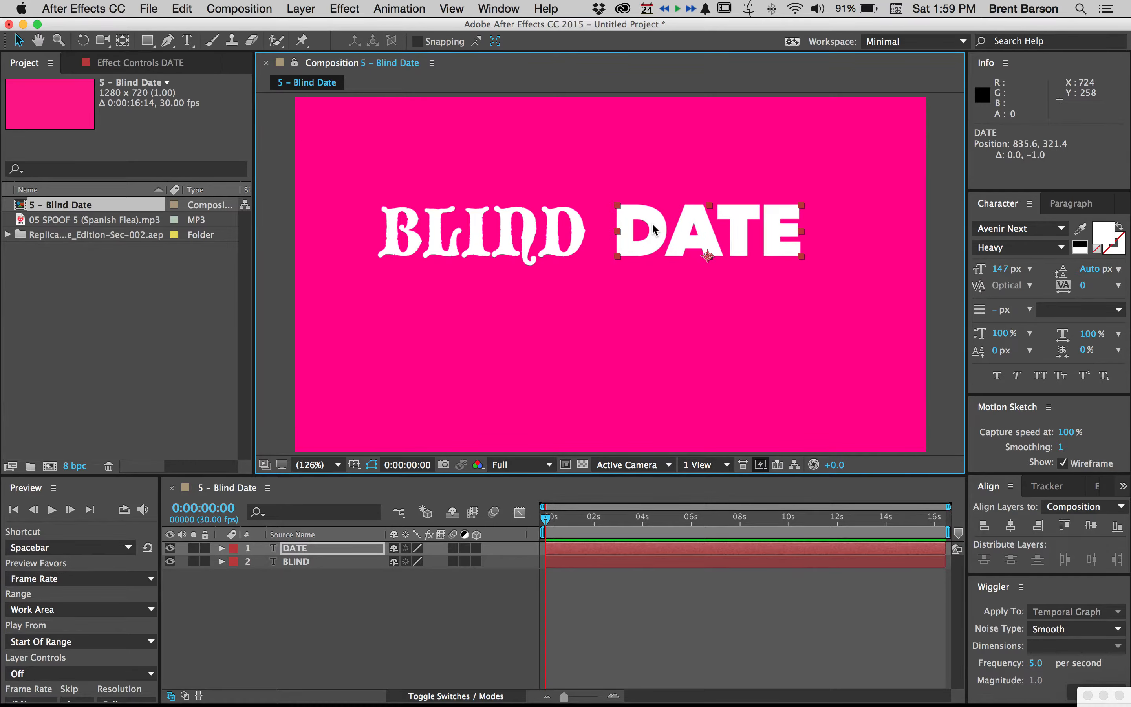
left_click(680, 158)
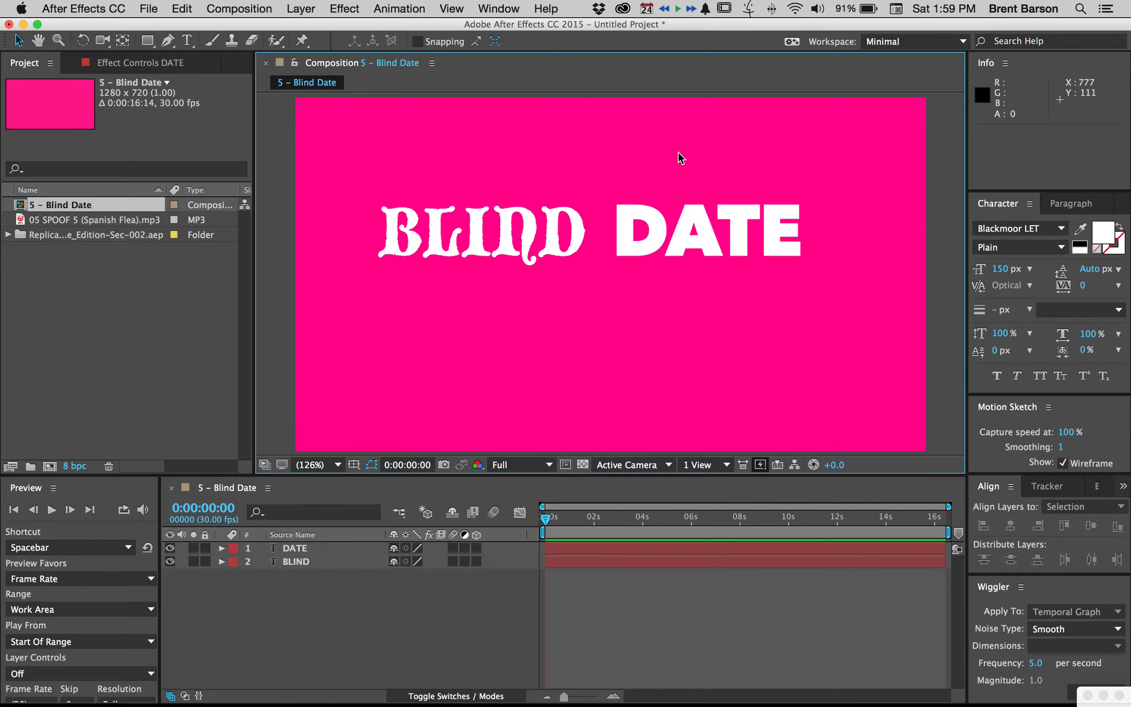
Select the BLIND and DATE layers together and shift both rightward, closer to the composition's horizontal centre
left_click(524, 229)
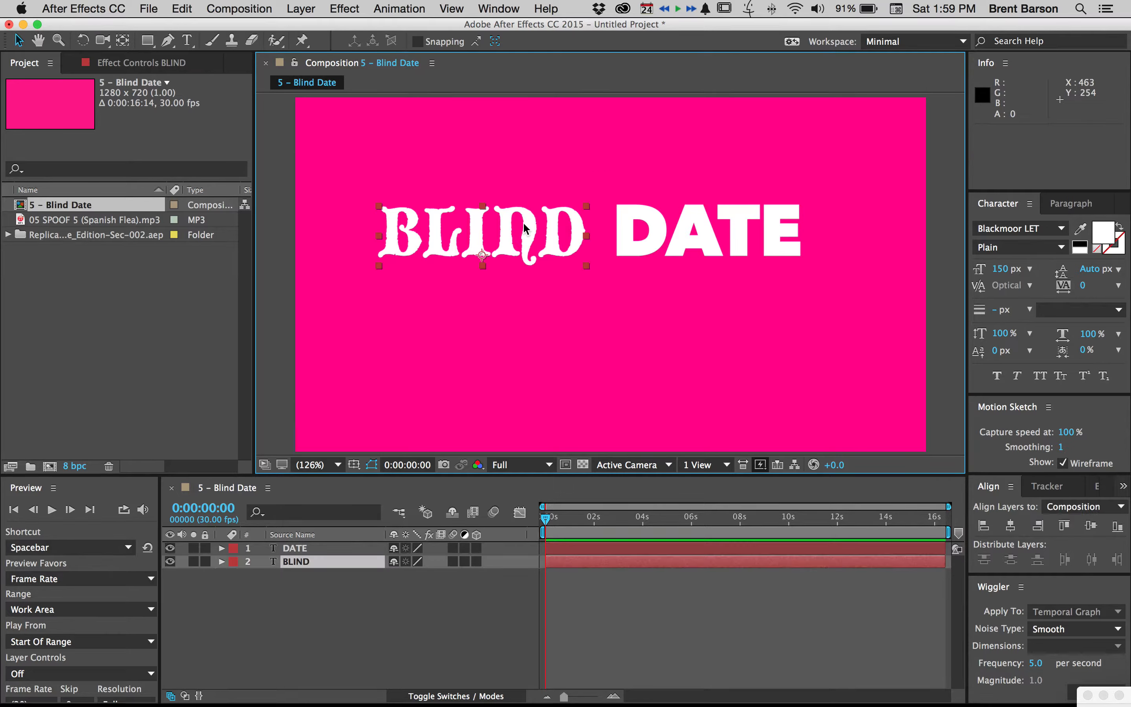
left_click(659, 236, "shift")
key("shift+Right")
key("shift+Right")
key("shift+Right")
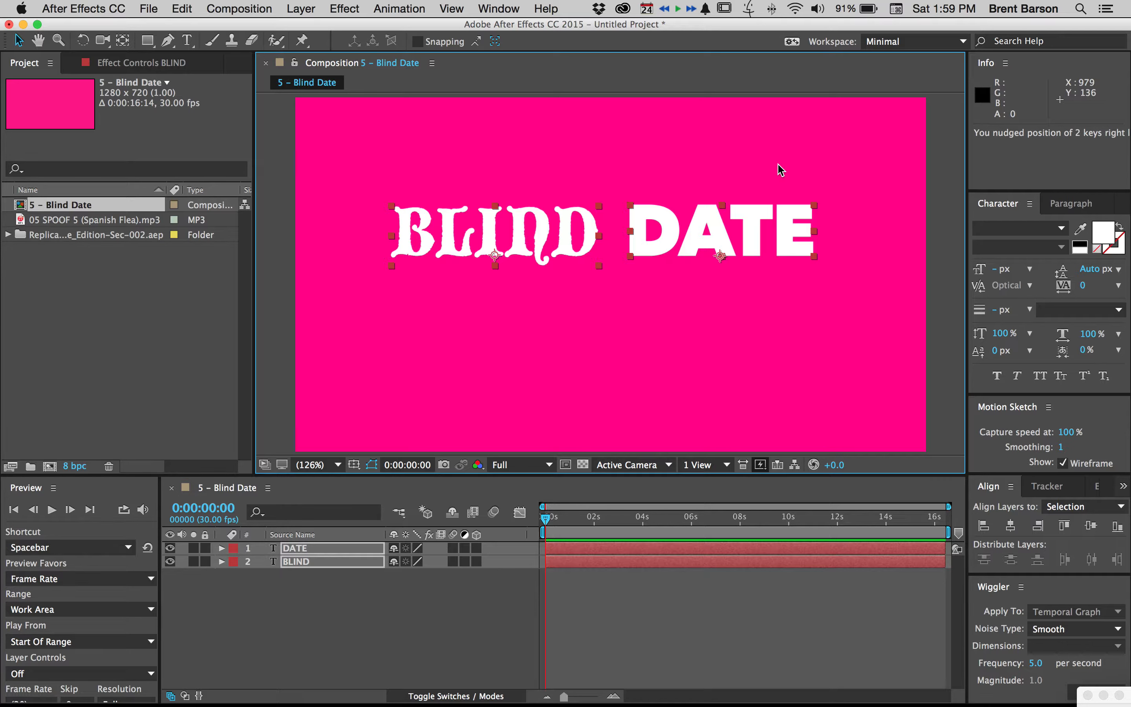
Centre BLIND and DATE together horizontally against the title/action safe guides, and nudge them down to just above the composition's centre
key("apostrophe")
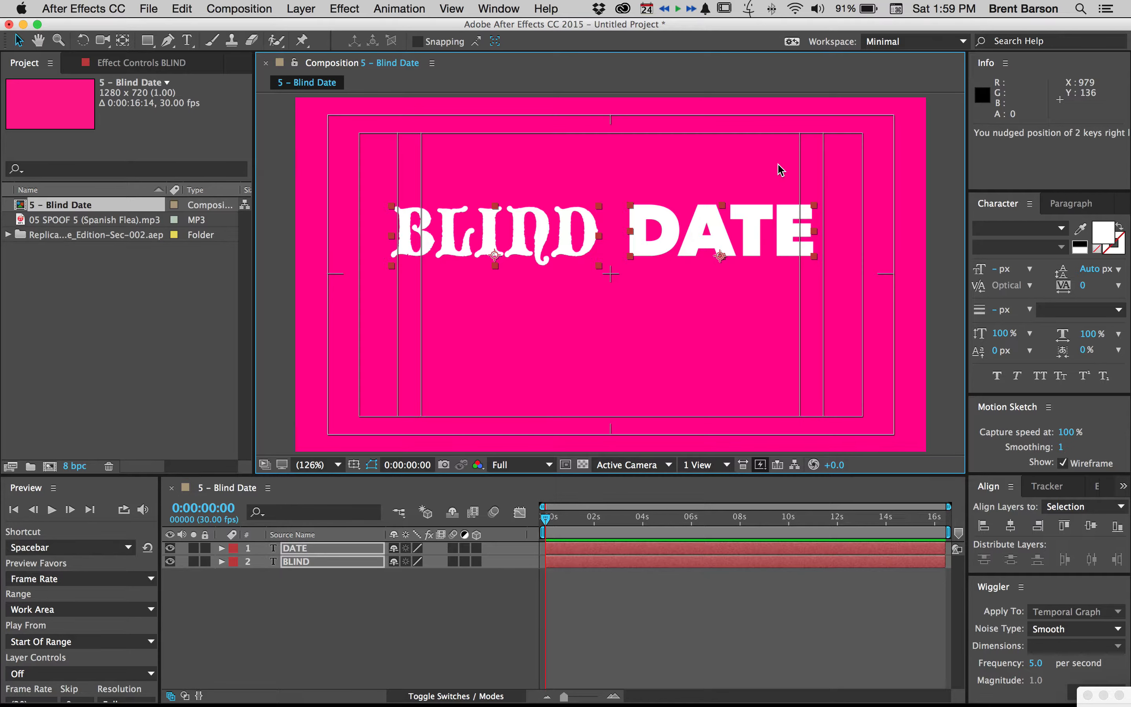
key("Right")
key("Right")
key("Right")
key("Right")
key("Right")
key("Right")
key("Right")
key("Right")
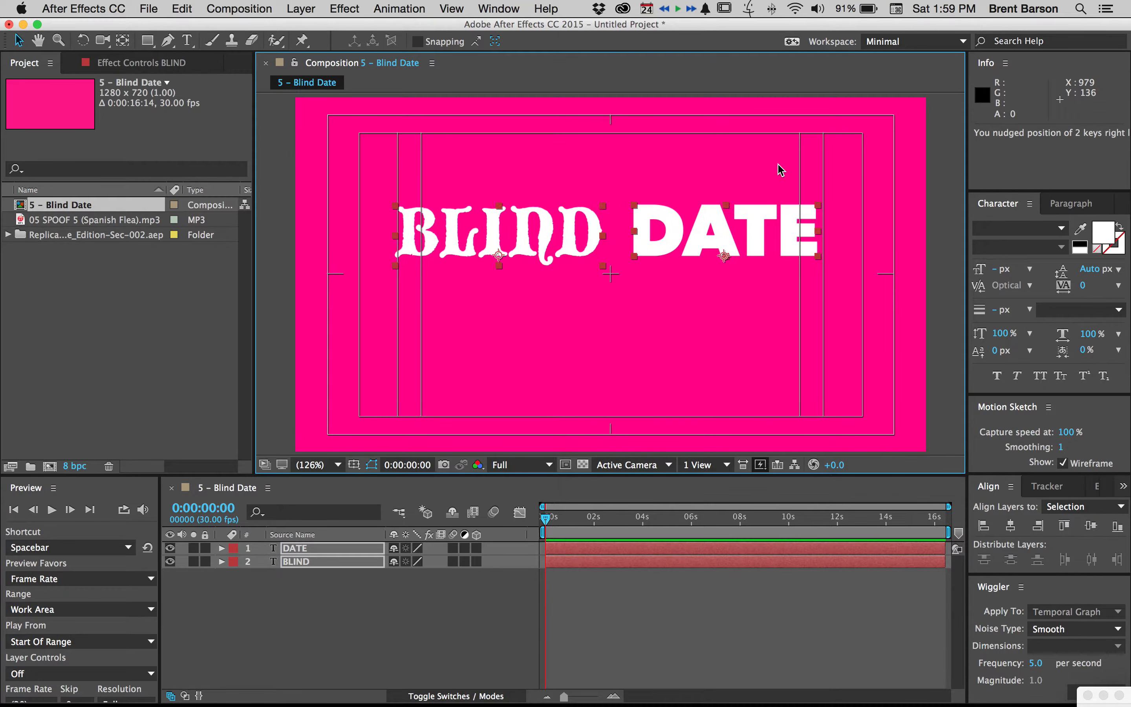
key("Down")
key("Down")
key("Down")
key("Down")
key("Down")
key("Down")
key("Down")
key("Down")
key("Down")
key("Down")
key("Down")
key("Down")
key("Down")
key("Down")
key("Down")
key("Down")
key("Down")
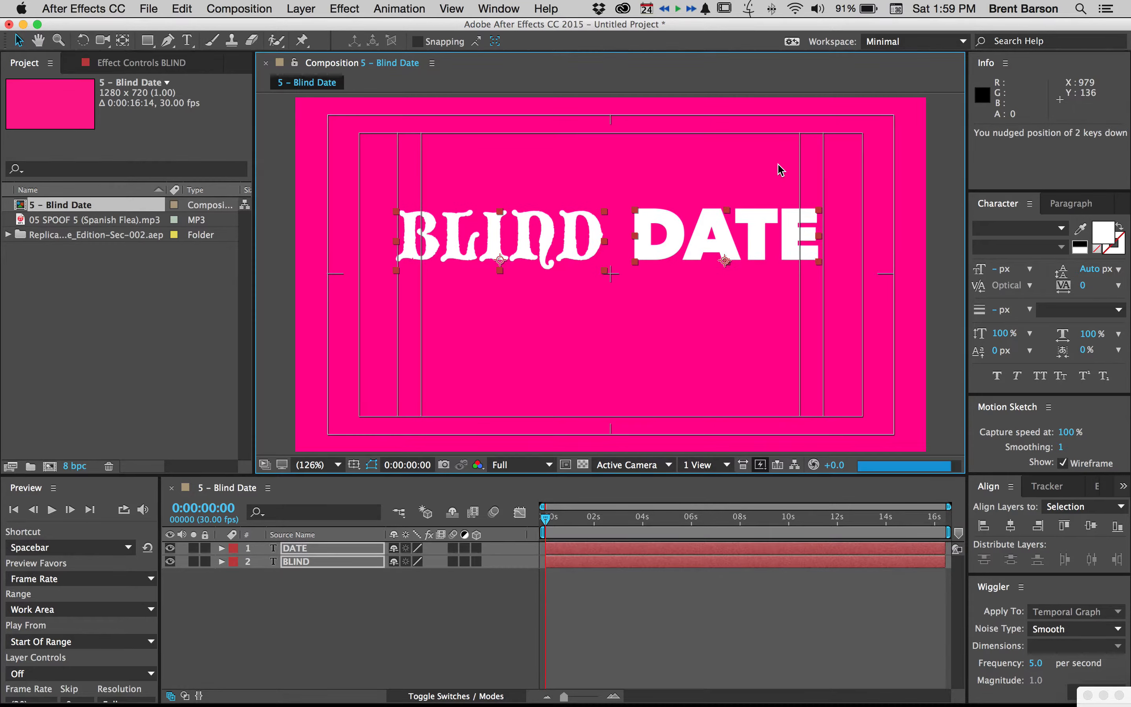
key("Down")
key("Down")
key("Down")
key("Down")
key("Right")
key("Right")
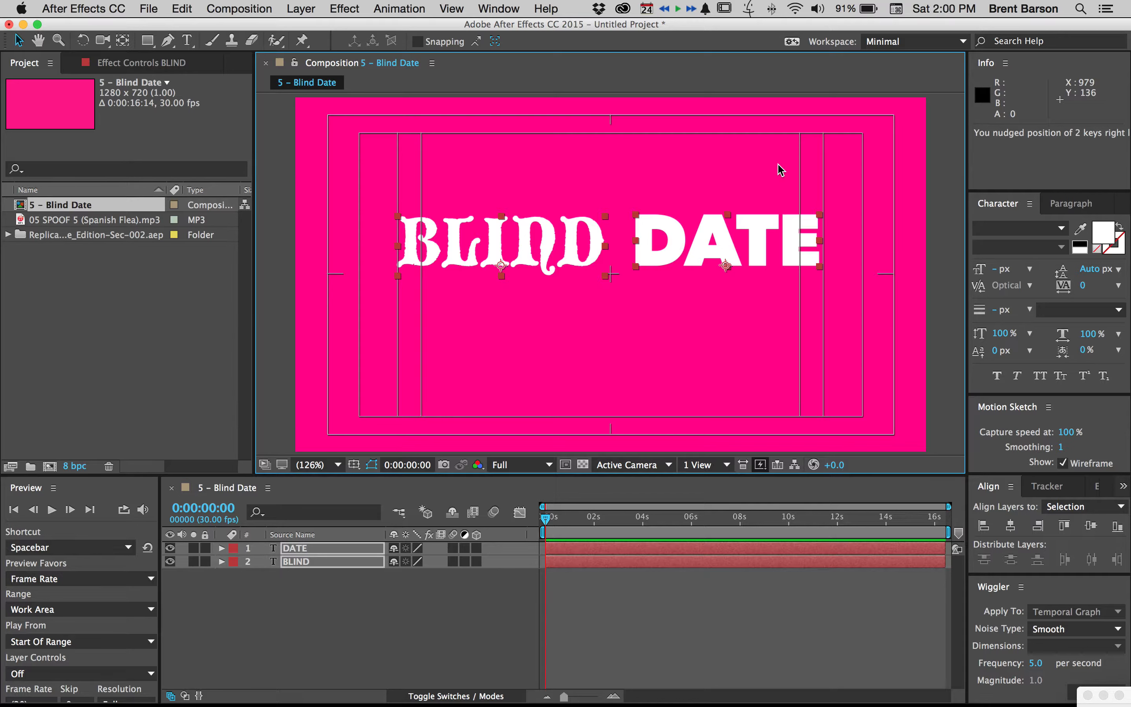
left_click(779, 164)
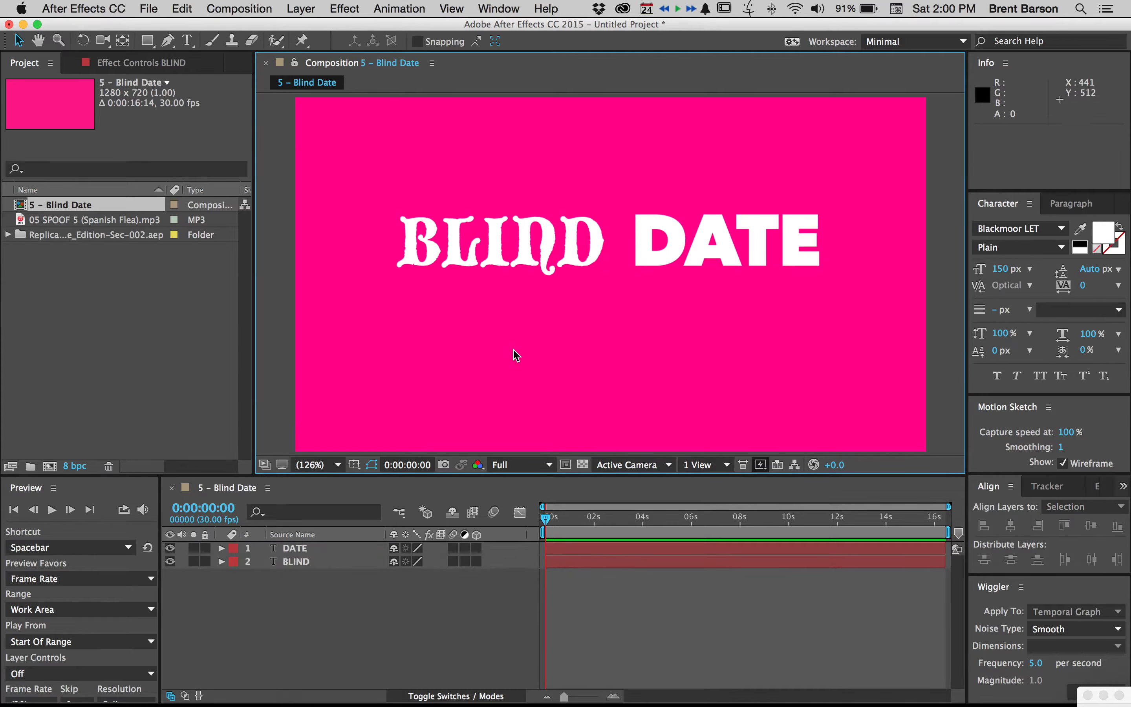
Add a new text layer reading SEAL YOUR FATE, centred below the BLIND DATE title
key("super+t")
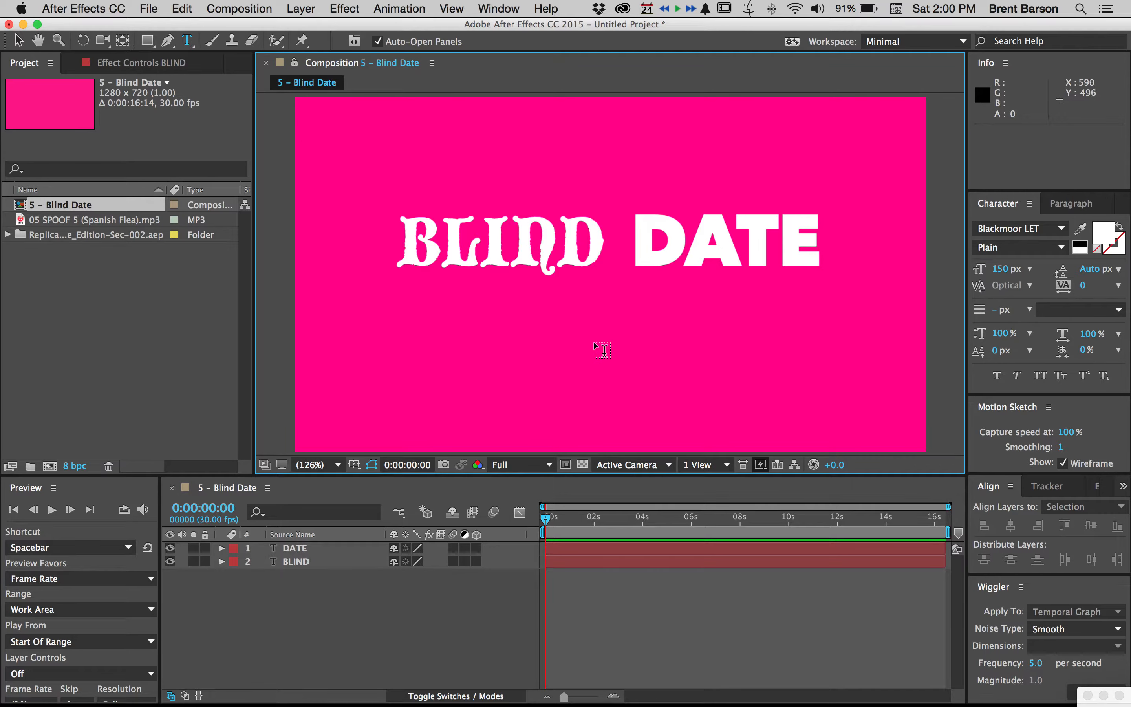
left_click(605, 321)
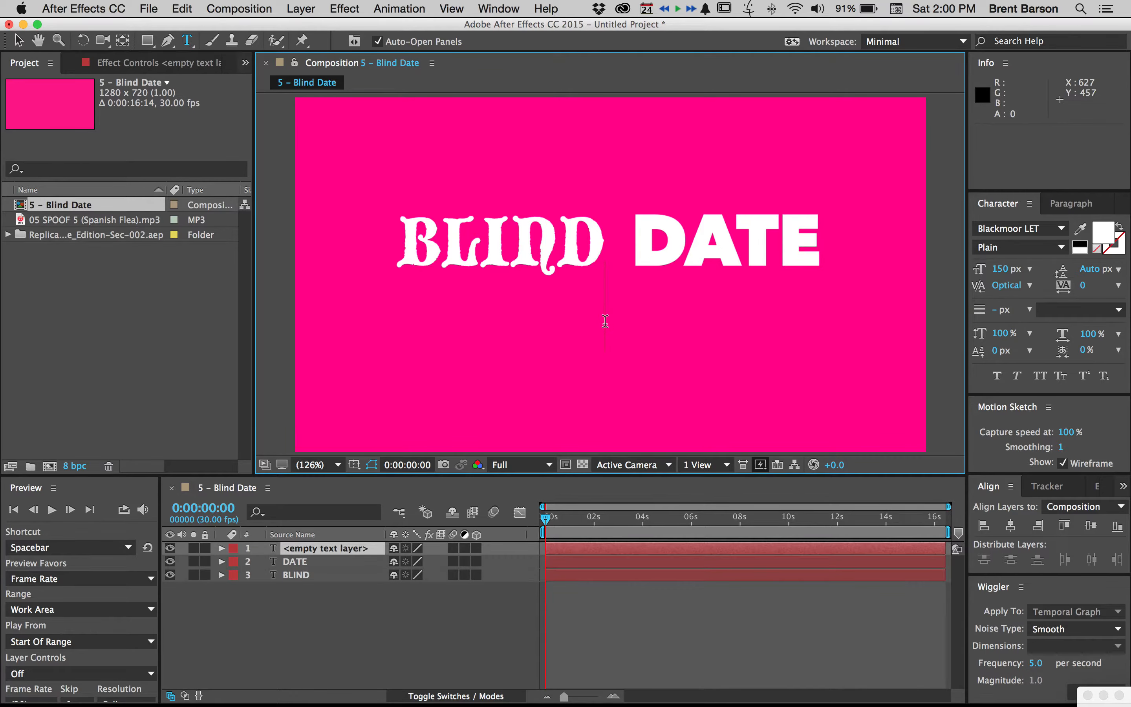
type("SEA")
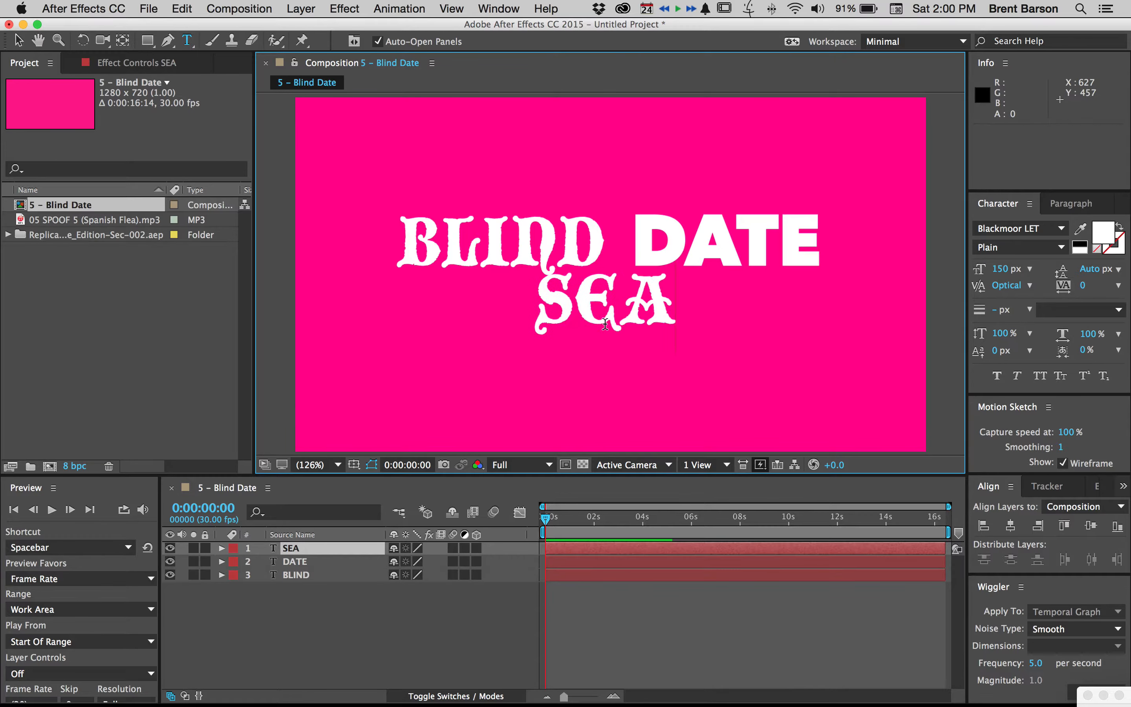
type("L YOUR FATE")
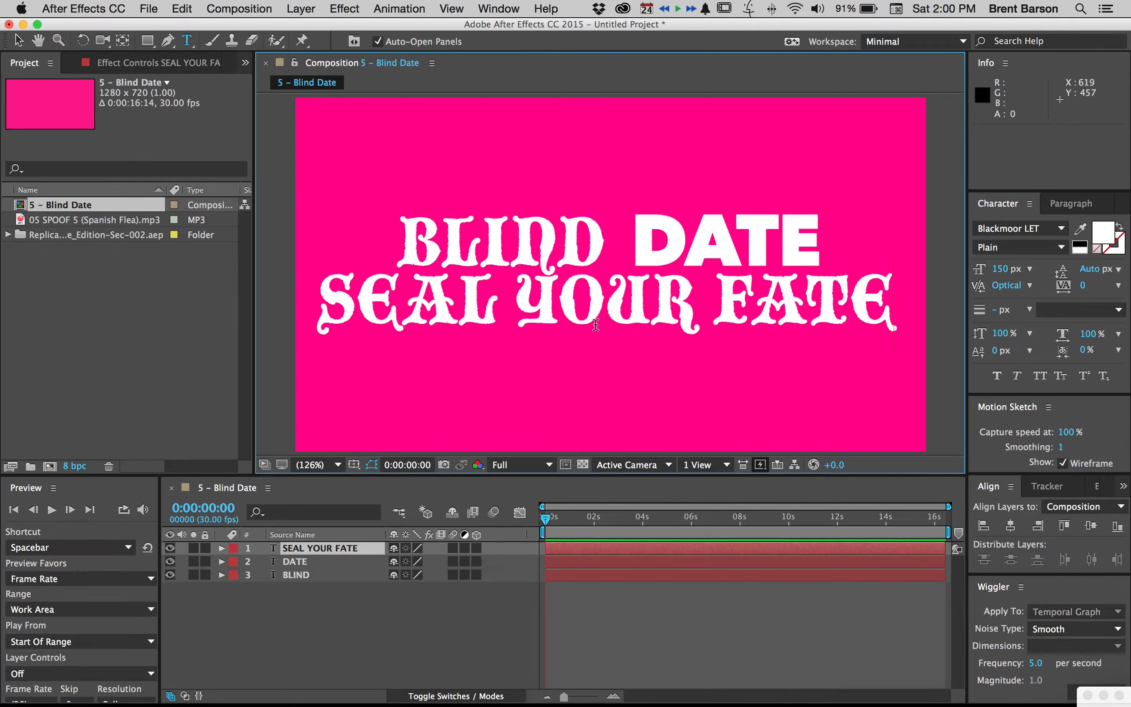
left_click(17, 42)
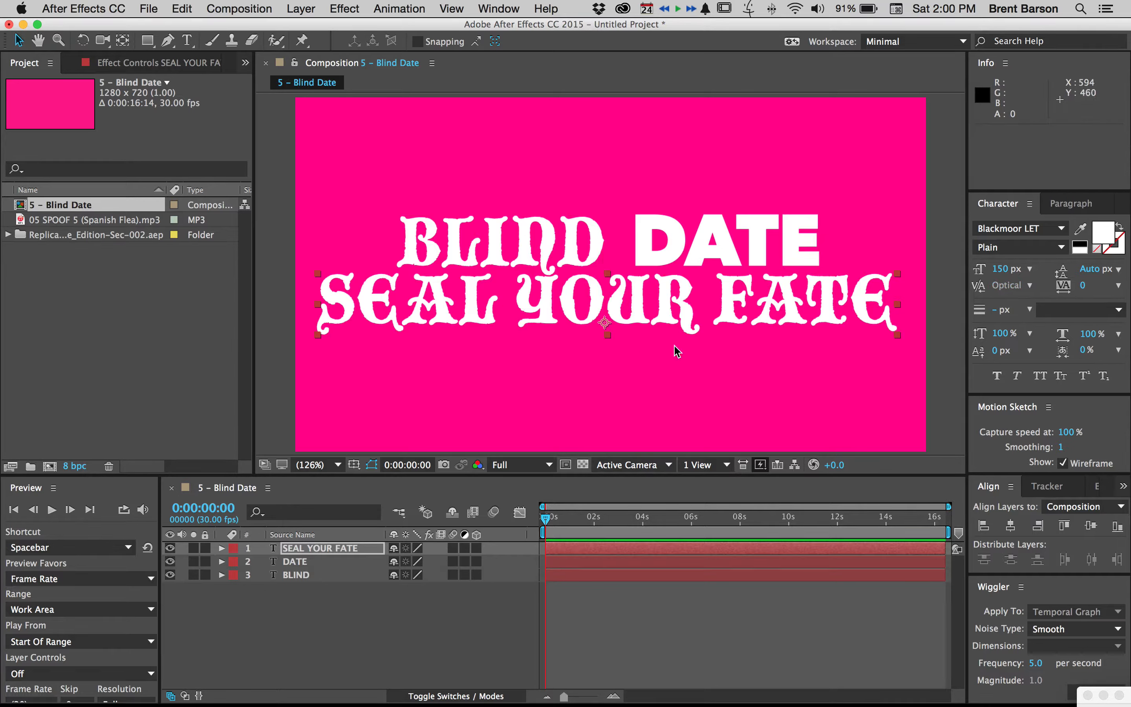
Set the SEAL YOUR FATE text to 80 px in the Avenir Next font
left_click(1003, 270)
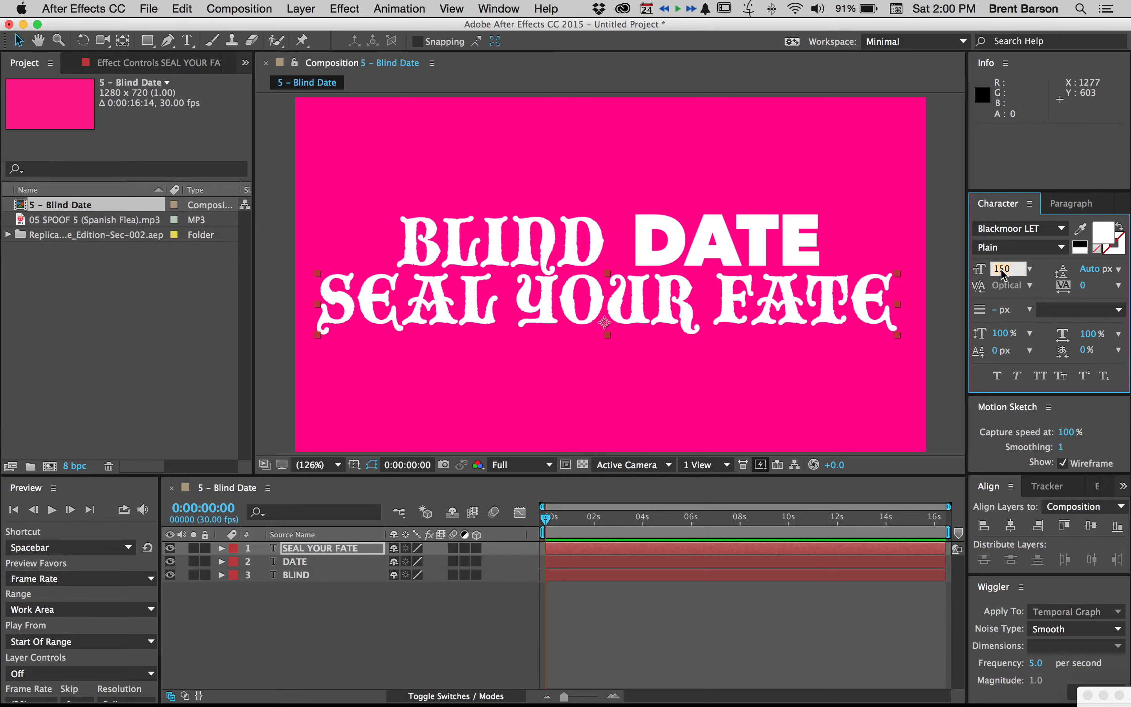
type("80")
key("Return")
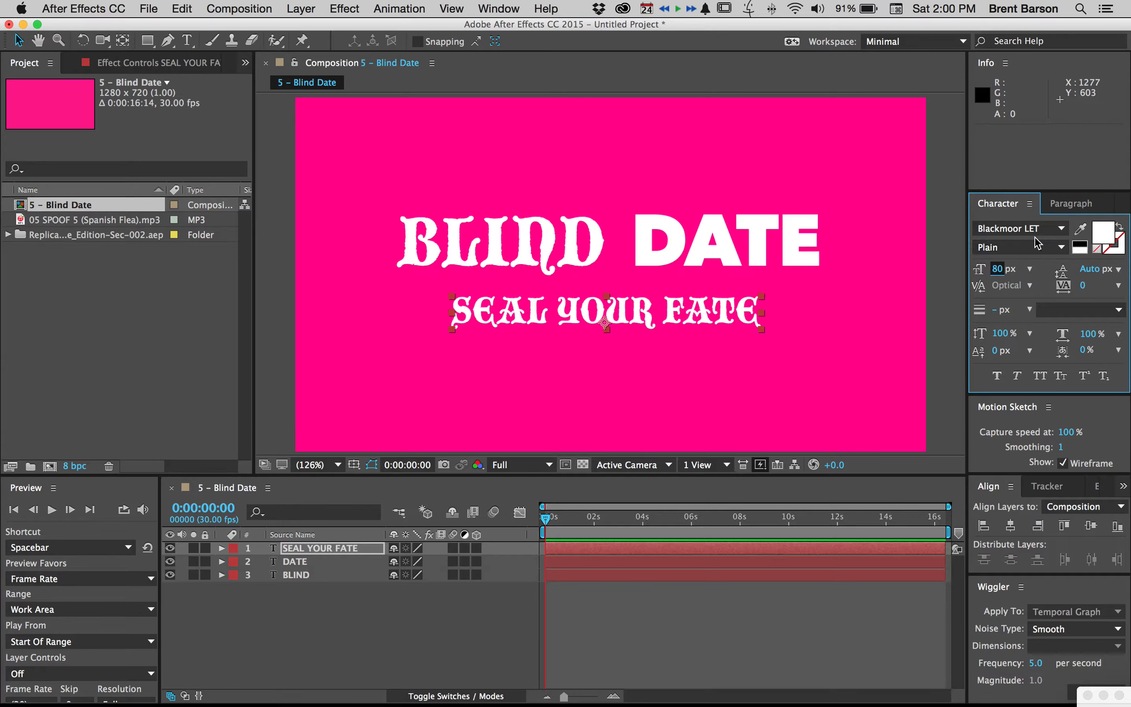
left_click(1062, 229)
scroll(1061, 289, "up", 10)
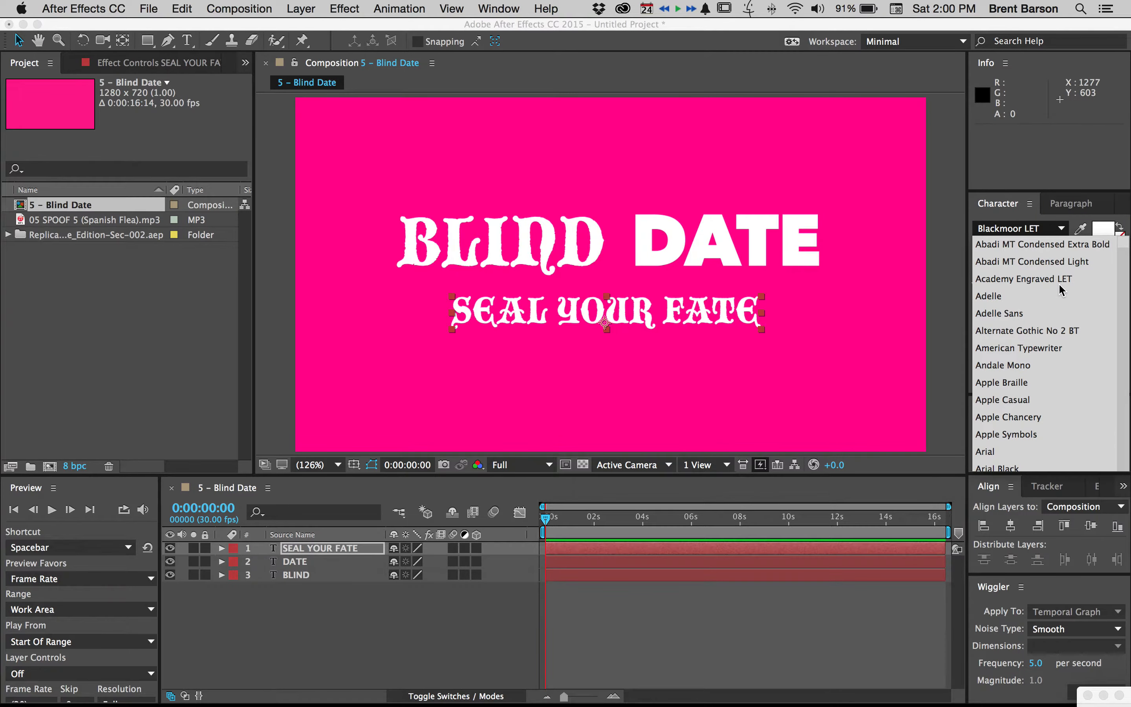
scroll(1060, 290, "down", 5)
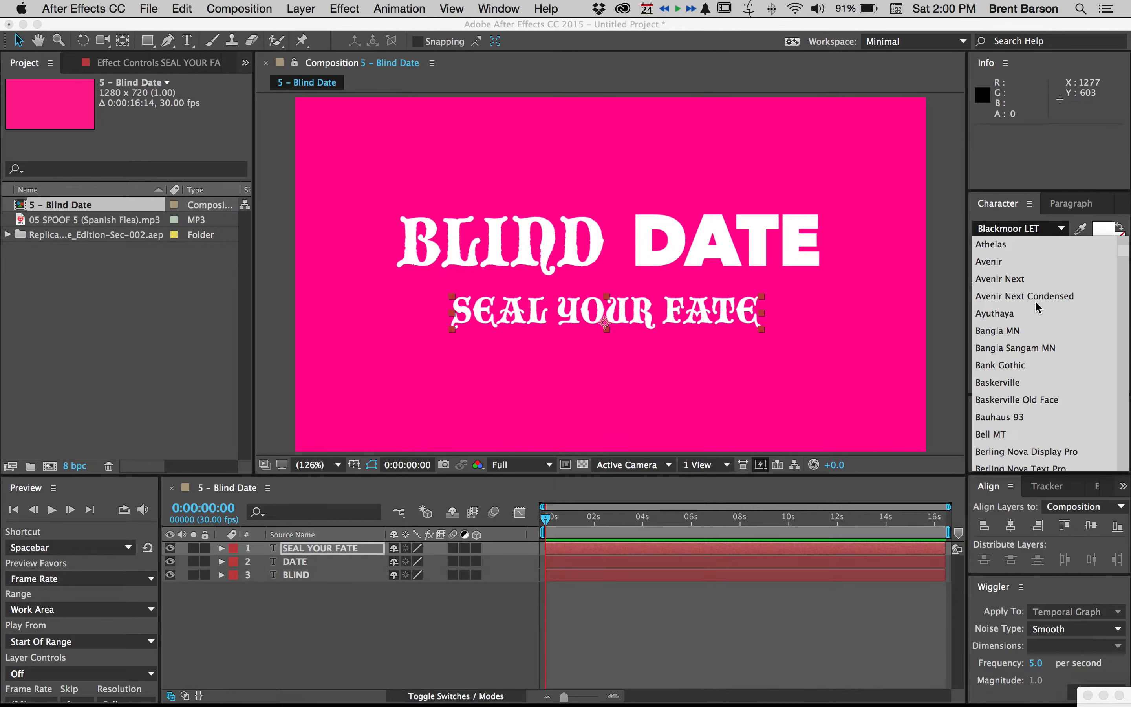
left_click(1010, 283)
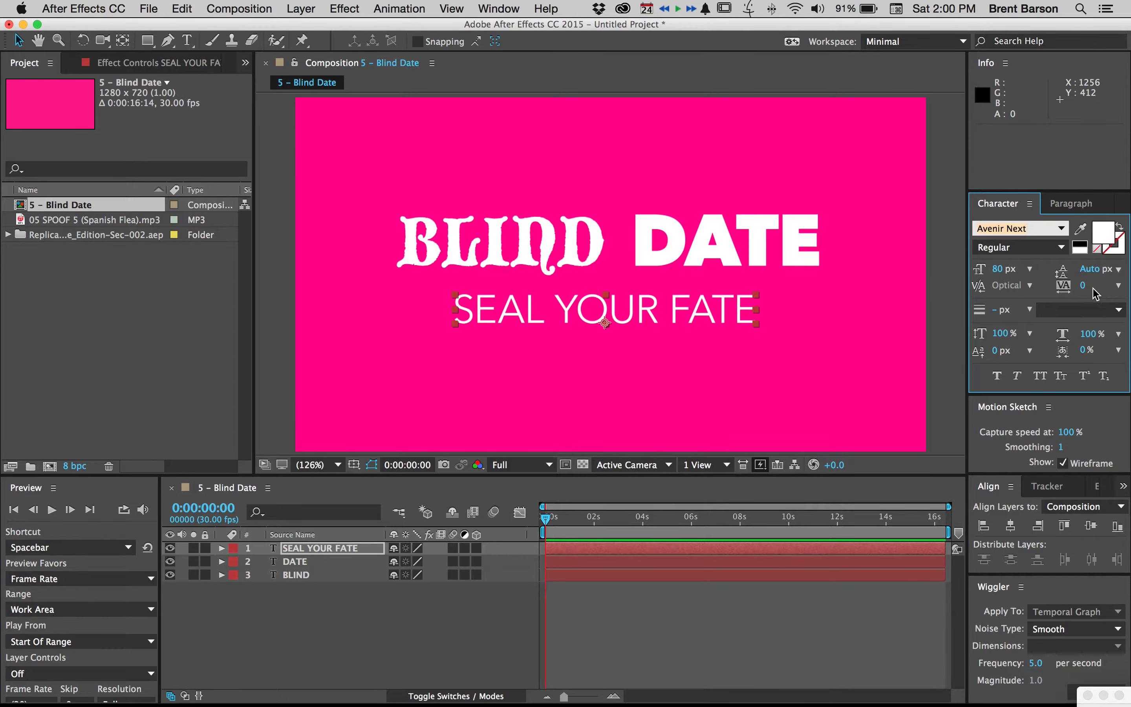
Set the tracking of SEAL YOUR FATE to 68 and shift the line slightly to the right
left_click_drag(1083, 285, 1128, 278)
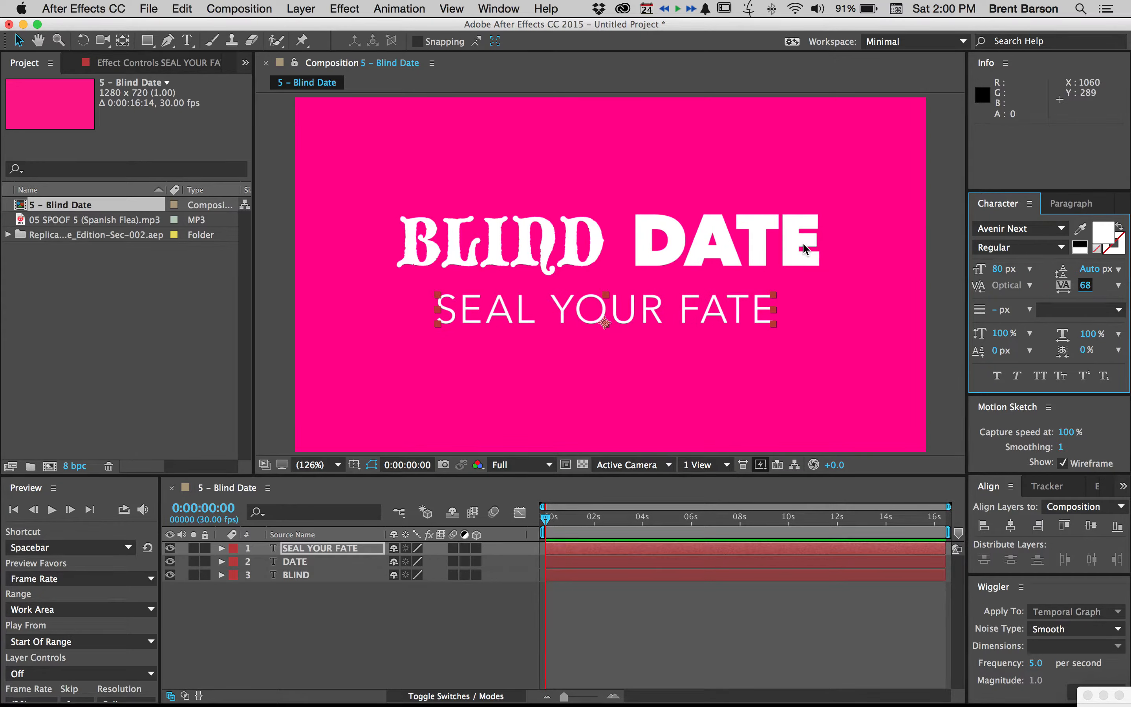
left_click_drag(666, 308, 668, 313)
left_click(273, 149)
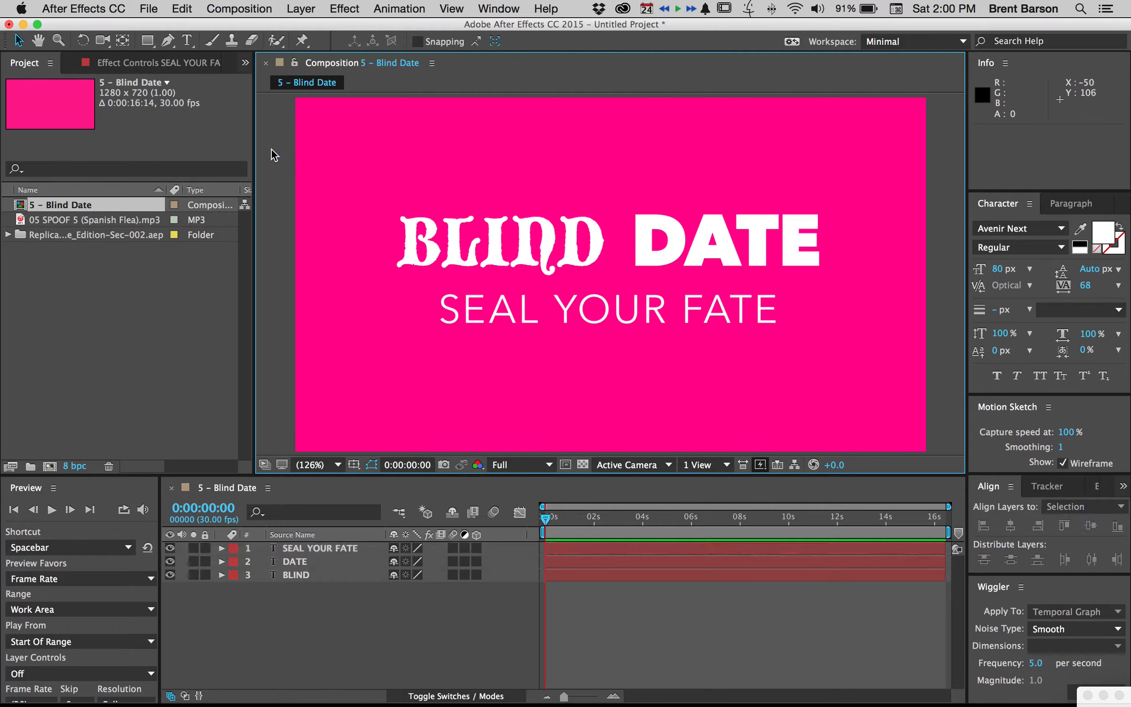
Nudge SEAL YOUR FATE down and centre it horizontally using the title/action safe guides, at 640, 465.2
left_click(666, 320)
key("Down")
key("Down")
key("Down")
key("Down")
key("Down")
key("Down")
key("Down")
key("Down")
key("apostrophe")
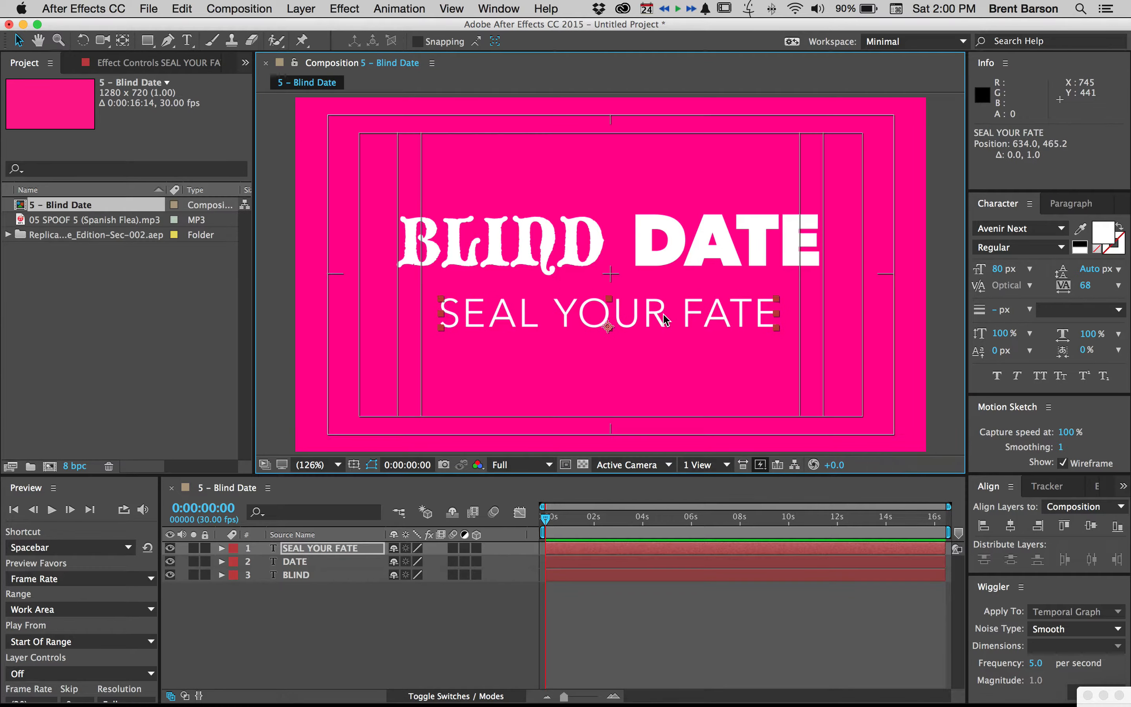
key("Right")
key("Right")
key("Right")
key("Right")
key("Right")
key("Right")
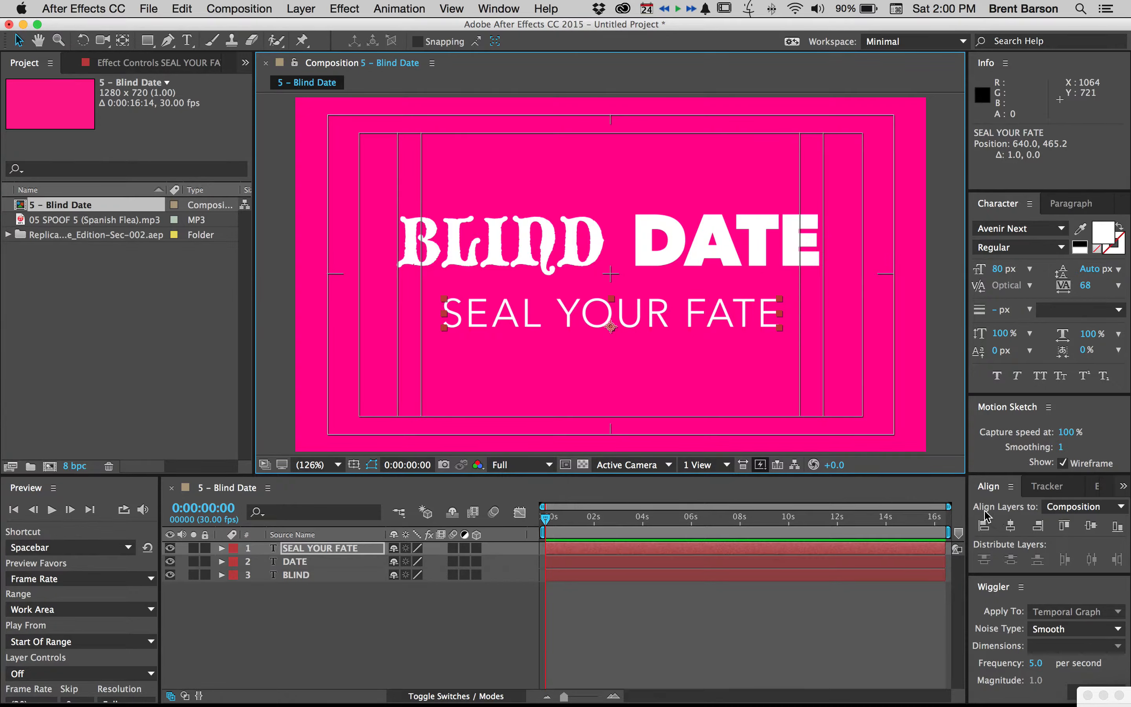
Align SEAL YOUR FATE to the horizontal centre of the composition and deselect it
left_click(1065, 510)
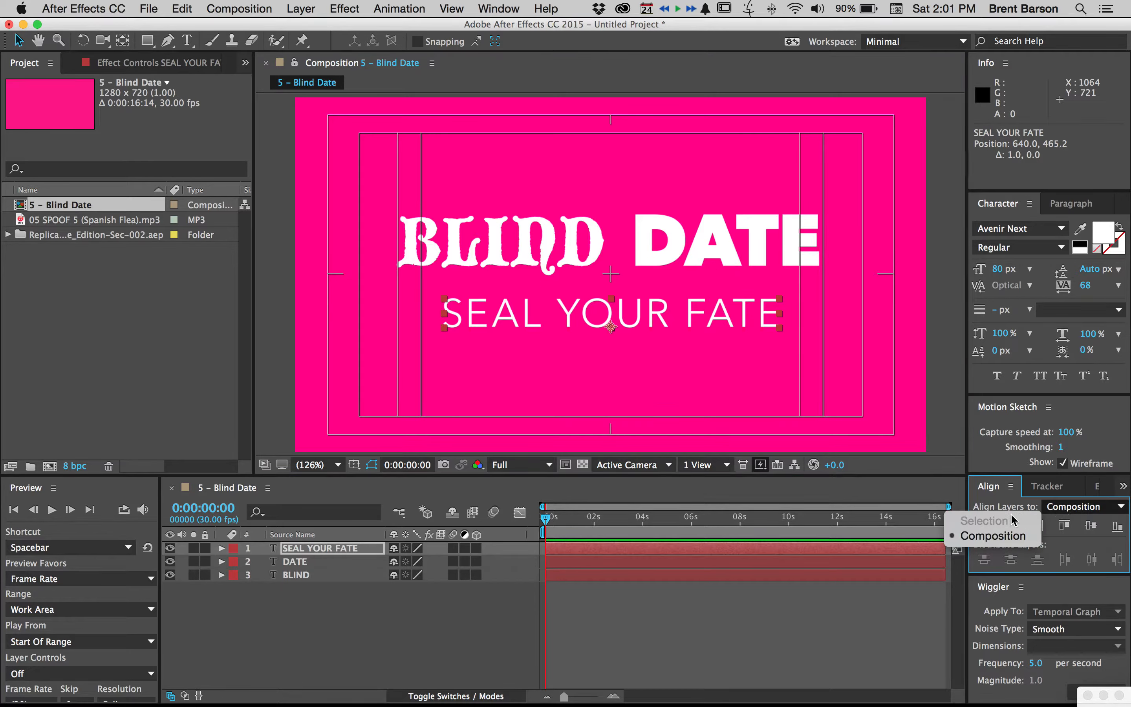
left_click(1070, 512)
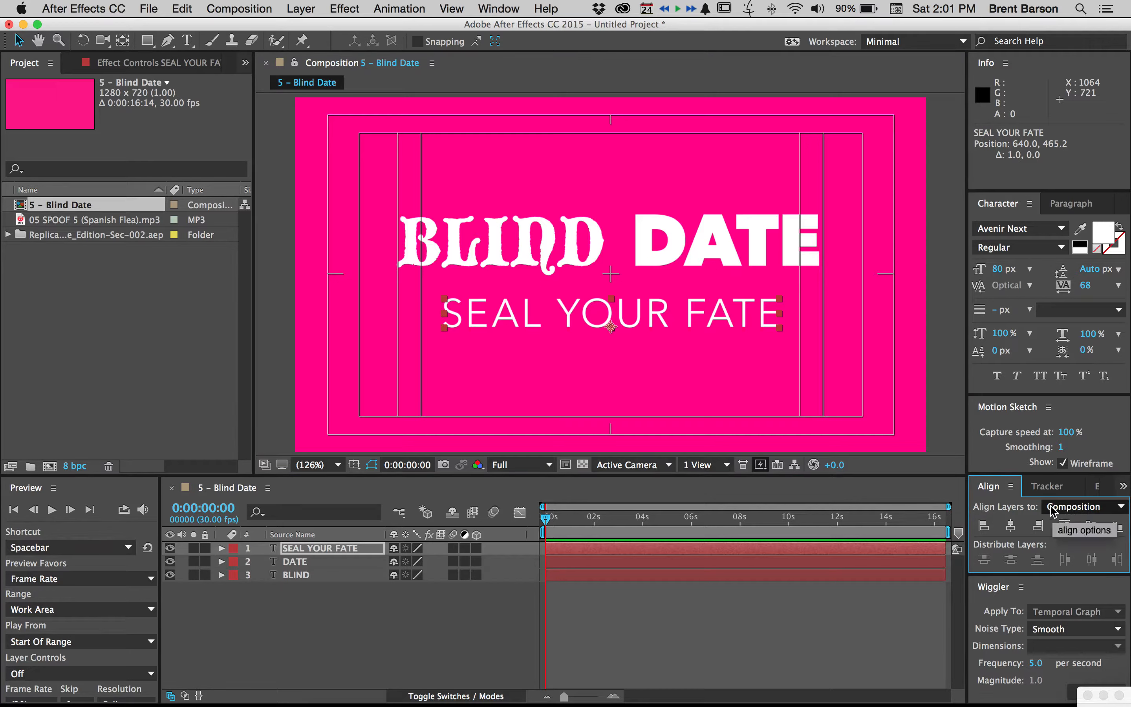
left_click(1010, 528)
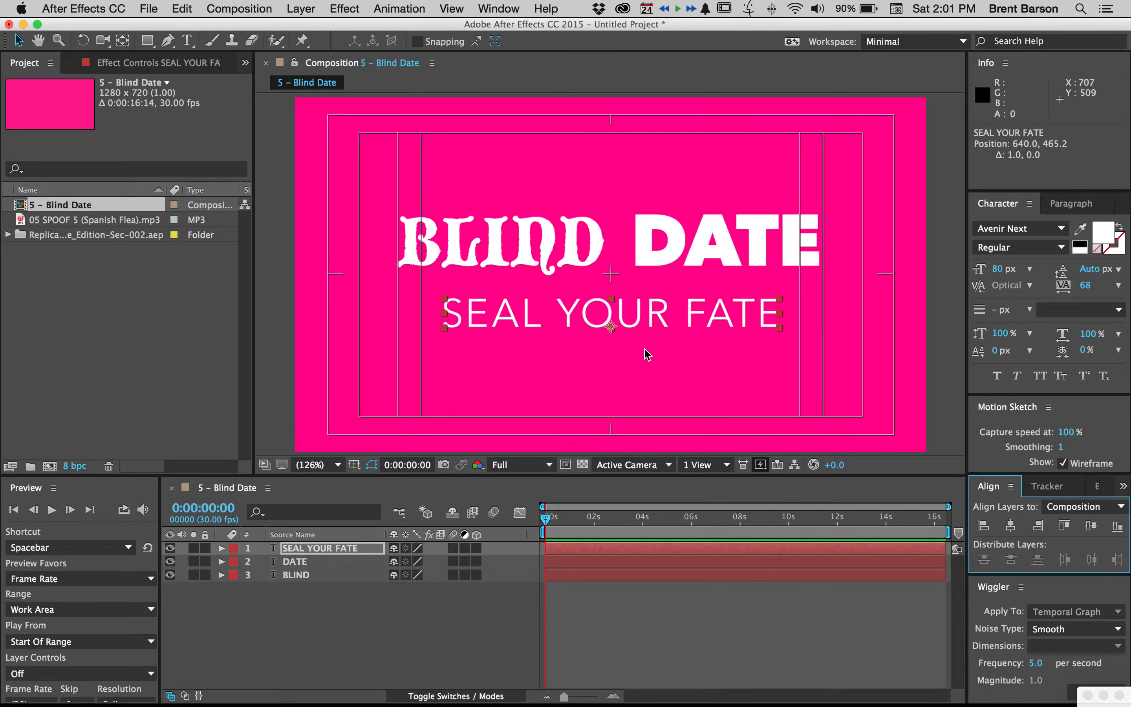
left_click(645, 363)
Switch to QuickTime Player 7 to examine the text layout in the reference movie 5-Blind-date.mov, and return to After Effects
key("super+Tab")
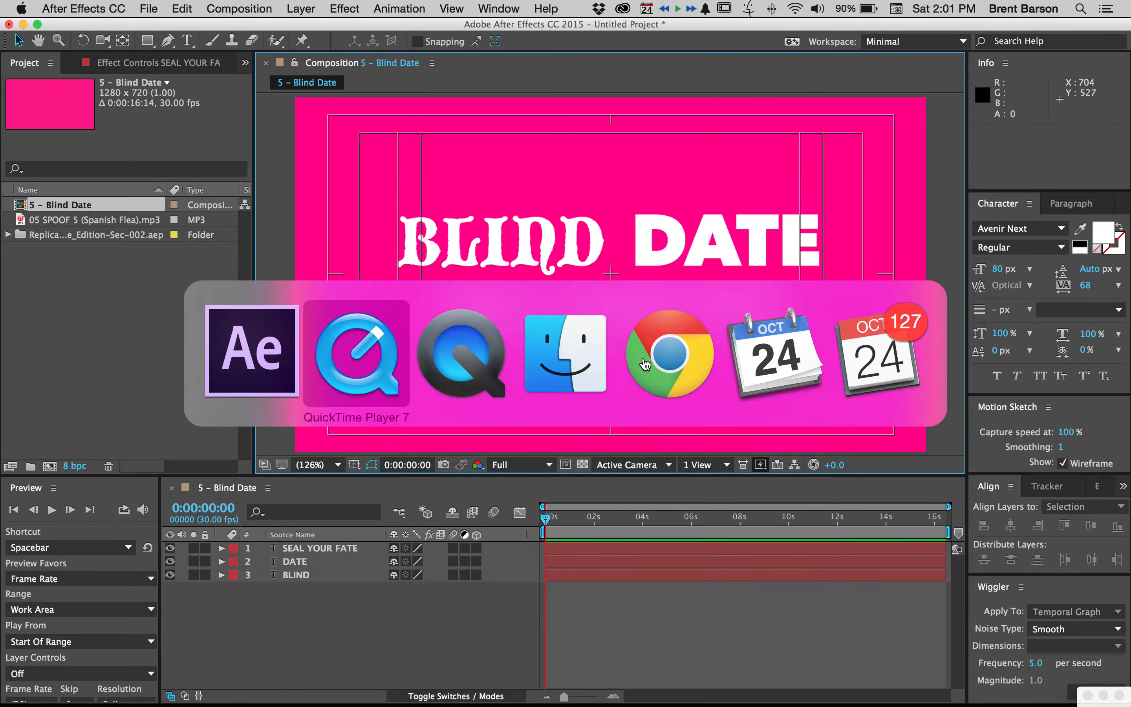
left_click(362, 355)
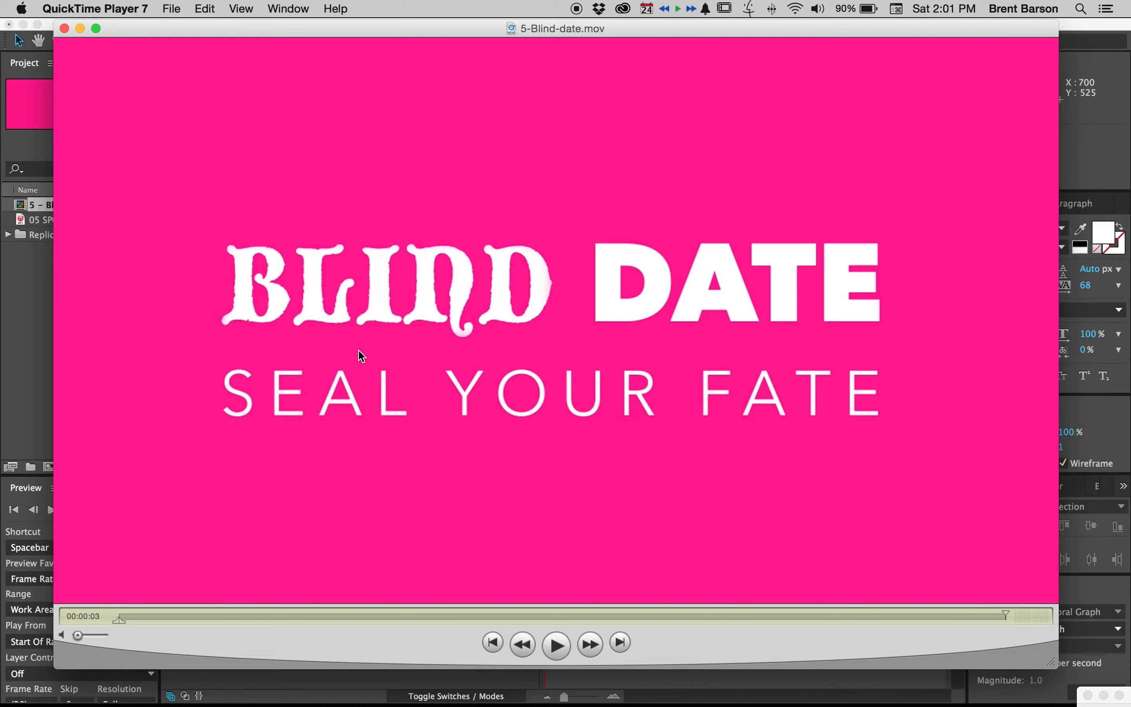
key("super+3")
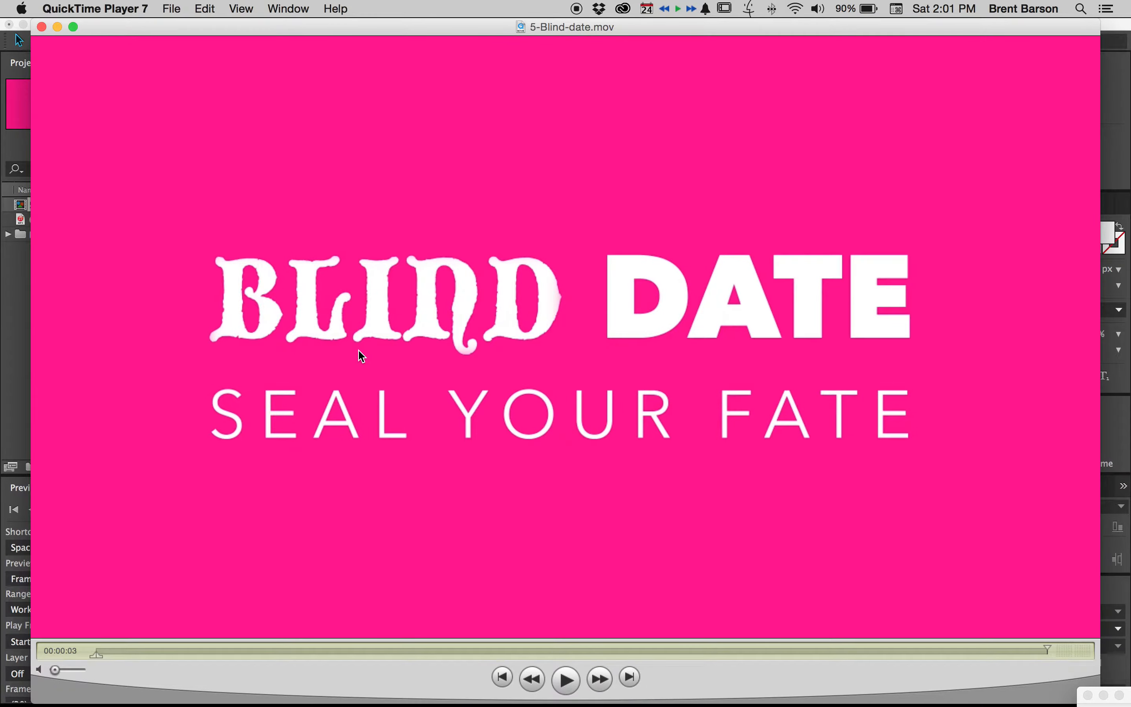
key("super+Tab")
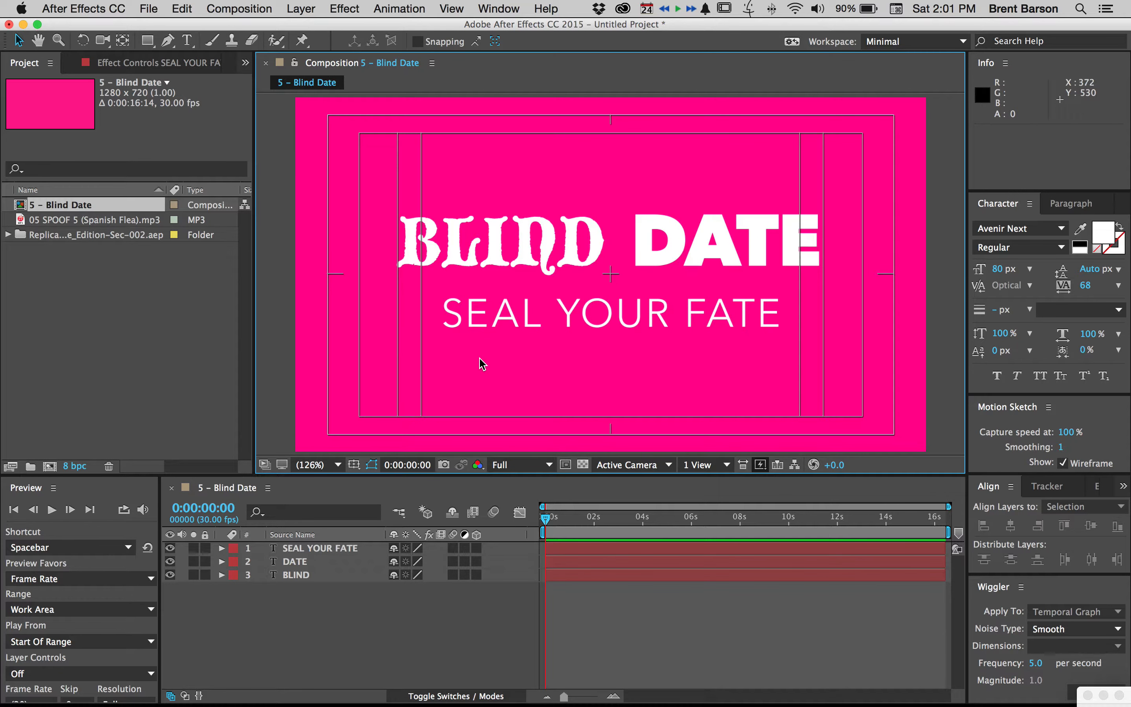
Hide the title/action safe guides and draw a rectangle shape about 471 × 157 px that fully covers the word BLIND
key("apostrophe")
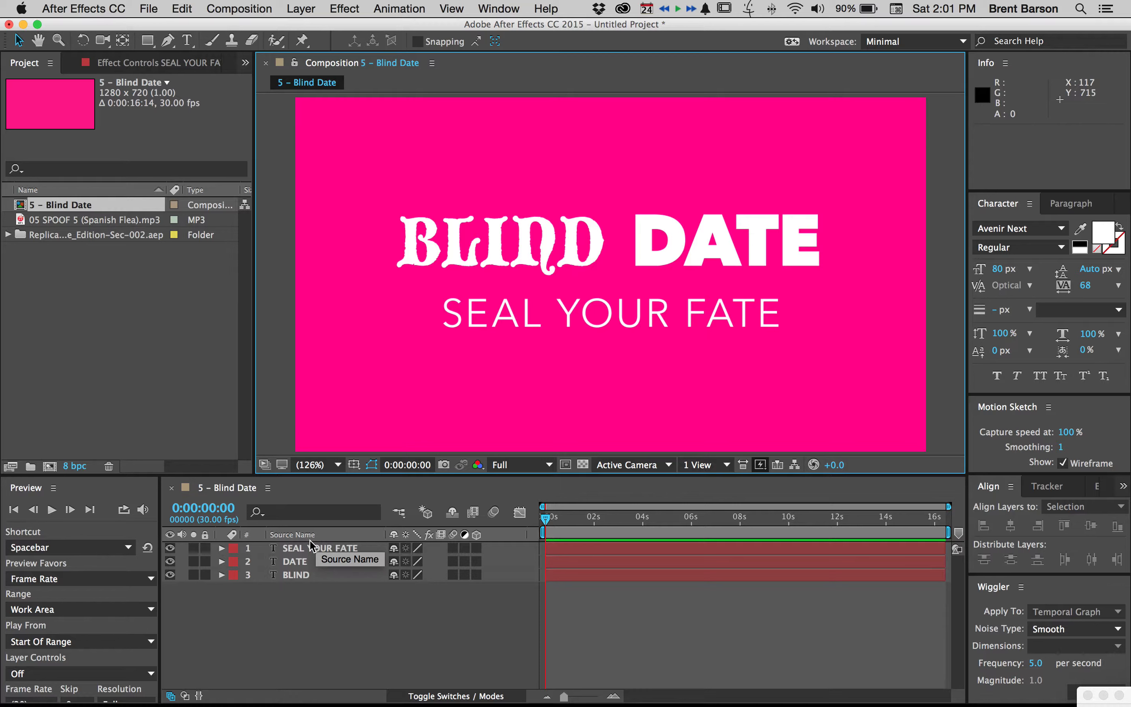
left_click(305, 617)
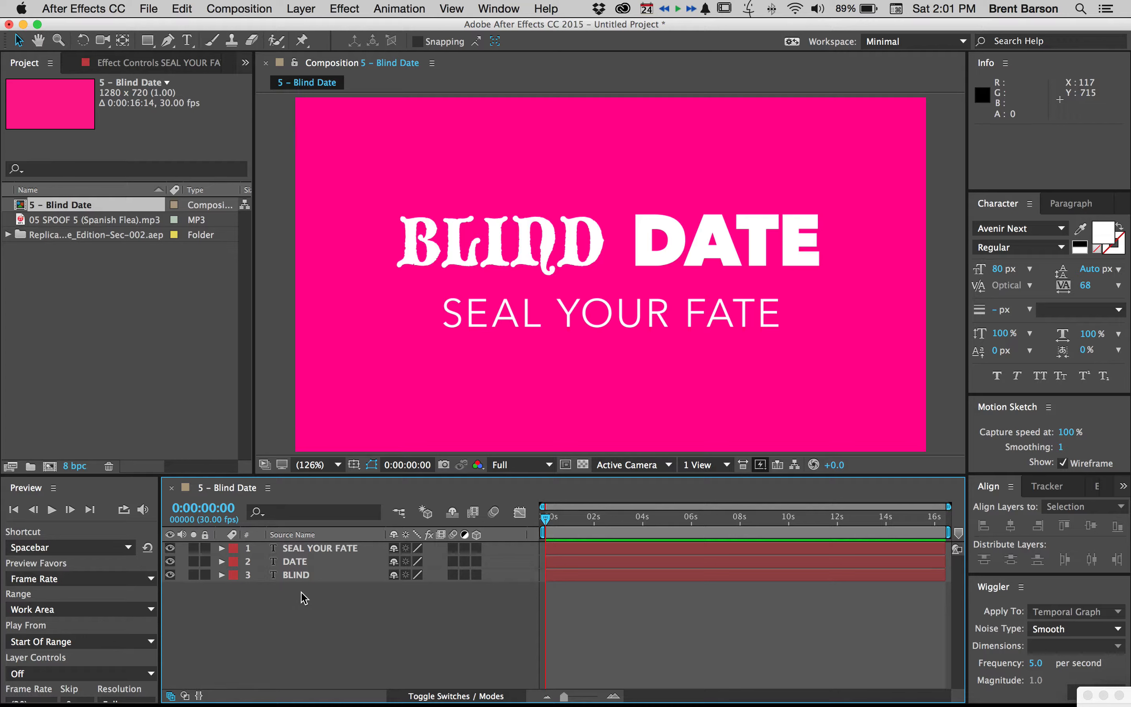
left_click(150, 44)
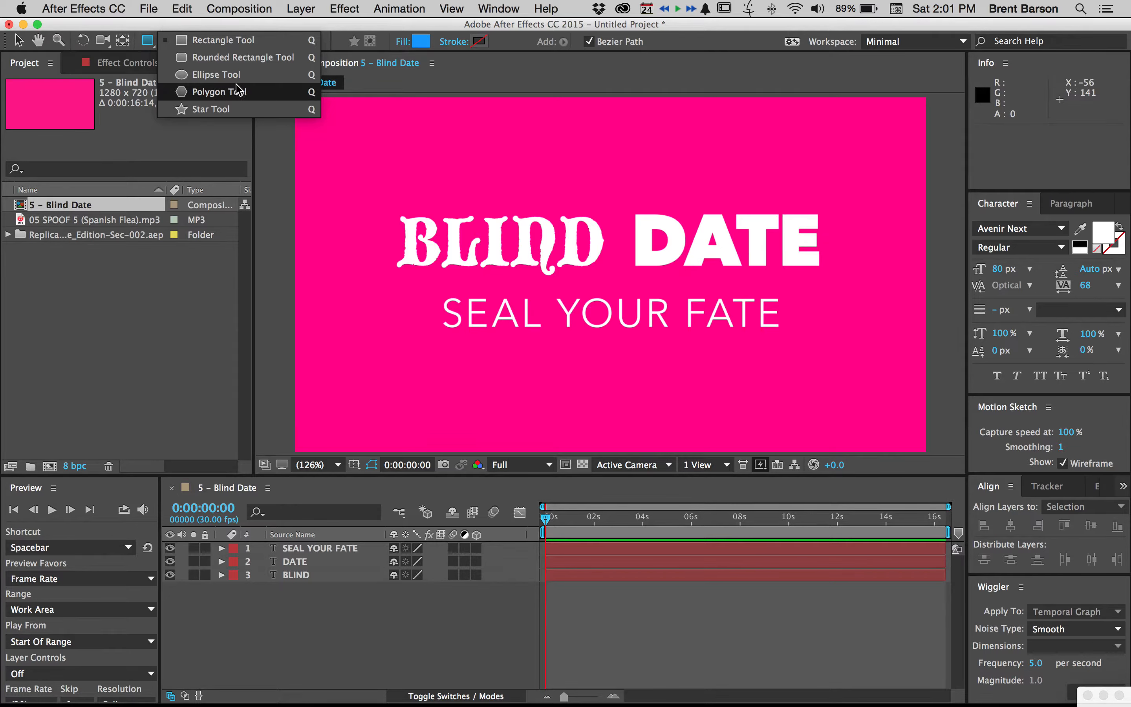
left_click(273, 150)
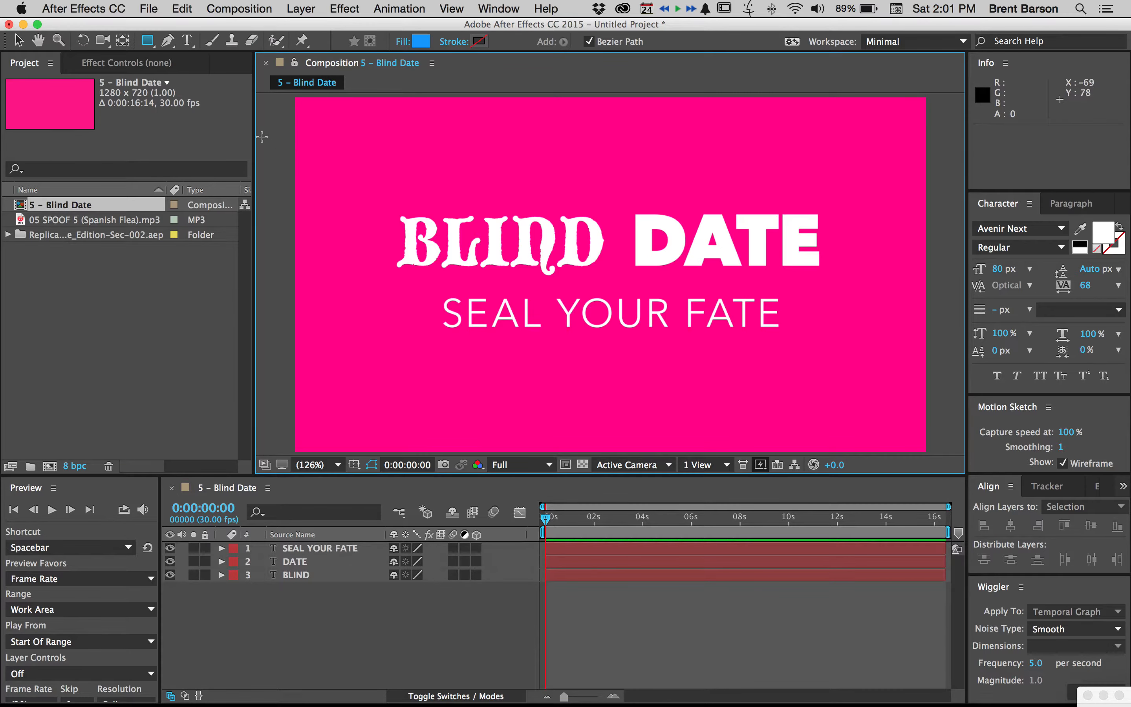
left_click(162, 43)
left_click(149, 40)
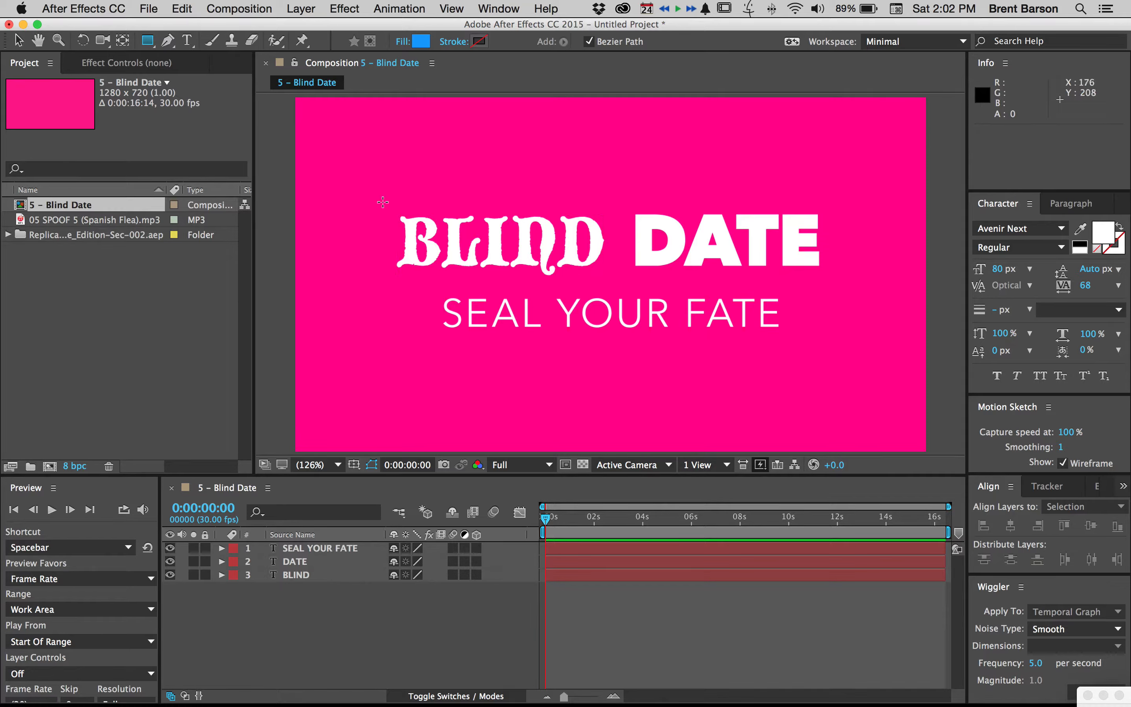
left_click_drag(383, 205, 616, 281)
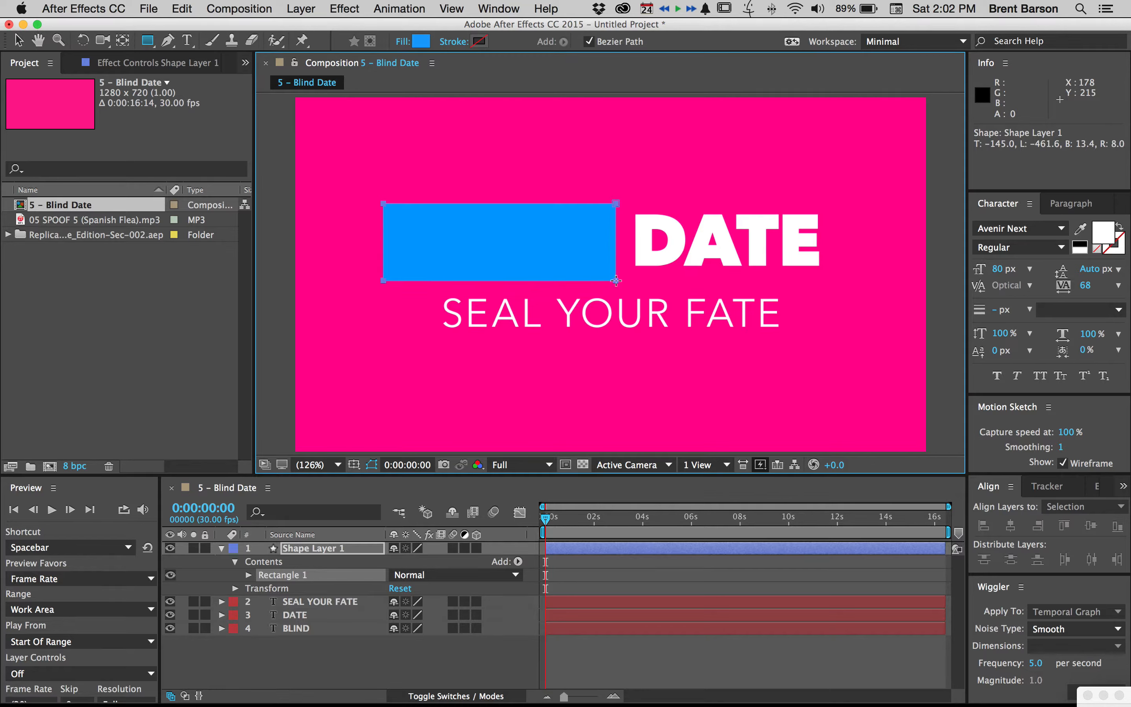
Rename the shape layer covering BLIND as Blind matte
left_click(453, 660)
left_click(313, 550)
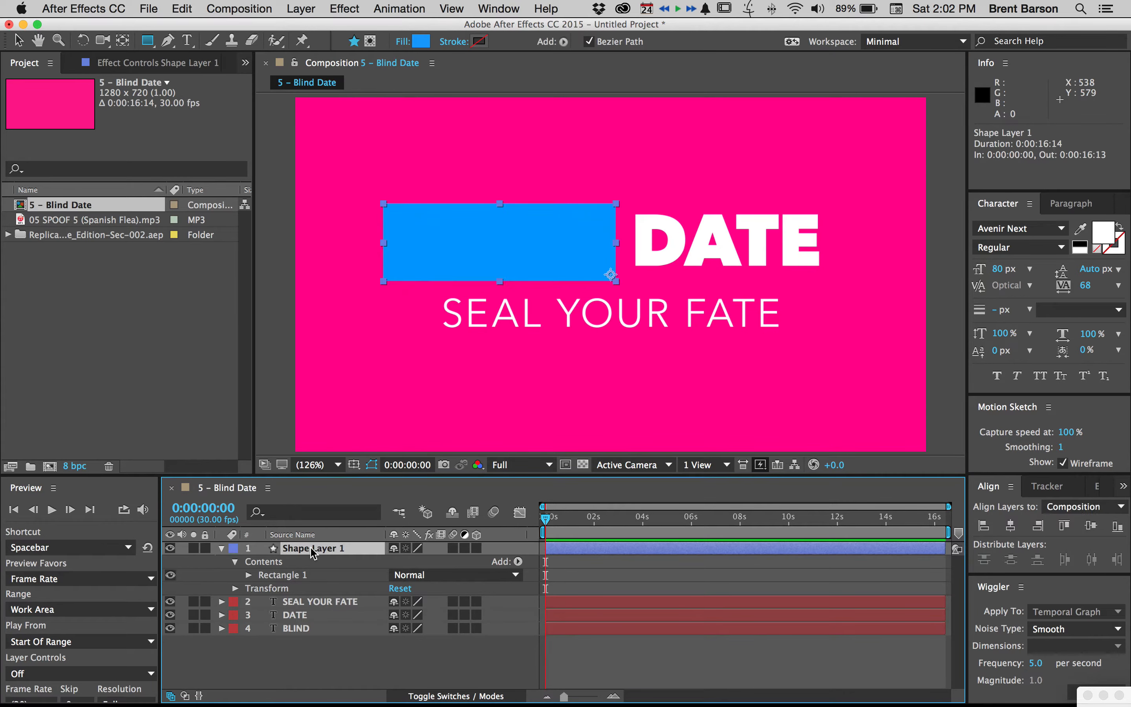
key("Return")
type("Blind matte")
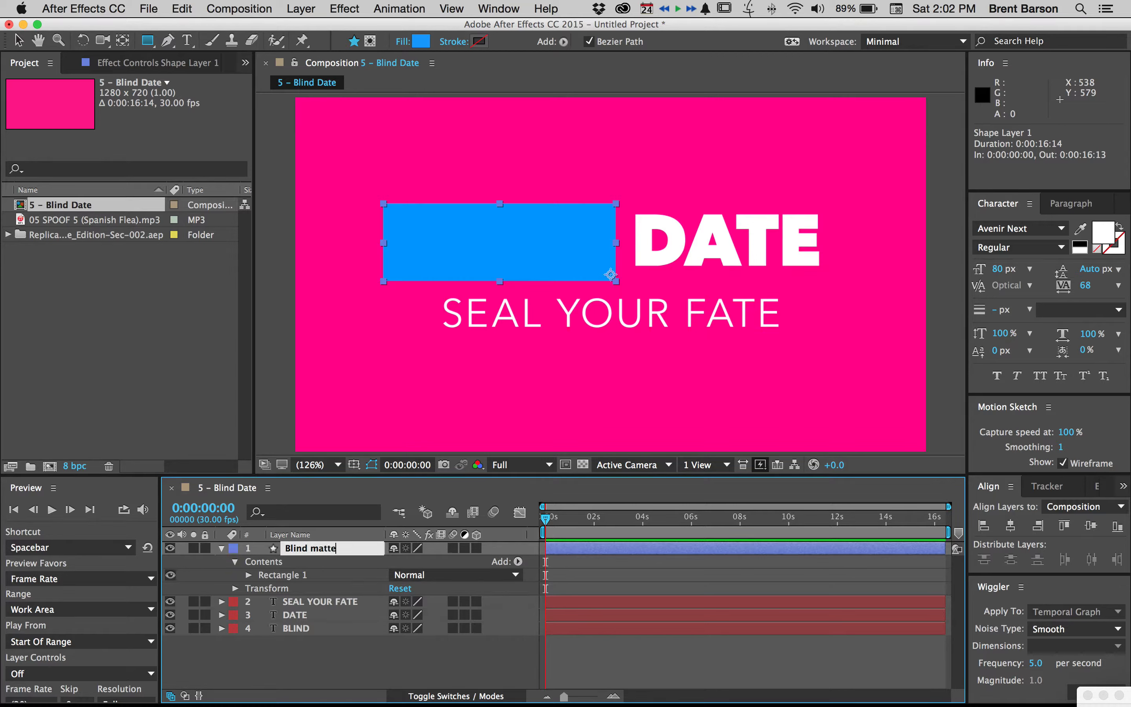
key("Return")
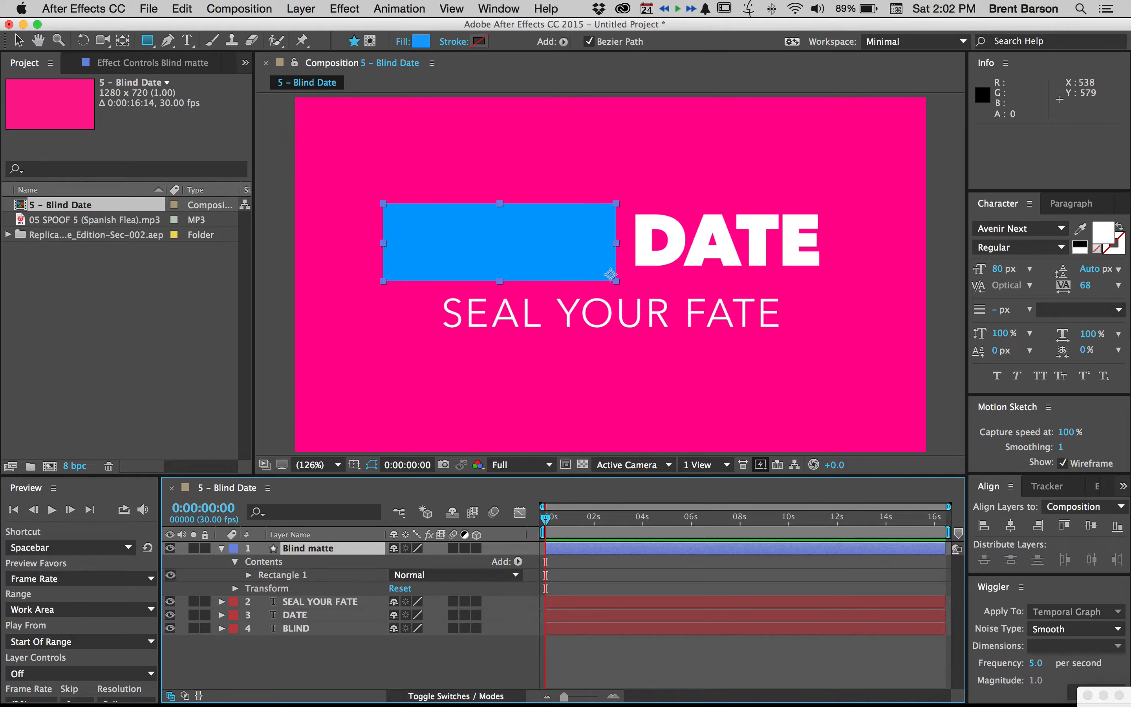
Draw a rectangle about 406 × 136 px over DATE on a new shape layer and name the layer Date matte
left_click(336, 666)
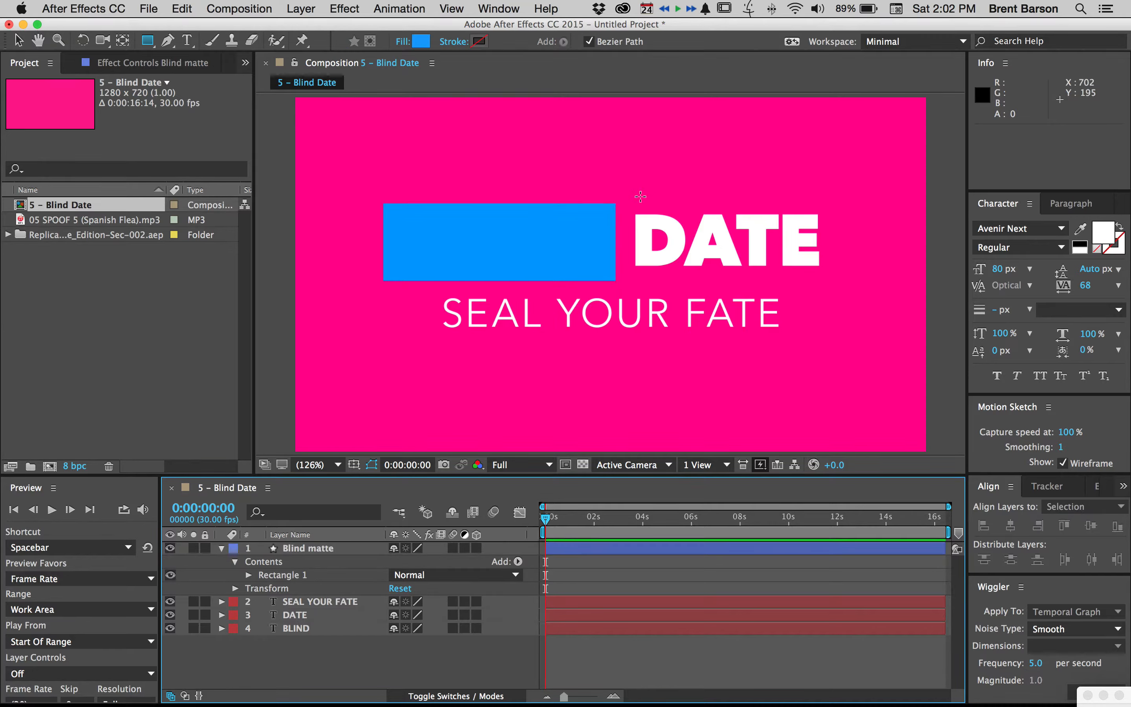
left_click_drag(627, 206, 828, 273)
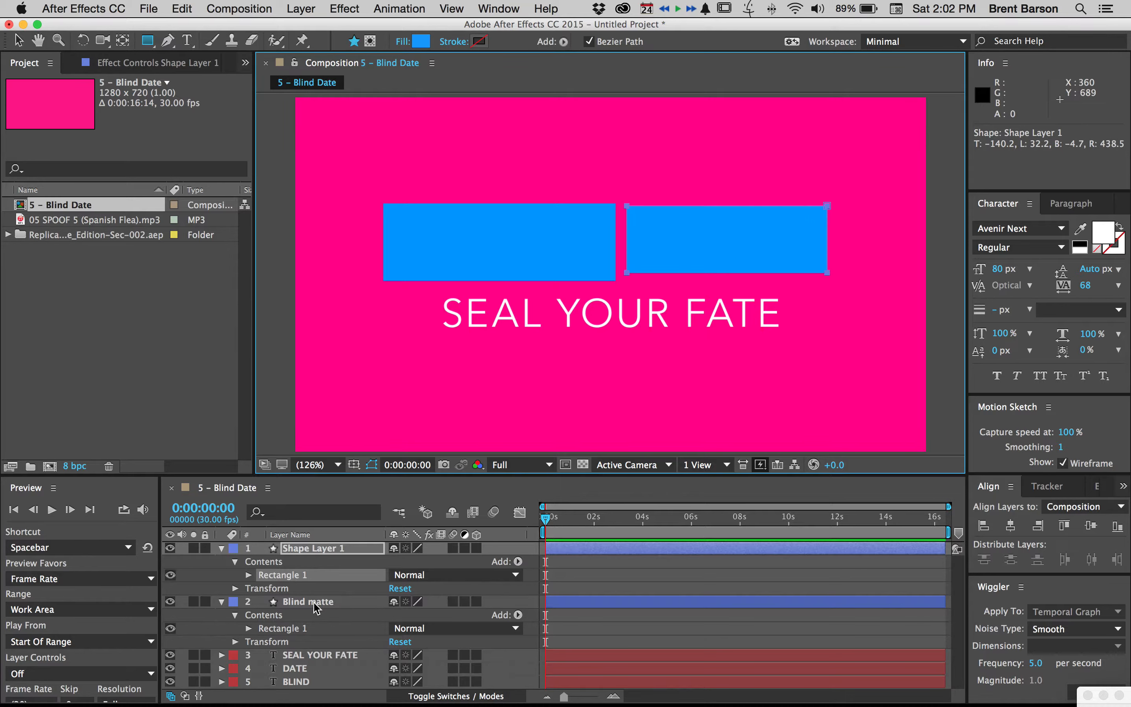
left_click(313, 548)
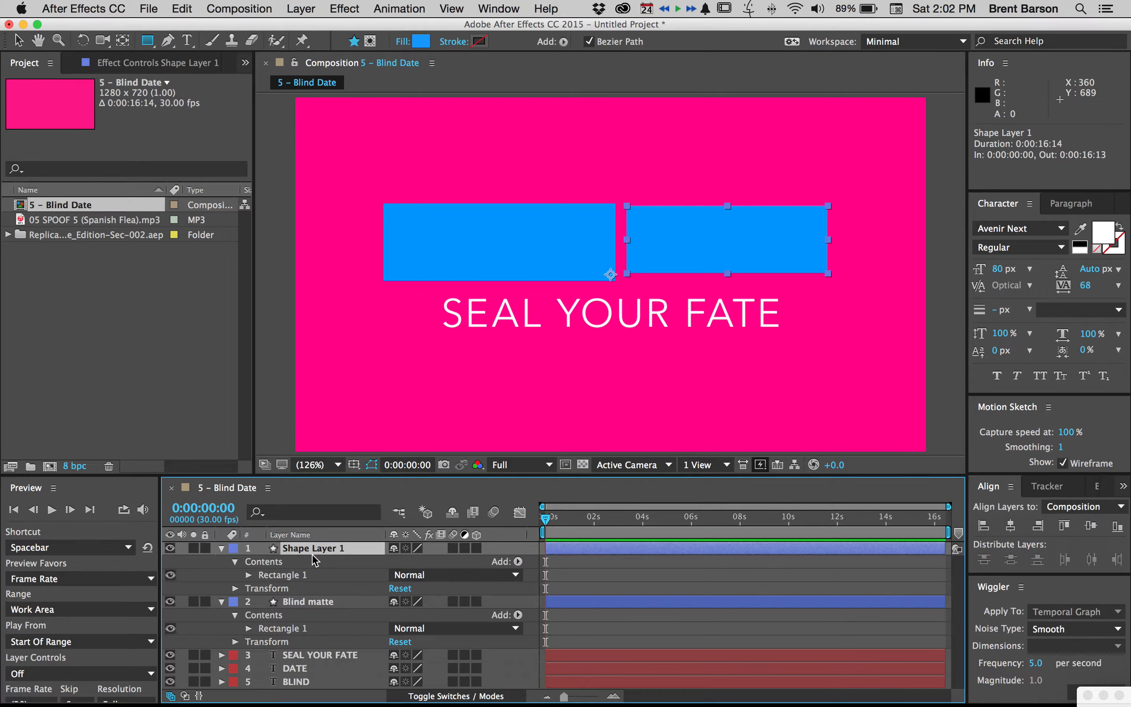
key("Return")
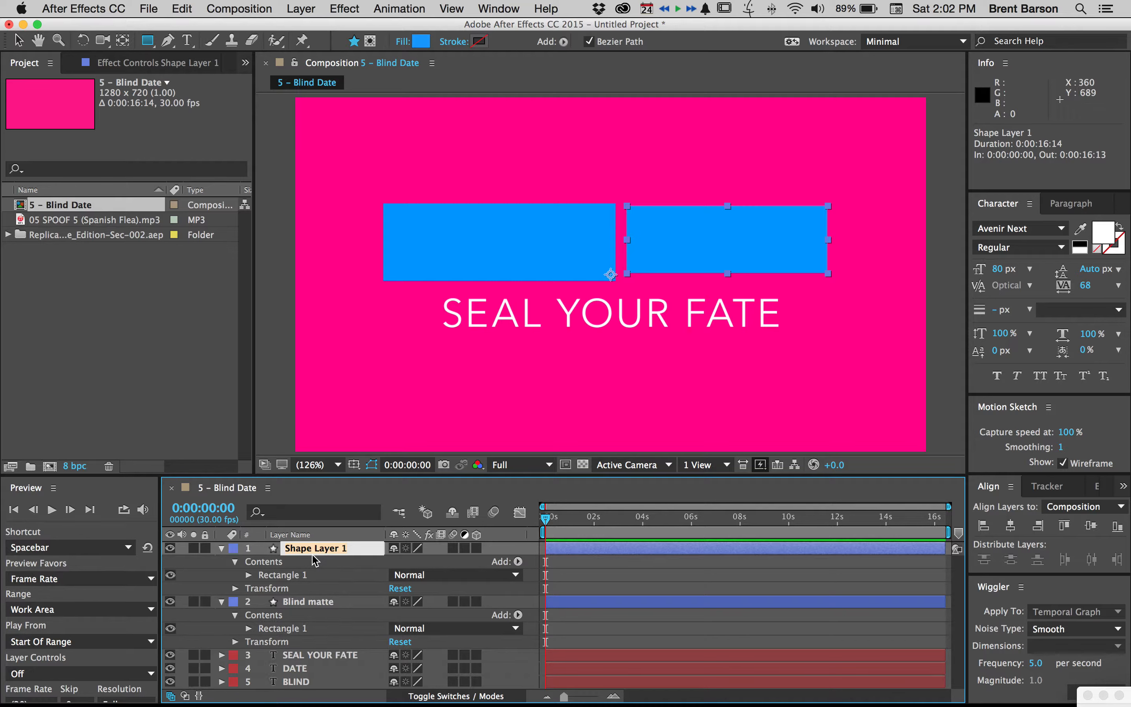
type("Date matte")
key("Return")
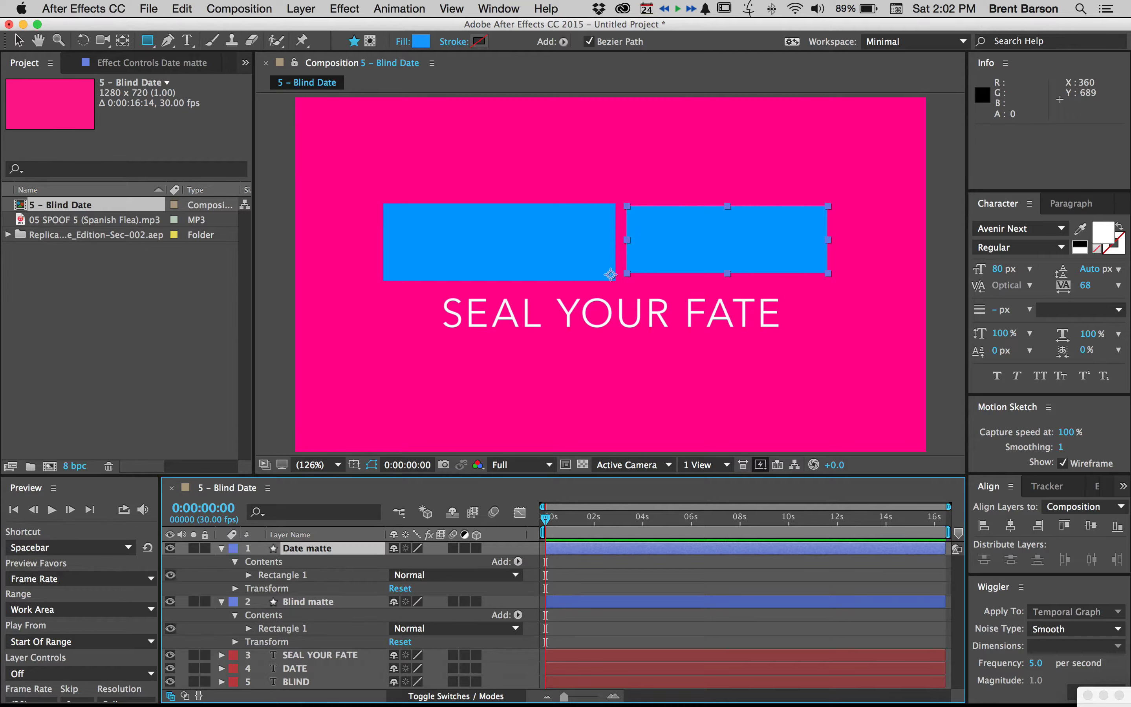
Collapse the properties of the Blind matte and Date matte layers and deselect everything
left_click(222, 602)
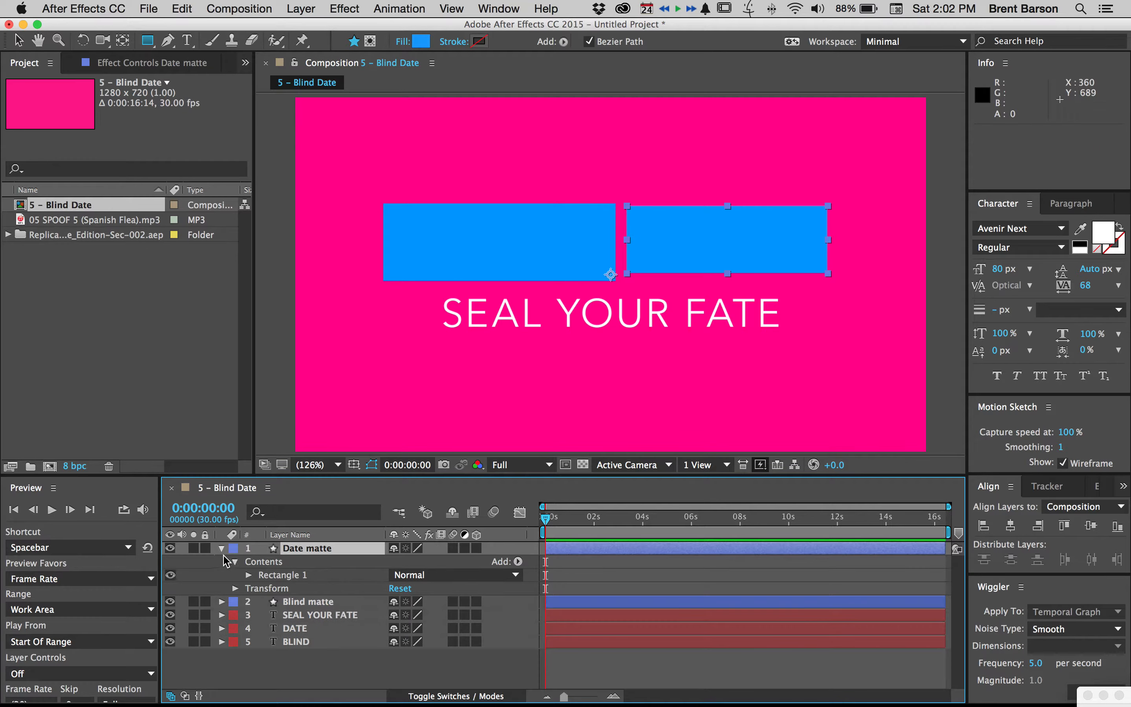
left_click(222, 548)
left_click(305, 633)
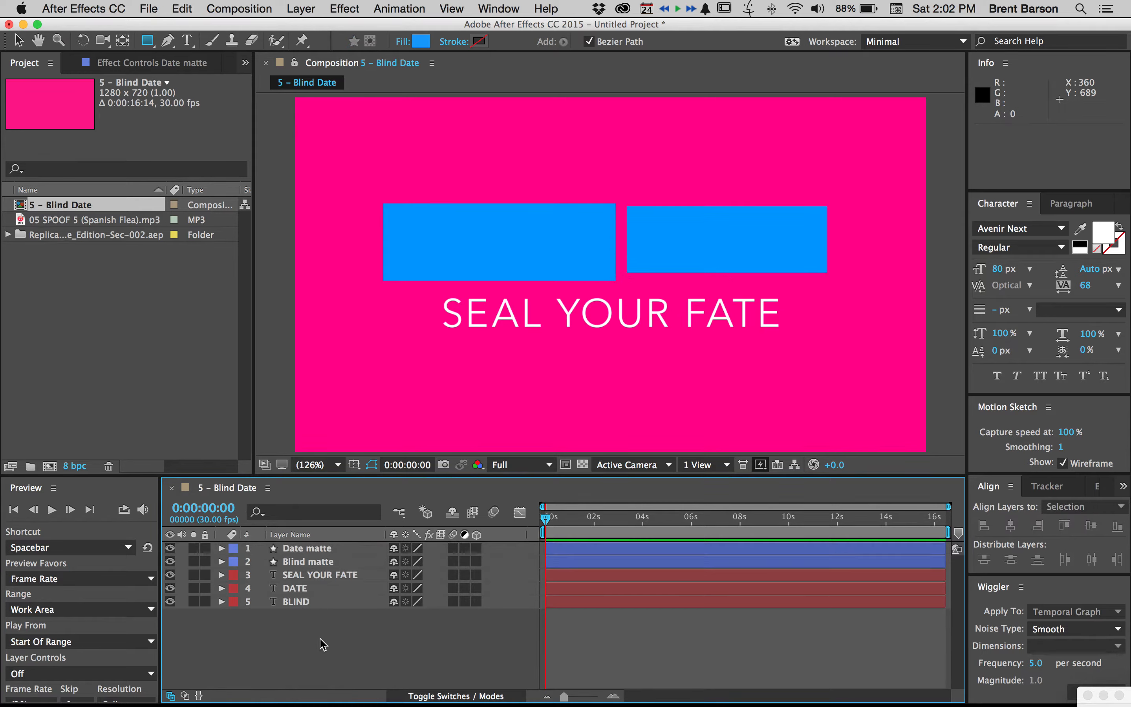
Draw a rectangle about 715 × 94 px over SEAL YOUR FATE on a new shape layer and name the layer seal fate matte
left_click(436, 289)
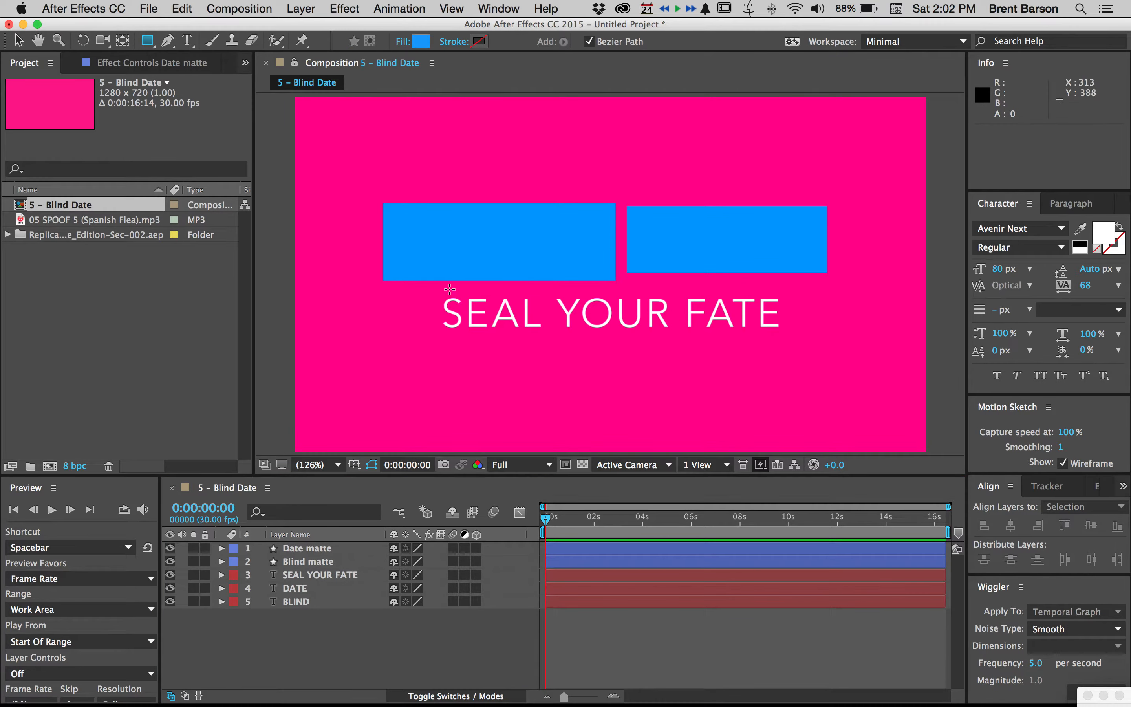
left_click_drag(519, 314, 785, 336)
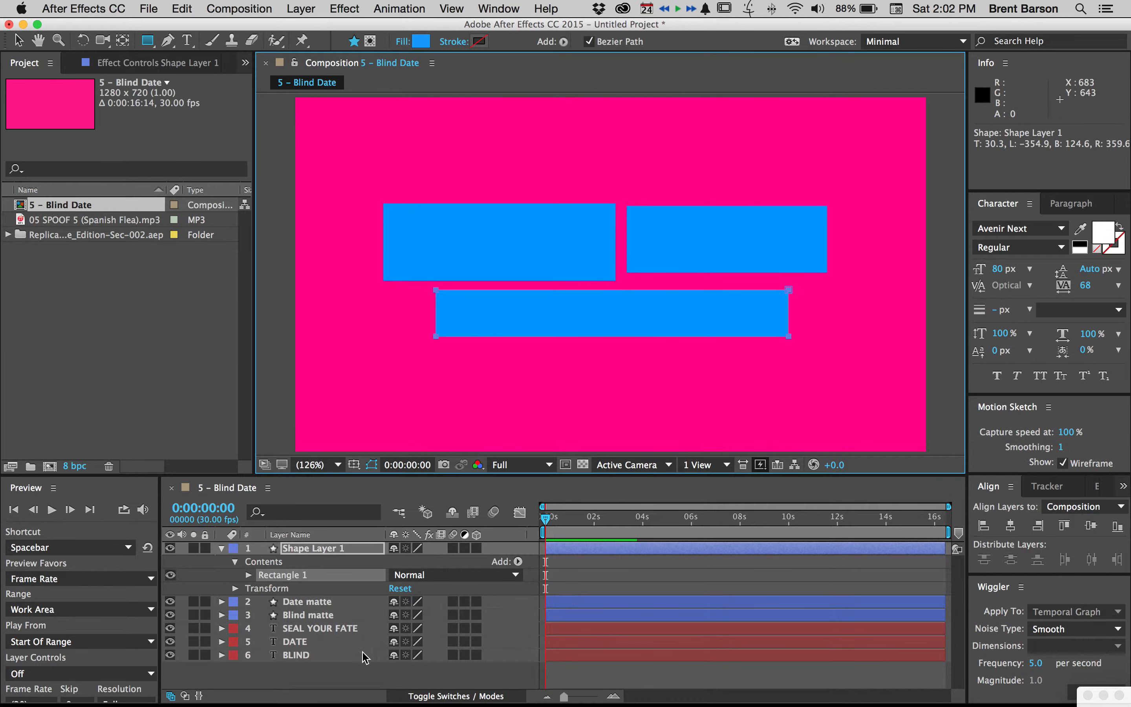
left_click(343, 677)
left_click(318, 549)
key("Return")
type("seal fate matte")
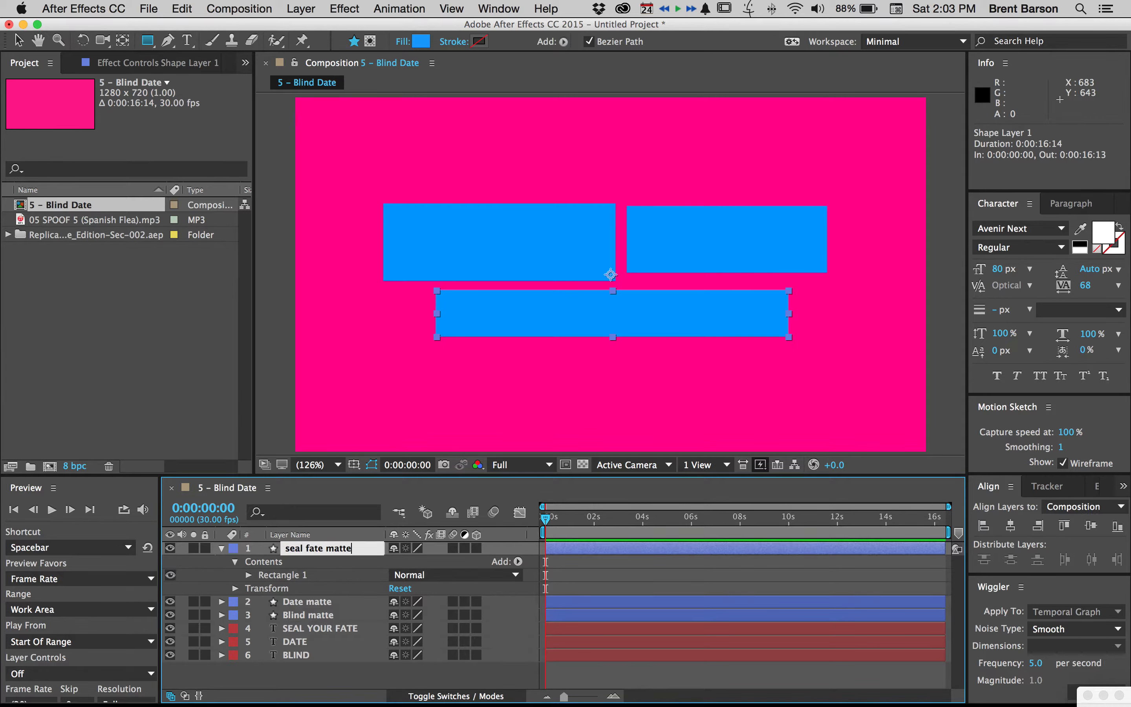
key("Return")
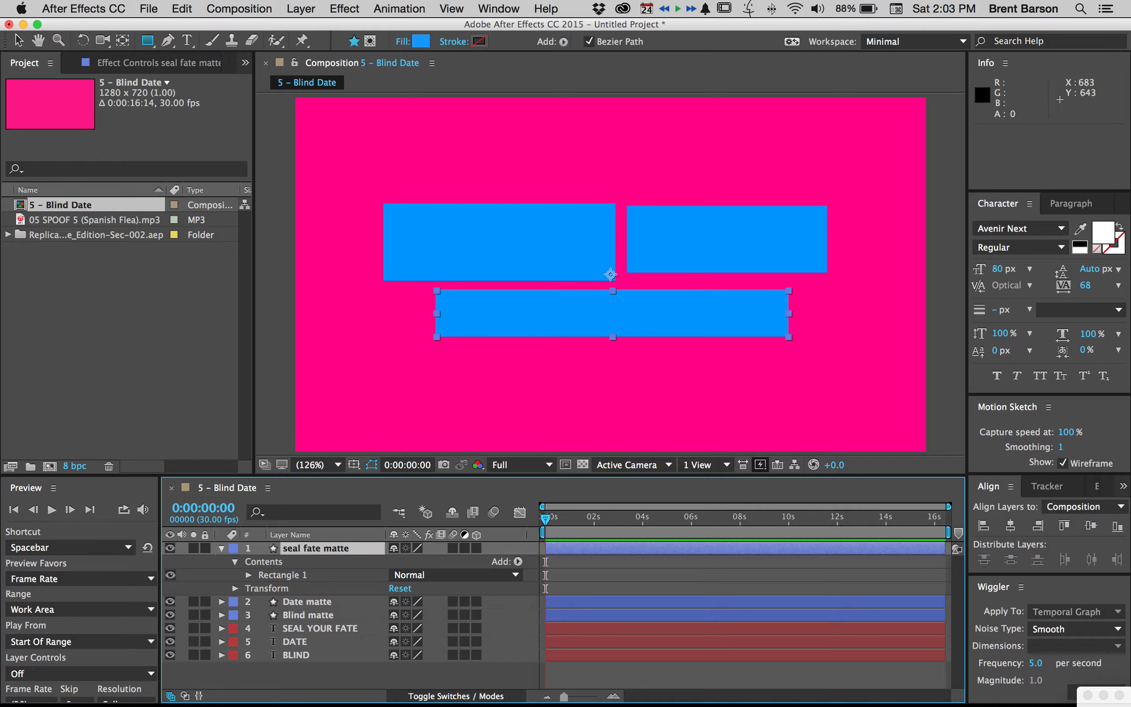
left_click(222, 547)
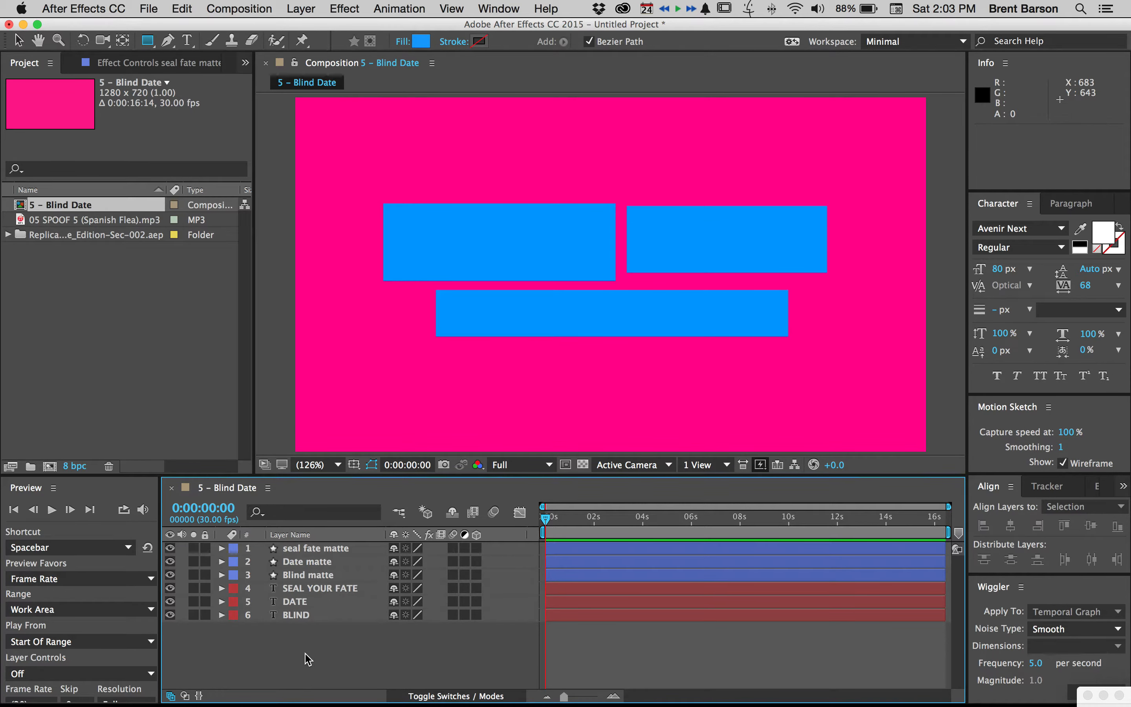
Reorder the layers so each matte sits directly above its text, with the BLIND pair first, DATE second and SEAL YOUR FATE last
left_click(306, 589)
left_click_drag(297, 593, 299, 629)
mouse_move(306, 549)
left_mouse_down()
mouse_move(300, 618)
mouse_move(299, 548)
mouse_move(302, 576)
mouse_move(308, 549)
left_mouse_up()
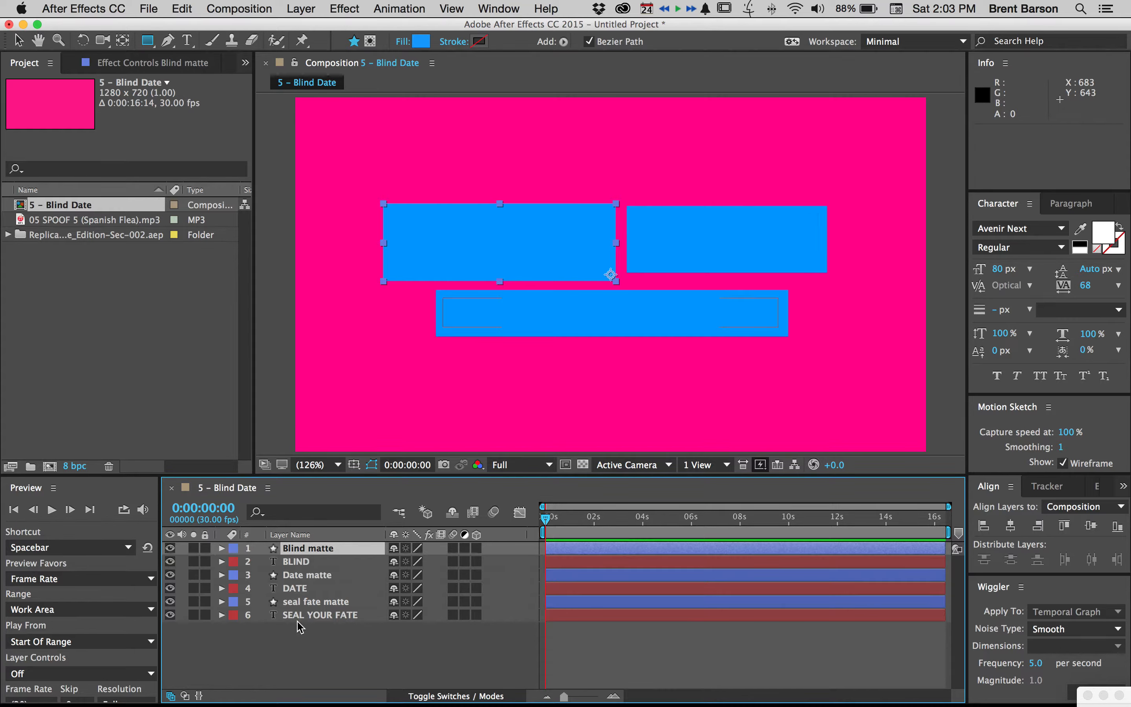
left_click(295, 577)
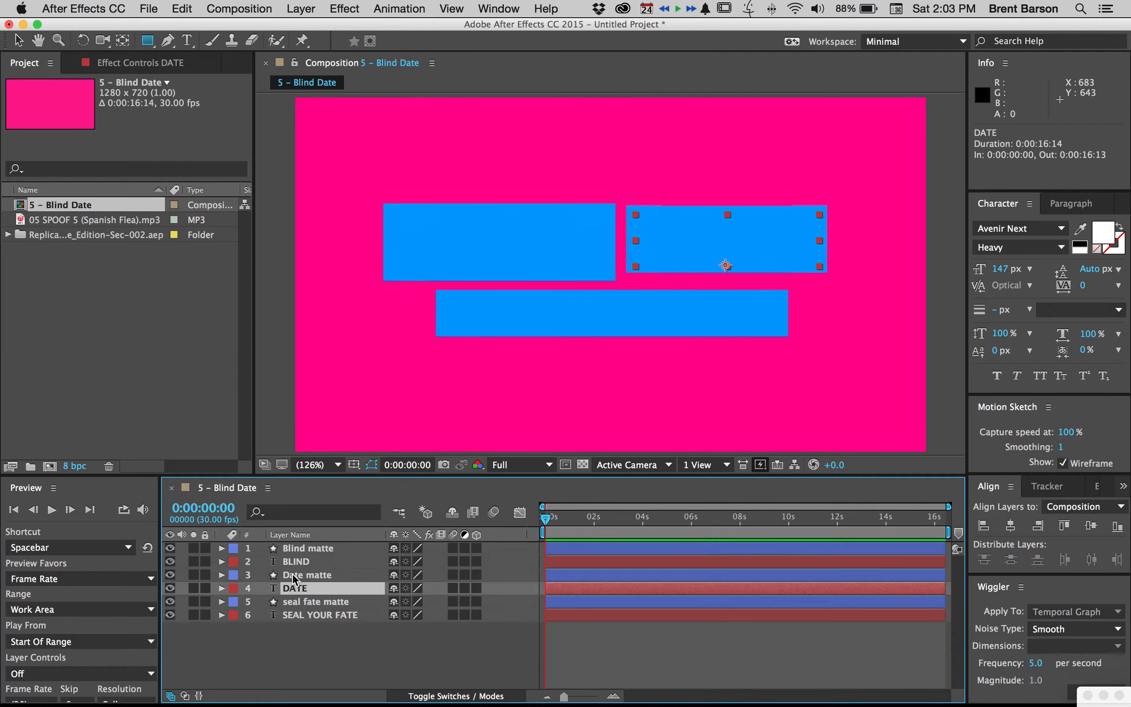
left_click(293, 650)
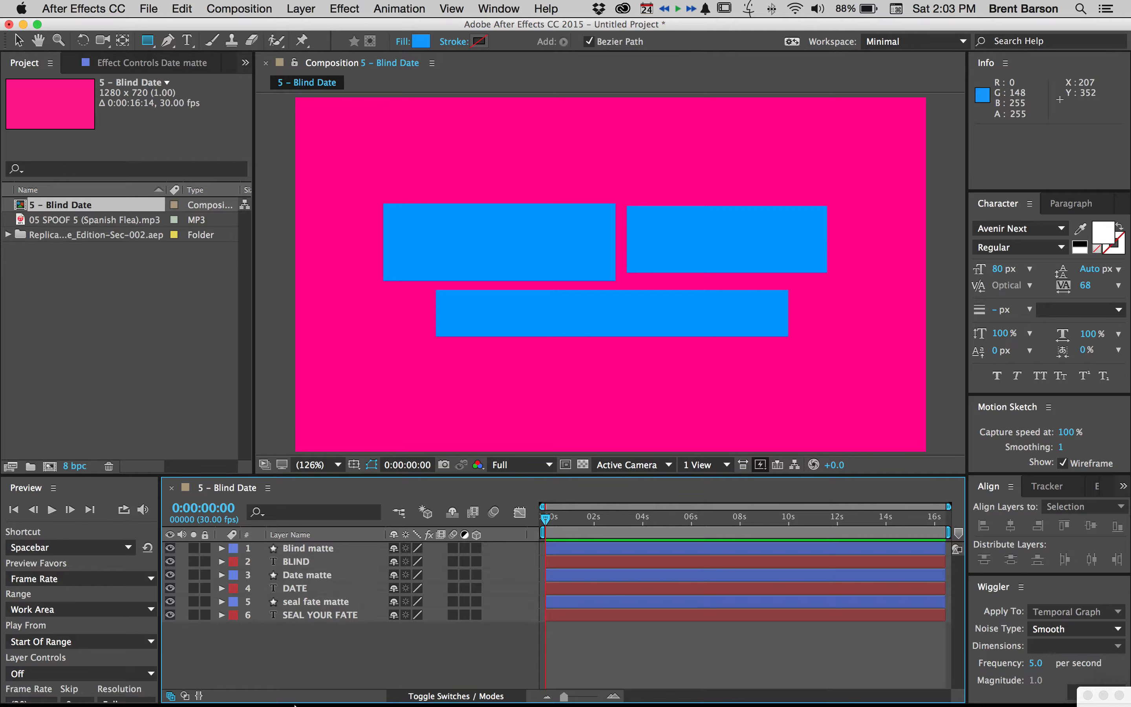
mouse_move(282, 688)
left_click(347, 682)
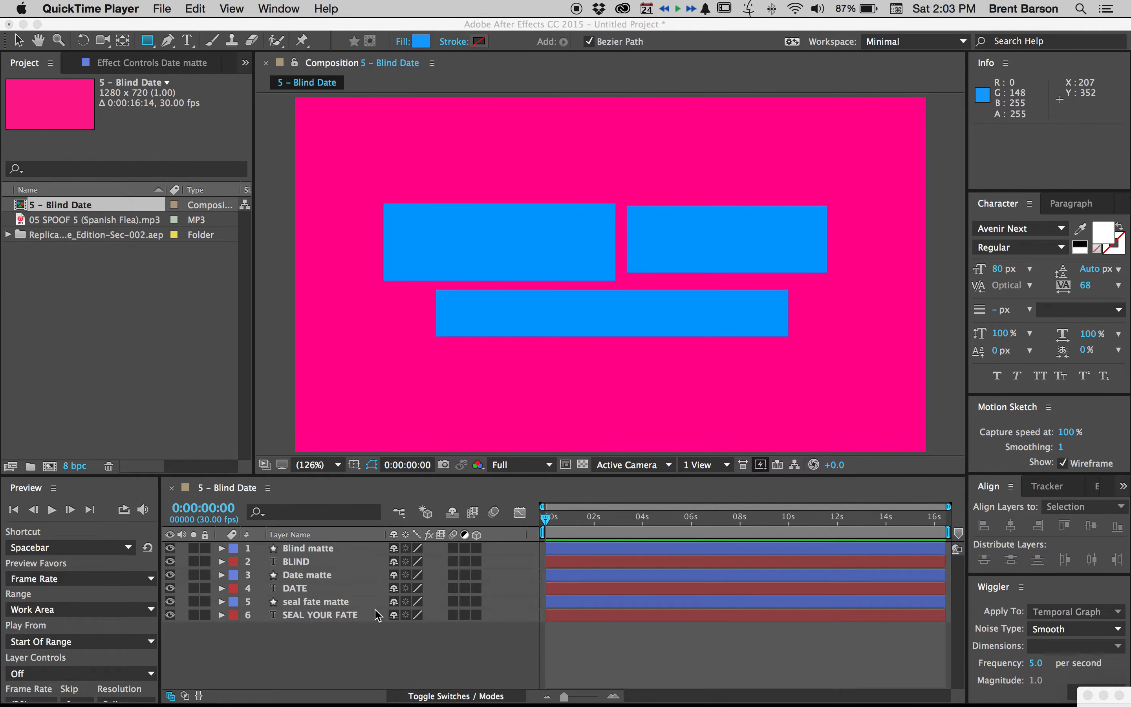
left_click(380, 650)
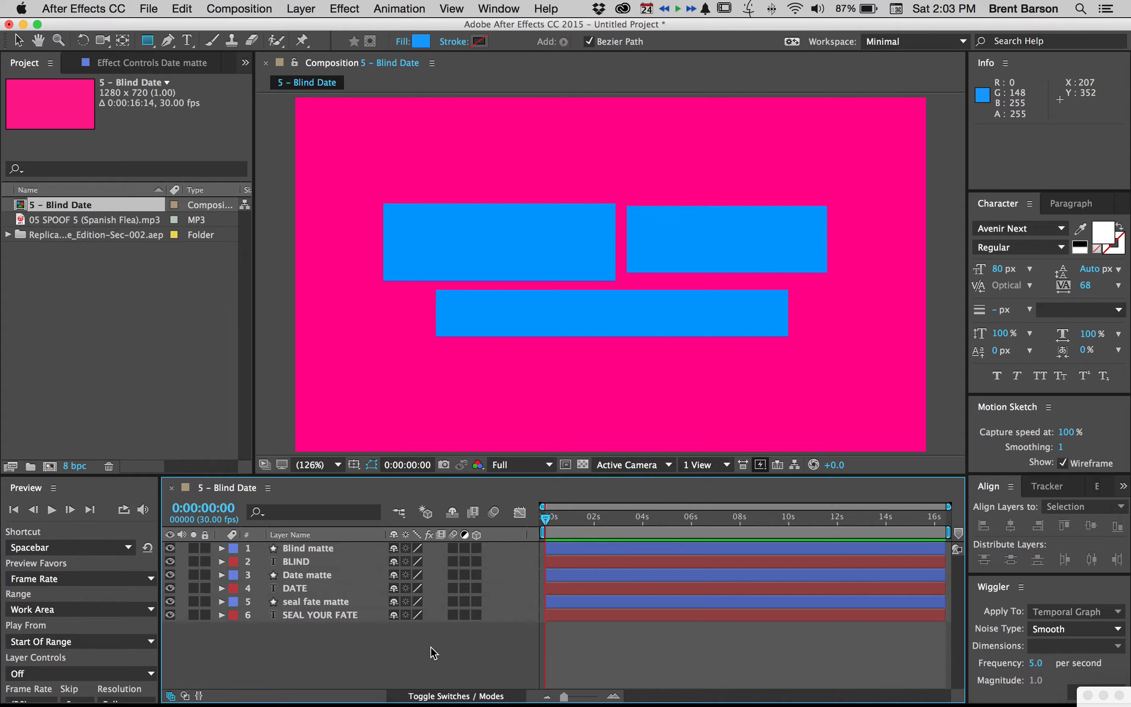
Show the layer mode and track matte settings and give the BLIND text the Alpha Matte "Blind matte"
left_click(299, 562)
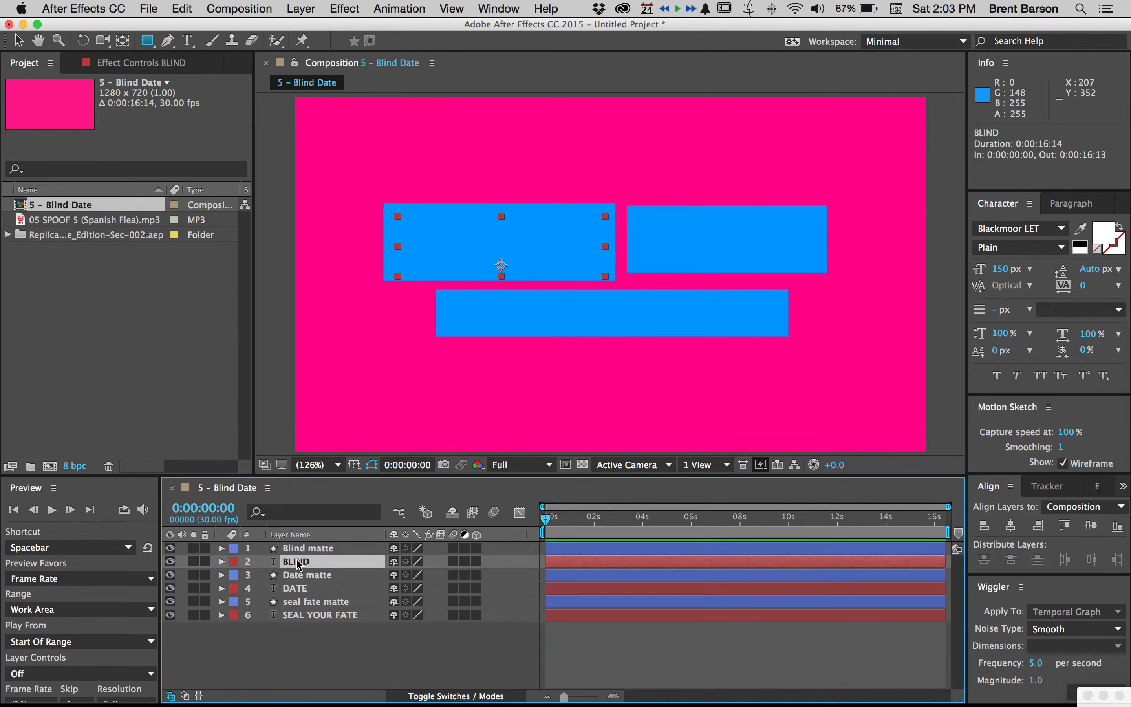
left_click(457, 697)
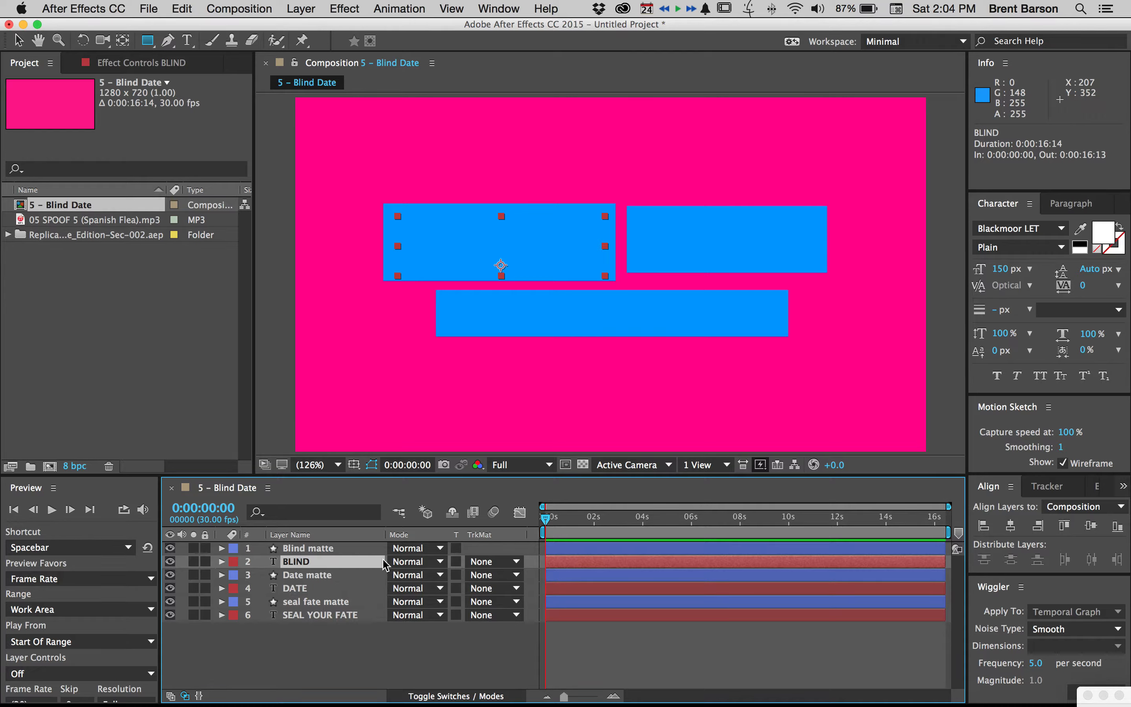
left_click(494, 563)
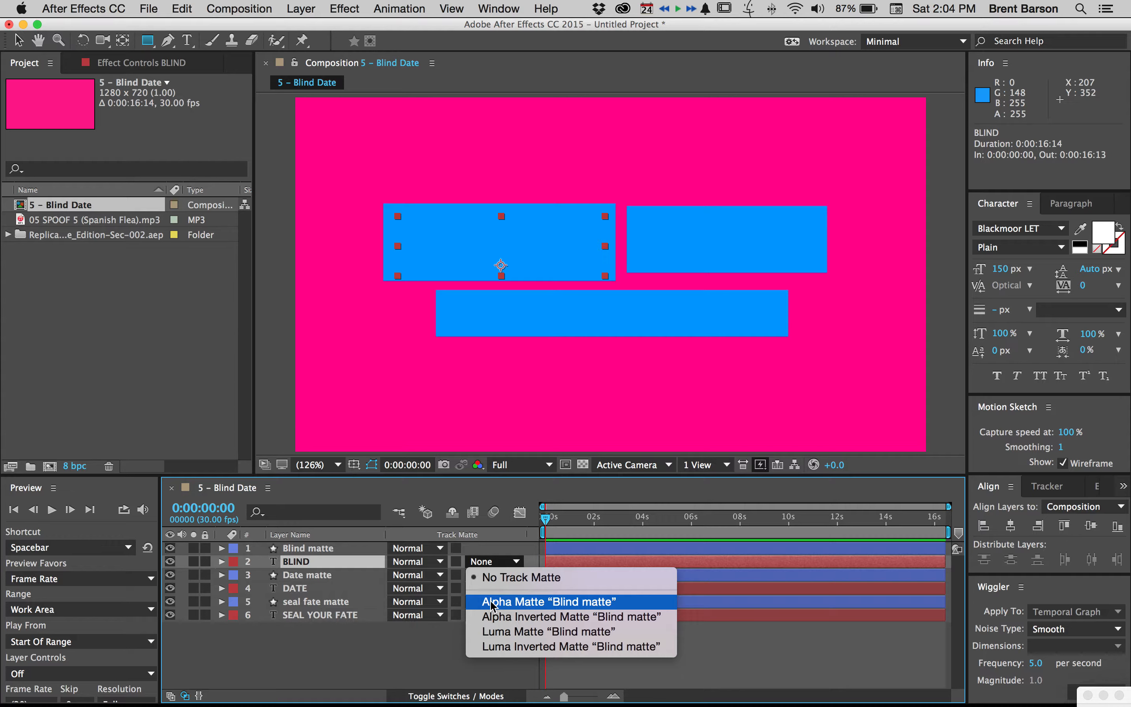
left_click(523, 601)
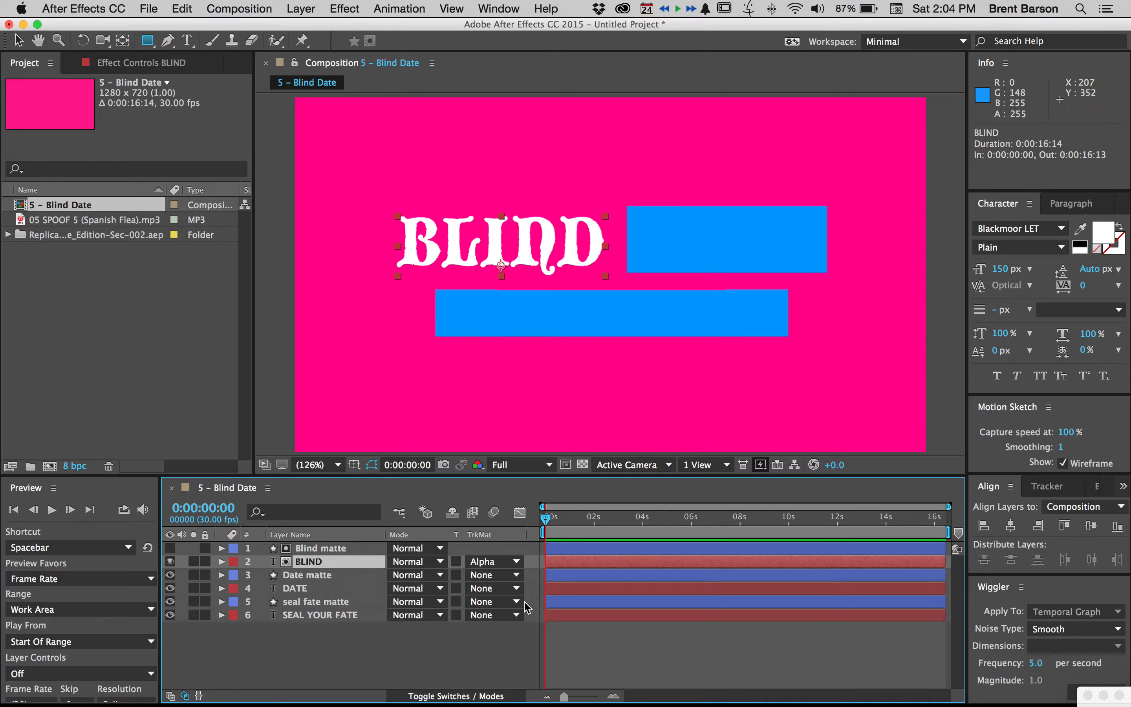
left_click(460, 647)
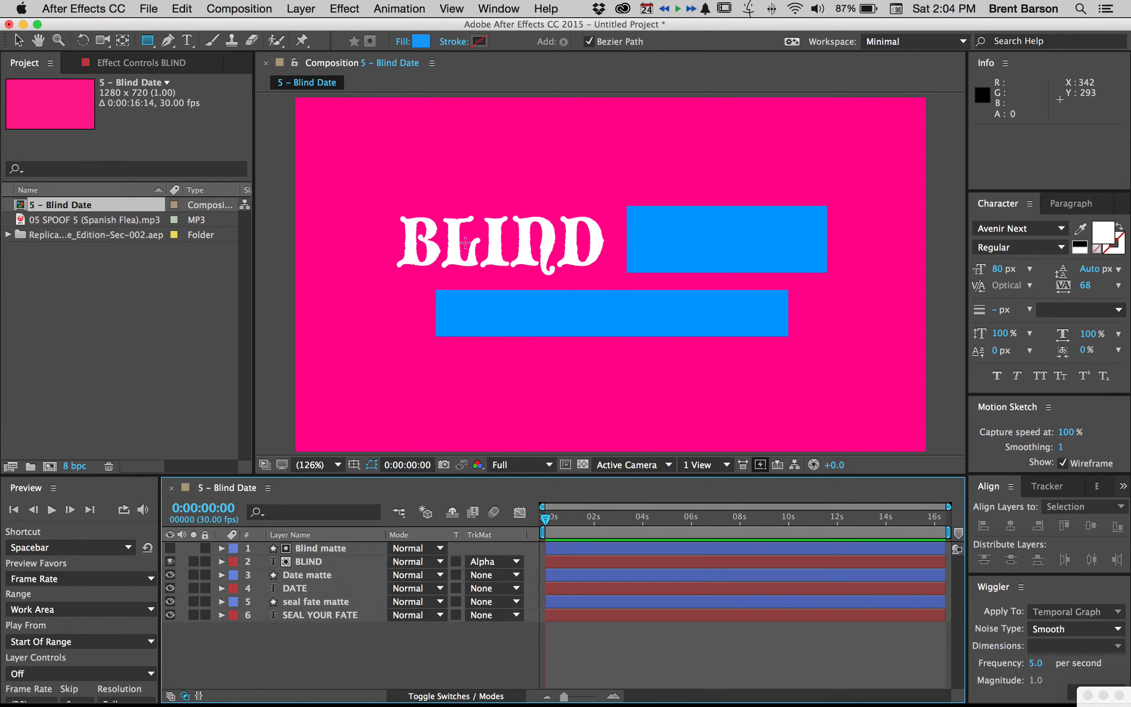
Try shifting the BLIND text and its Blind matte separately to test the matte, and undo both moves
key("v")
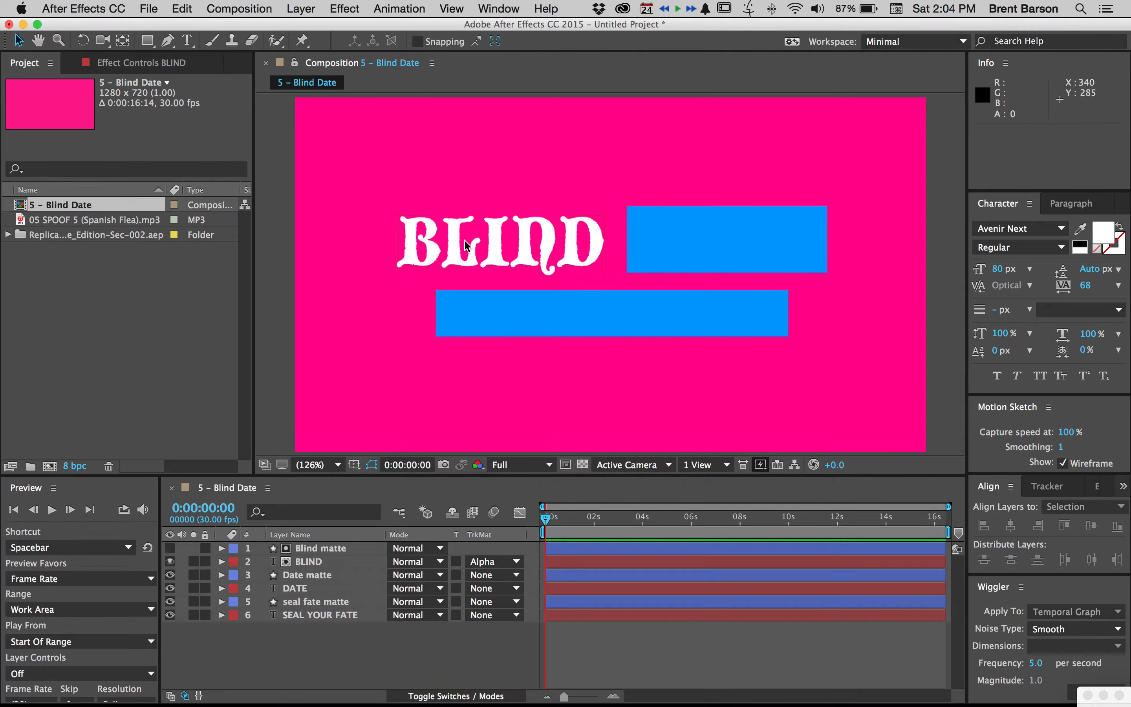
left_click(314, 564)
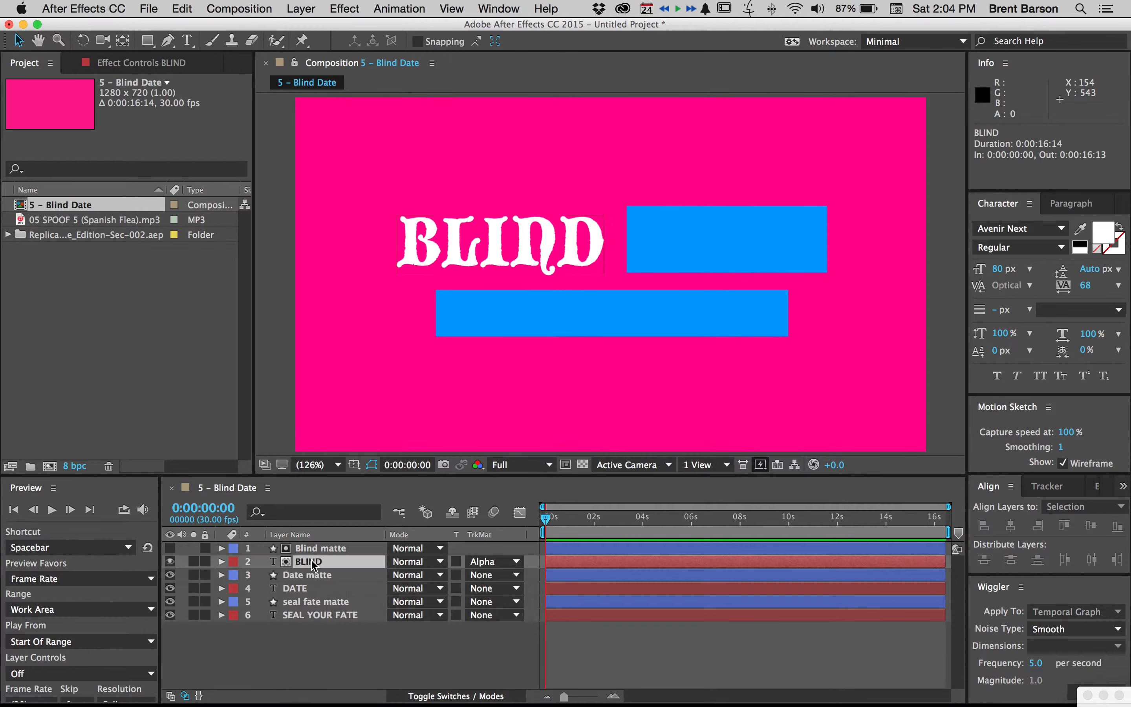
mouse_move(486, 253)
left_mouse_down()
mouse_move(472, 236)
mouse_move(524, 236)
mouse_move(555, 265)
mouse_move(514, 285)
mouse_move(495, 267)
mouse_move(523, 243)
mouse_move(554, 256)
mouse_move(492, 289)
mouse_move(420, 262)
mouse_move(528, 262)
mouse_move(526, 270)
mouse_move(500, 254)
left_mouse_up()
key("ctrl+z")
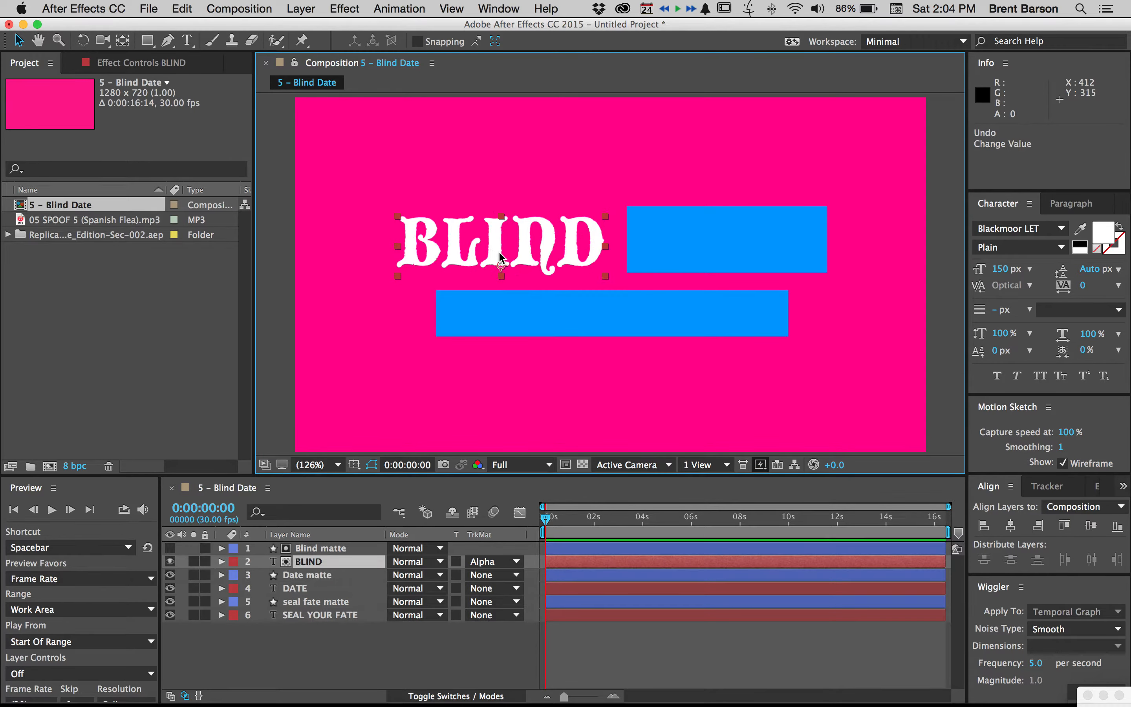
left_click(311, 546)
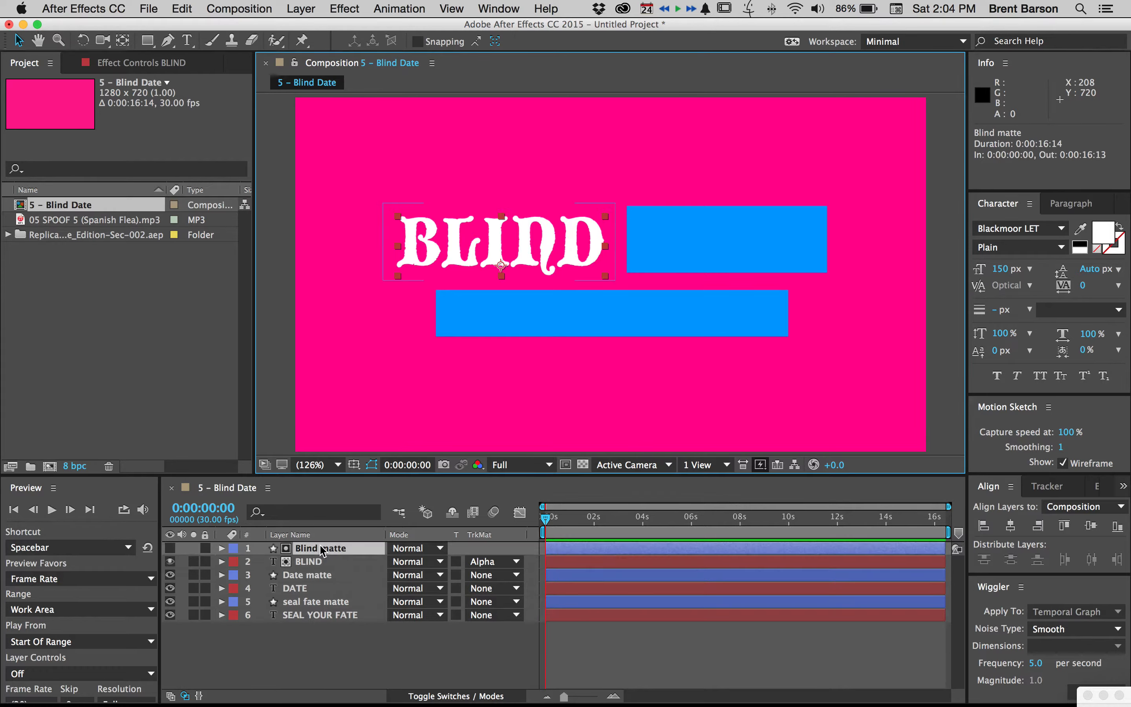
left_click_drag(463, 275, 472, 240)
key("super+z")
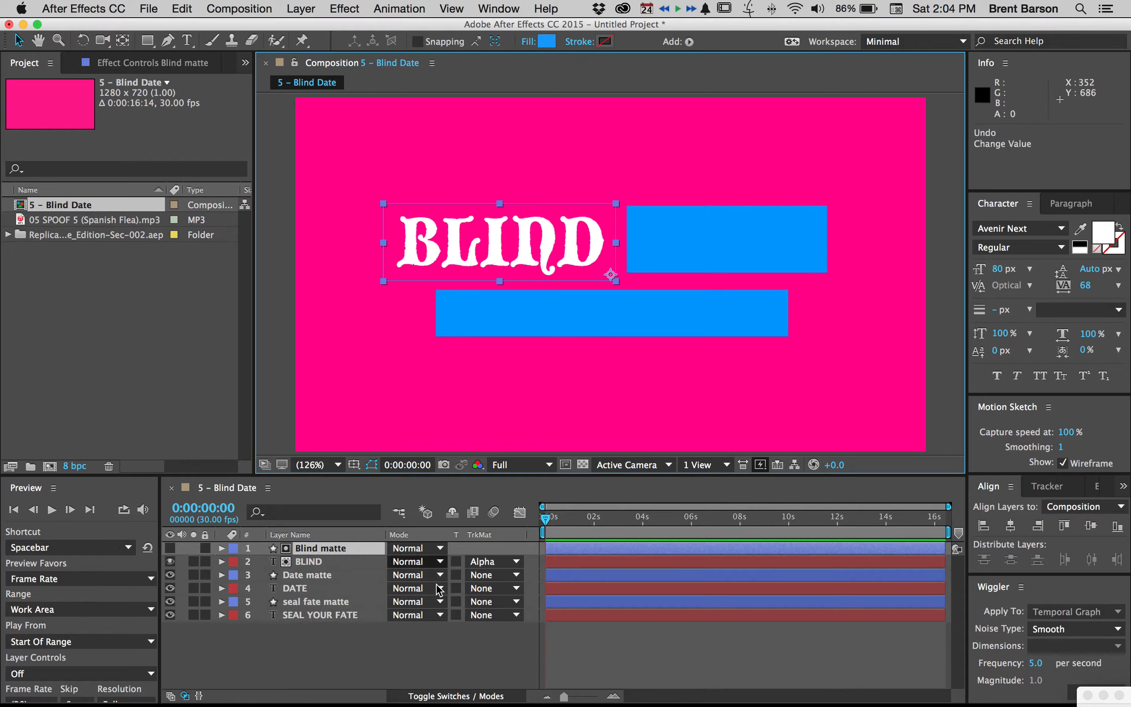
left_click(457, 650)
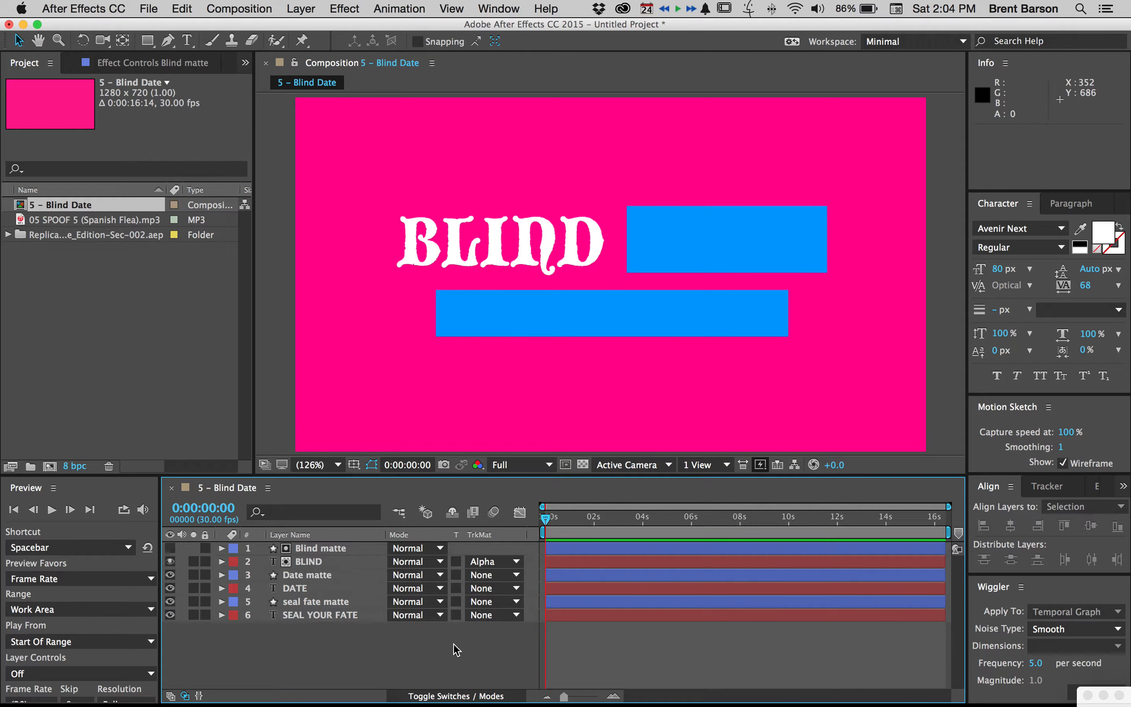
Set the DATE text's track matte to Alpha Matte "Date matte" and deselect the layer
left_click(299, 590)
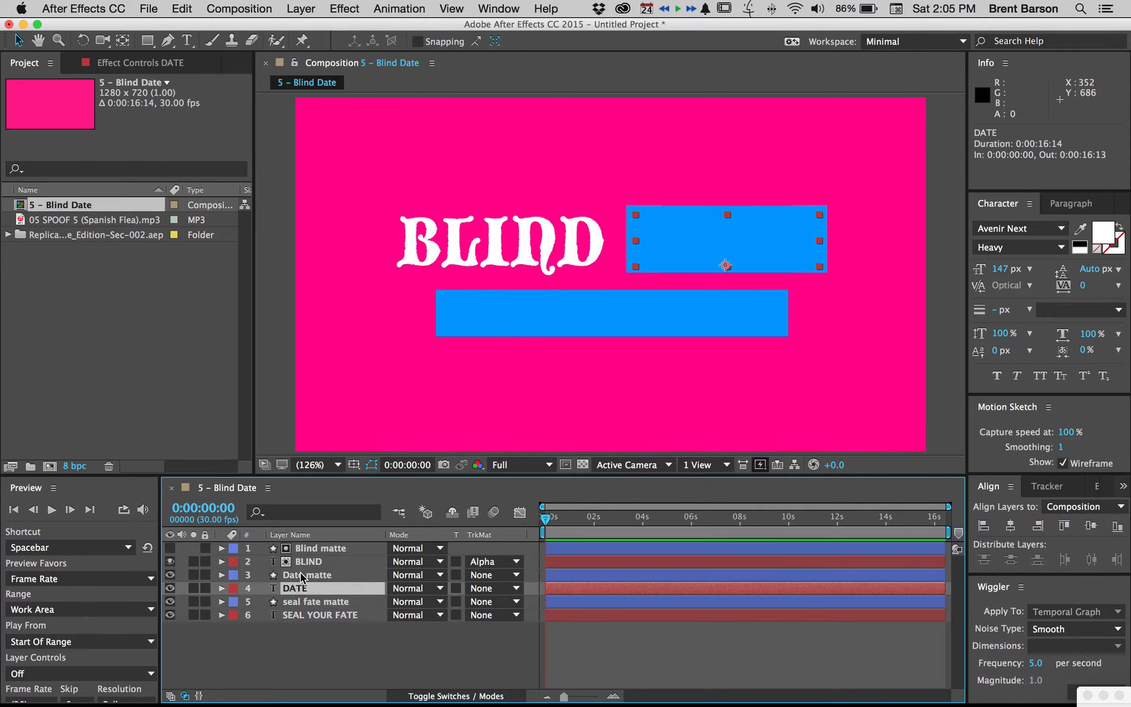
left_click(489, 590)
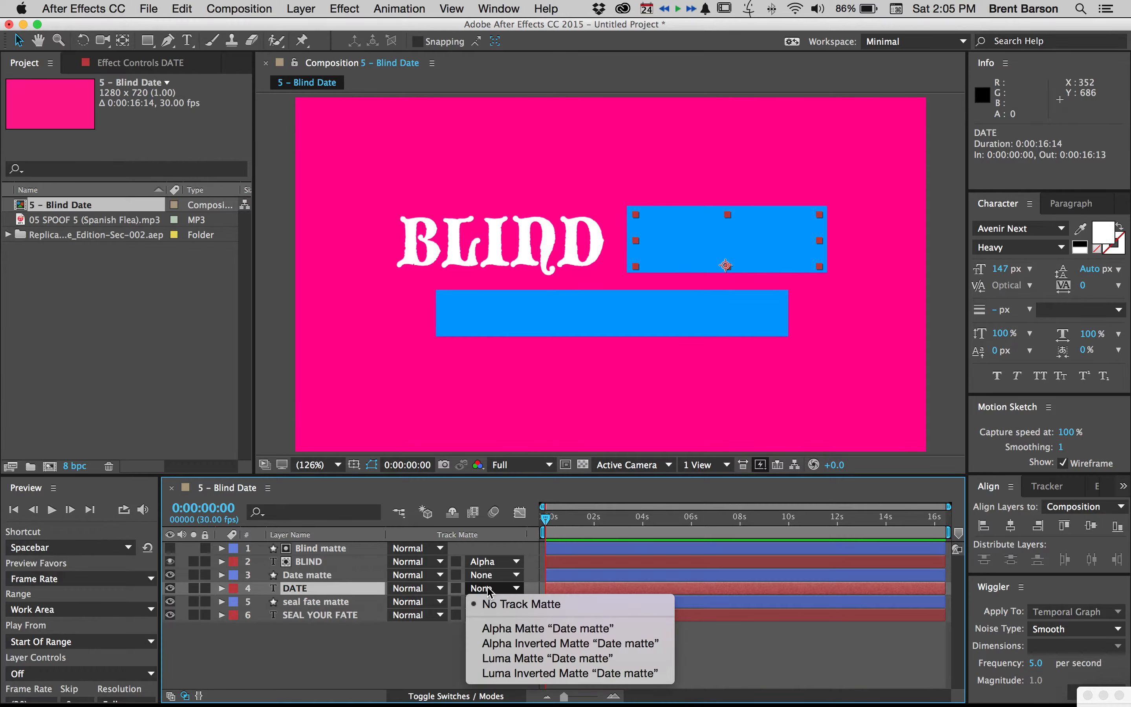
left_click(500, 634)
left_click(379, 651)
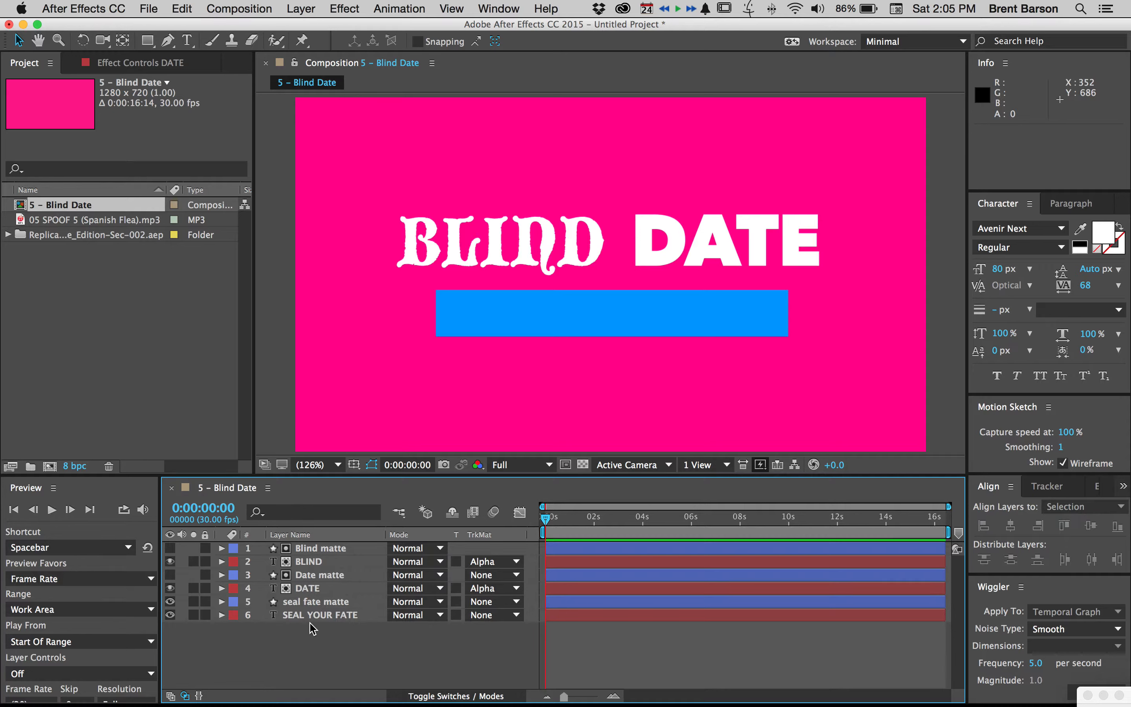
Set the SEAL YOUR FATE text's track matte to Alpha Matte "seal fate matte" and deselect the layer
left_click(316, 616)
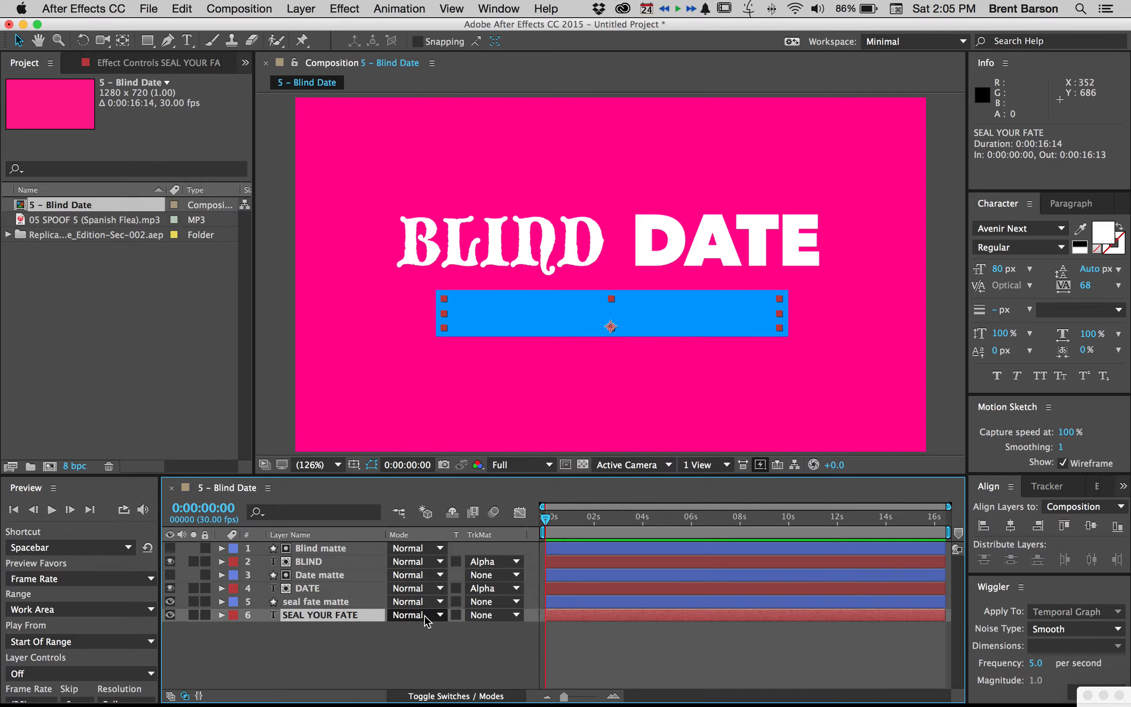
left_click(494, 615)
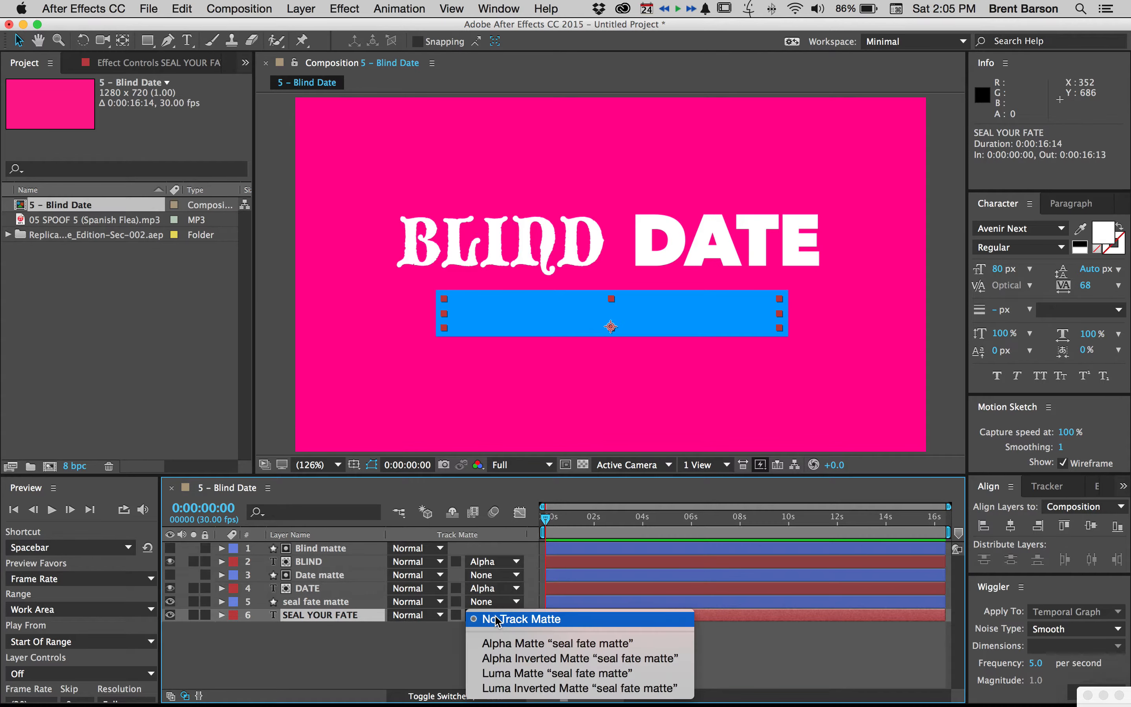
left_click(502, 642)
left_click(422, 657)
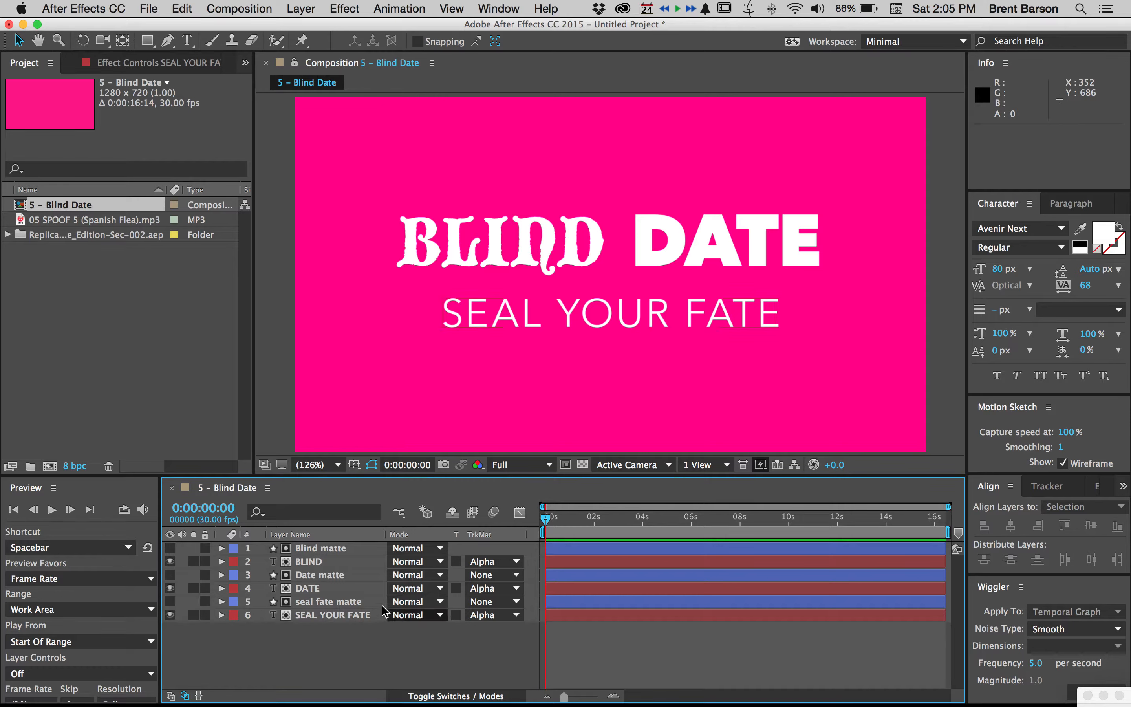
Keyframe the BLIND text's Position at the composition start and again at about half a second, keeping its resting place
left_click(310, 561)
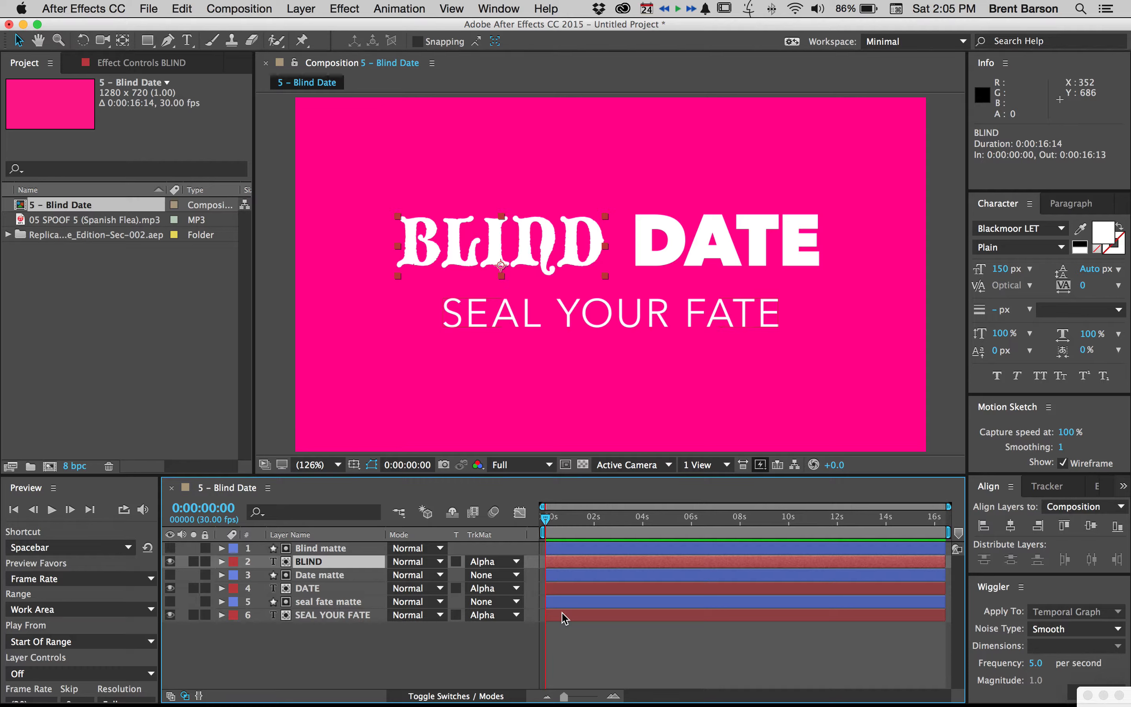
key("alt+shift+p")
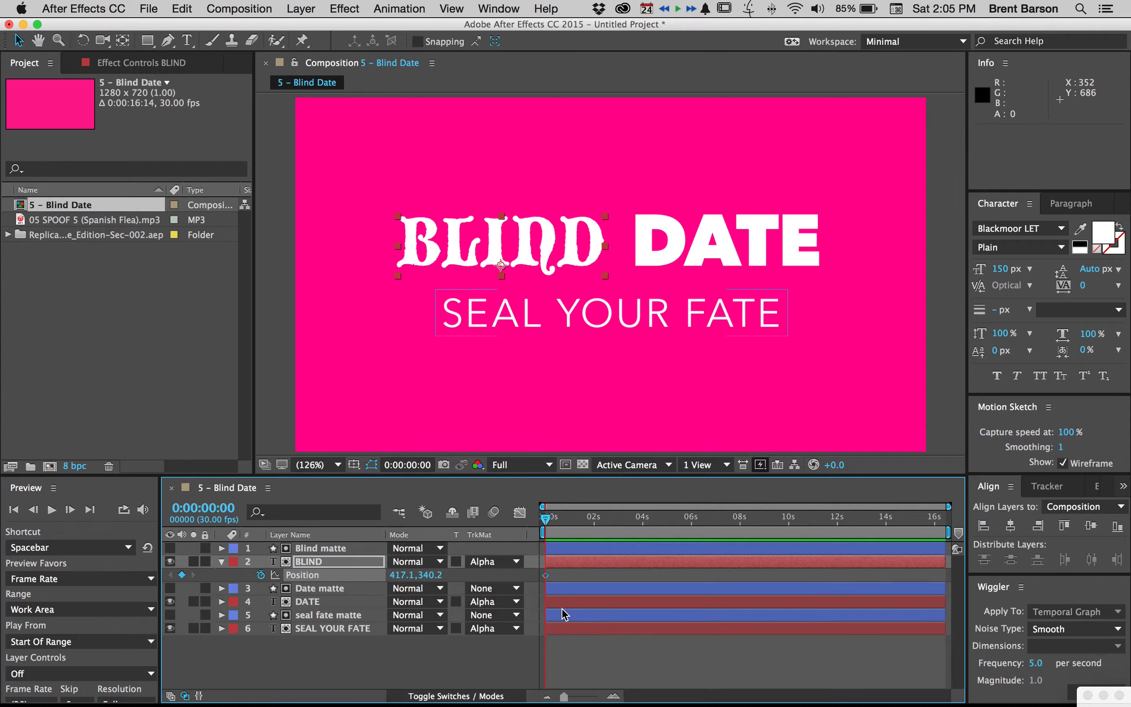
key("equal")
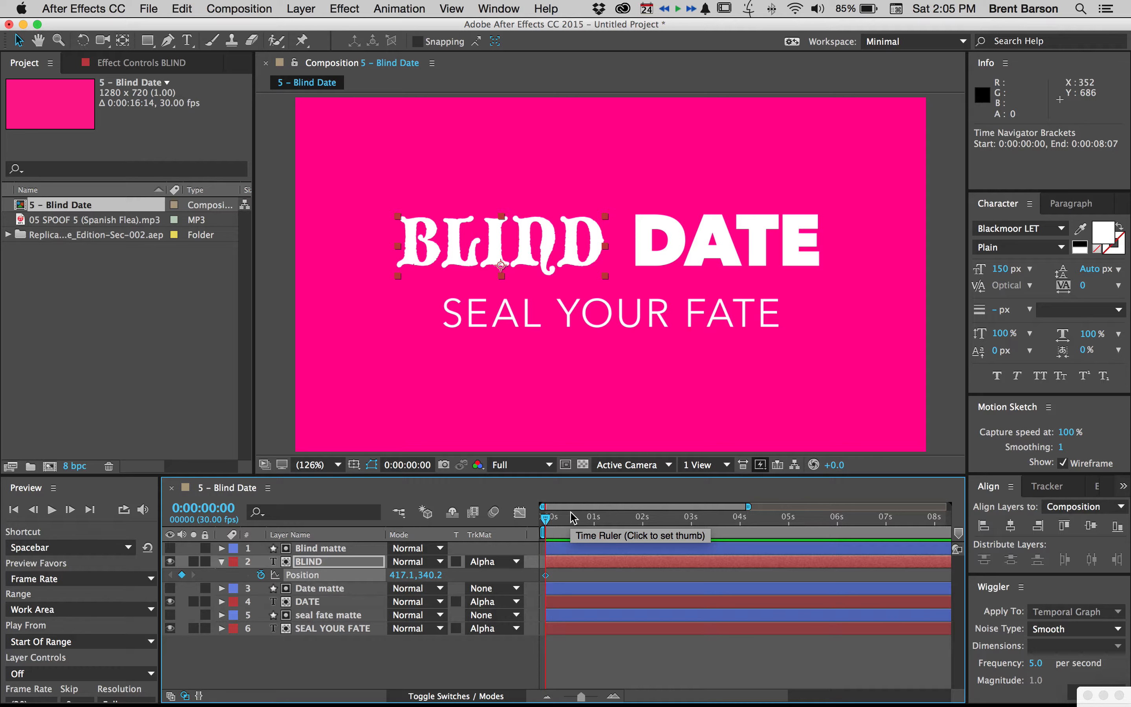
key("shift+Page_Down")
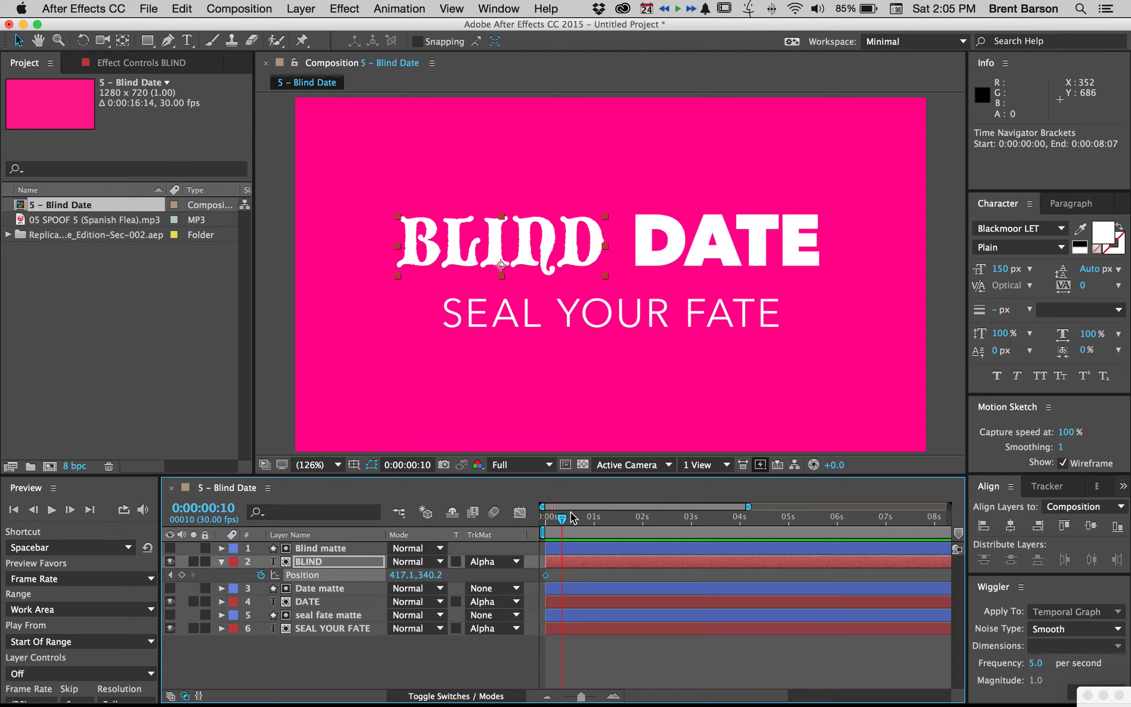
key("Page_Down")
key("Page_Down")
key("Page_Down")
key("Page_Down")
key("Page_Down")
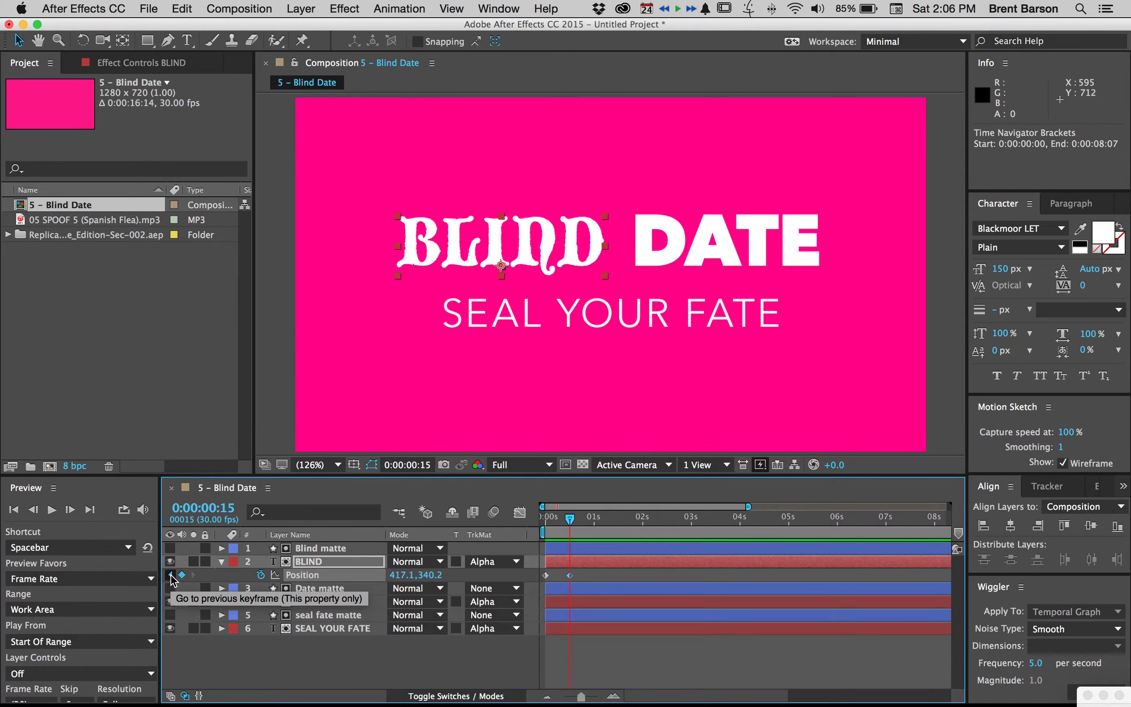
left_click(170, 575)
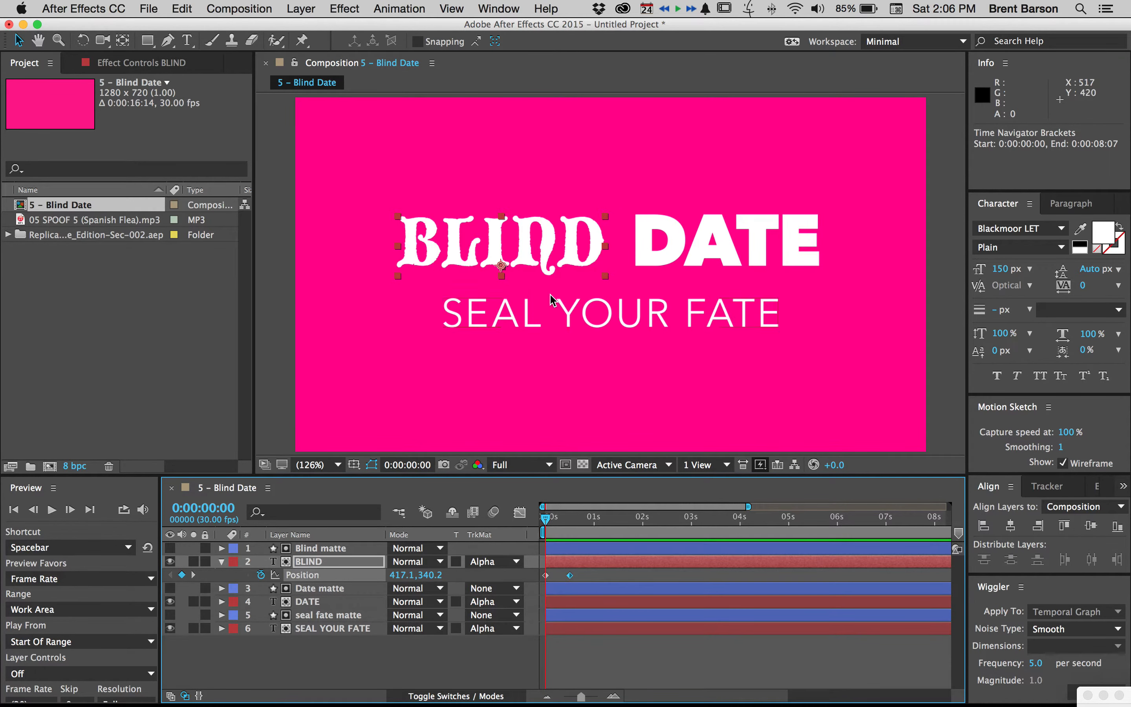
At the first keyframe, slide BLIND horizontally left out of its matte to Position -81.5, 340.2, and scrub through the reveal
left_click_drag(548, 240, 304, 246)
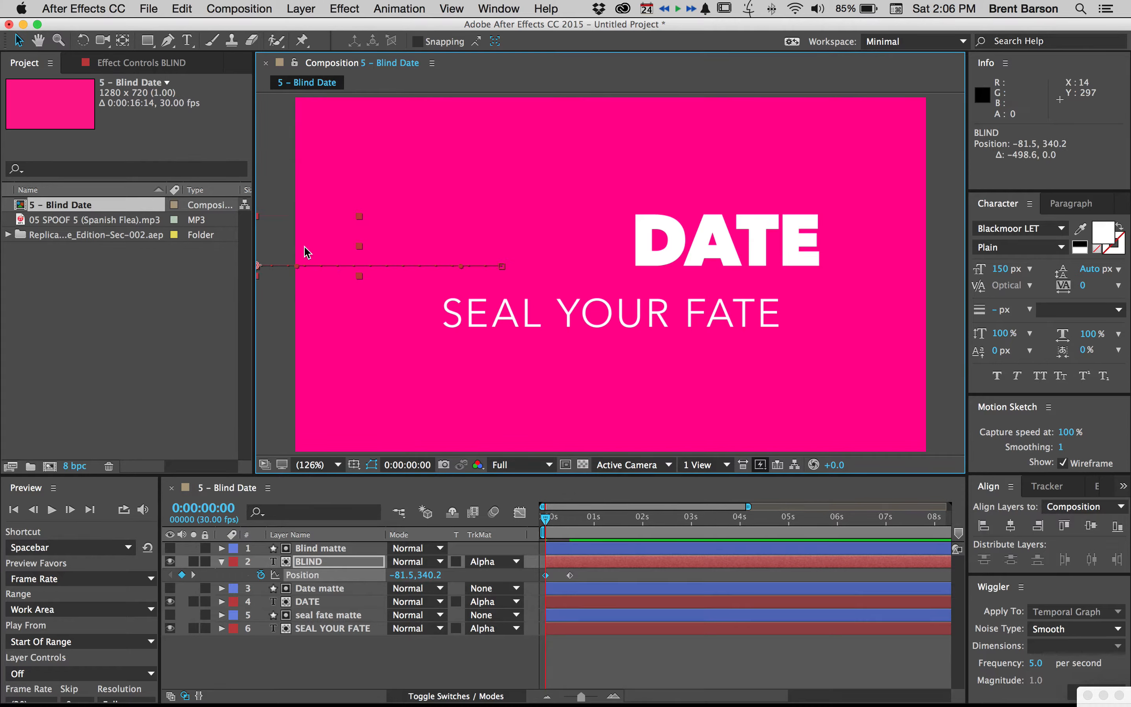
left_click(548, 518)
left_click_drag(548, 519, 584, 518)
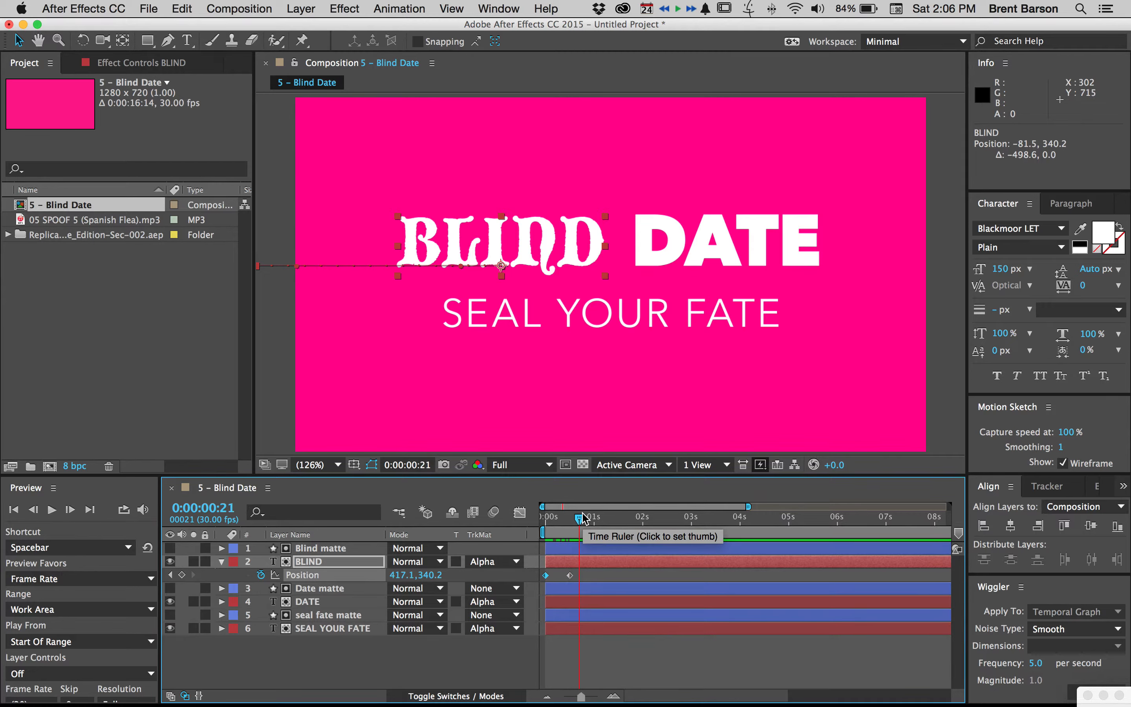
left_click(617, 656)
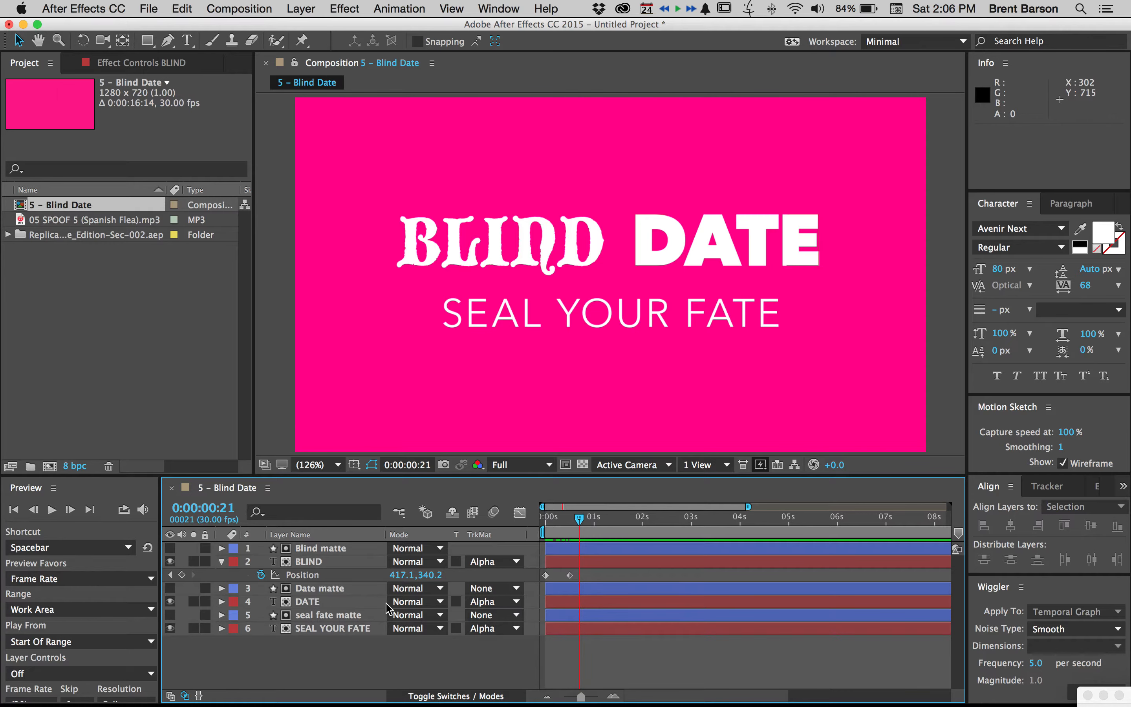
Switch to QuickTime Player 7, play the reference movie 5-Blind-date.mov from its start, and return to After Effects
key("super+Tab")
left_click(465, 362)
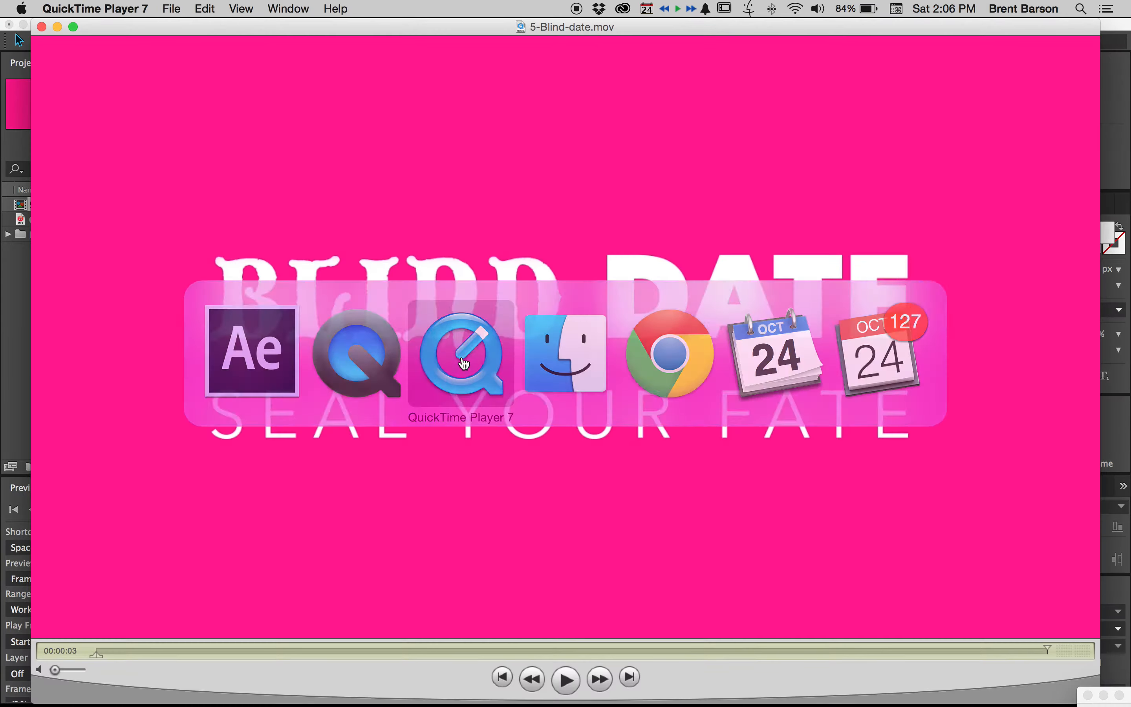
left_click(501, 677)
key("space")
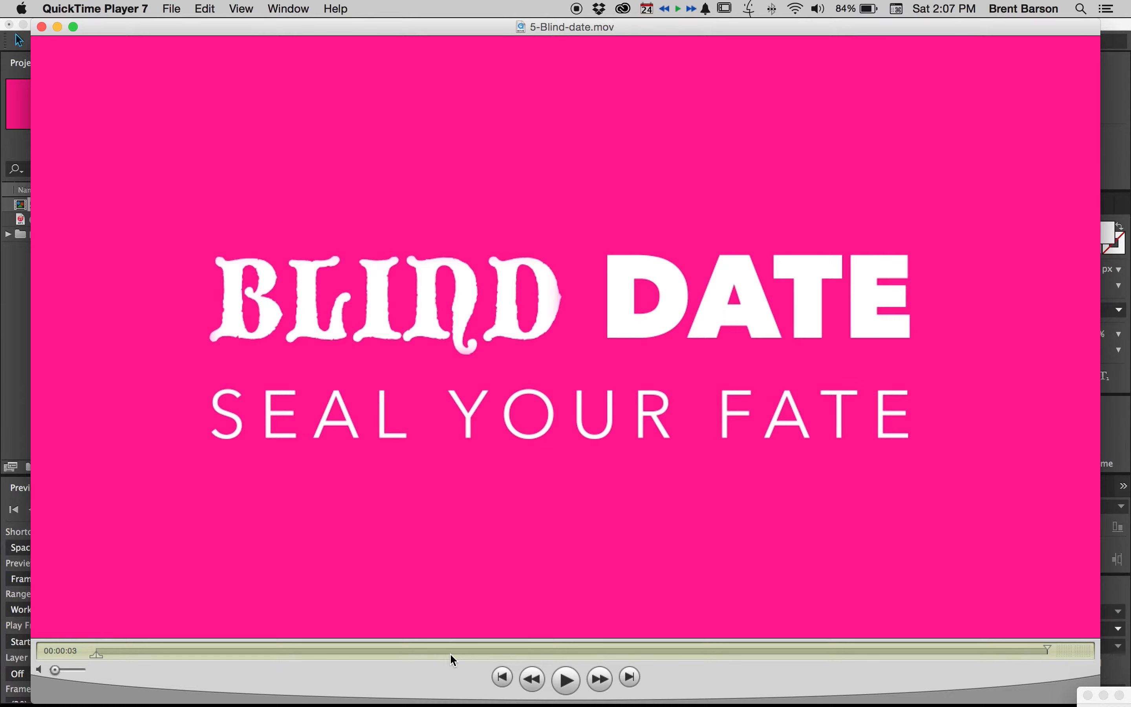
key("super+Tab")
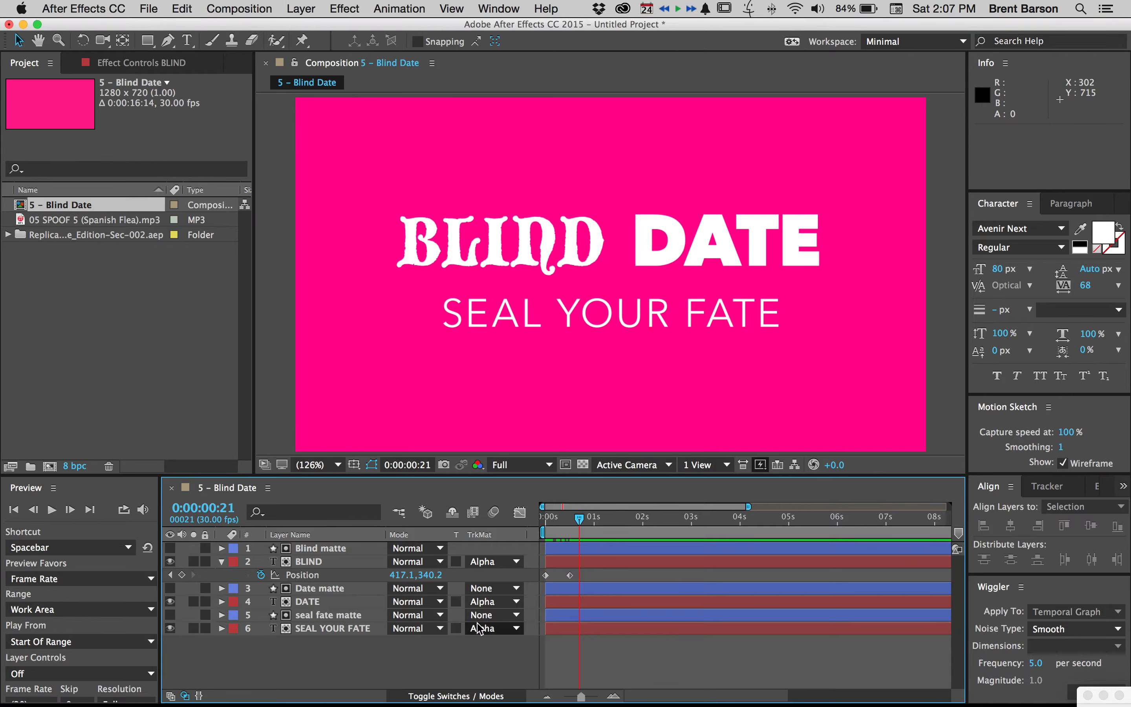
Return to the composition start and add an Opacity text animator to the DATE layer
left_click(308, 602)
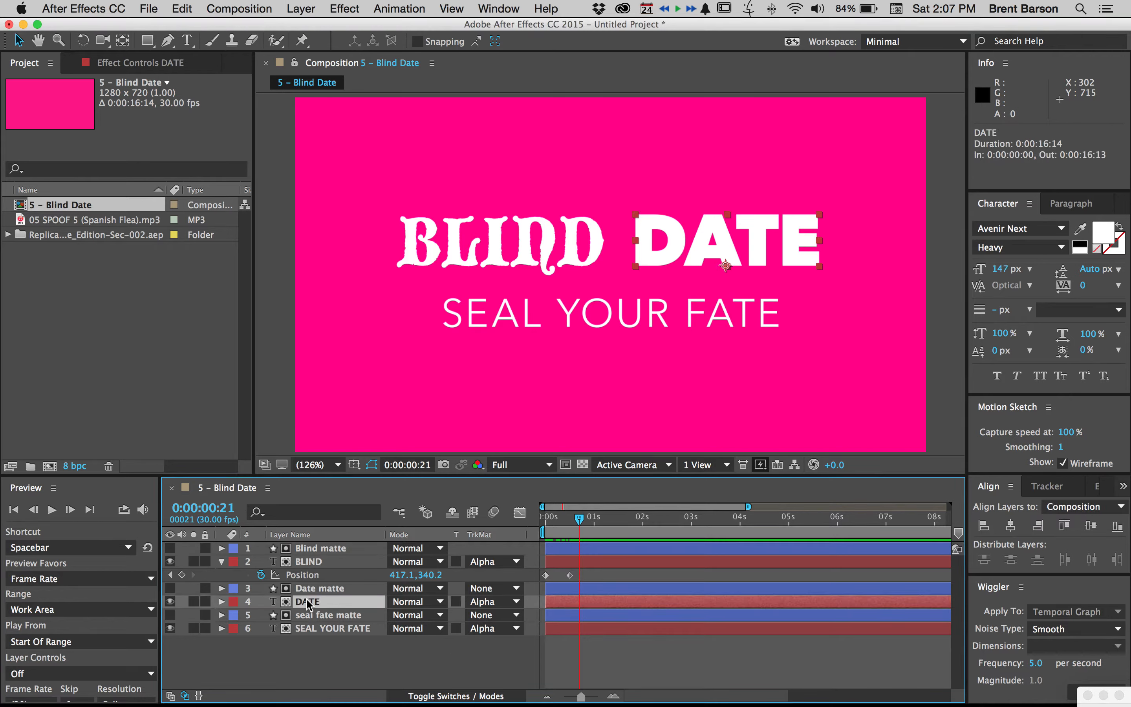
key("Home")
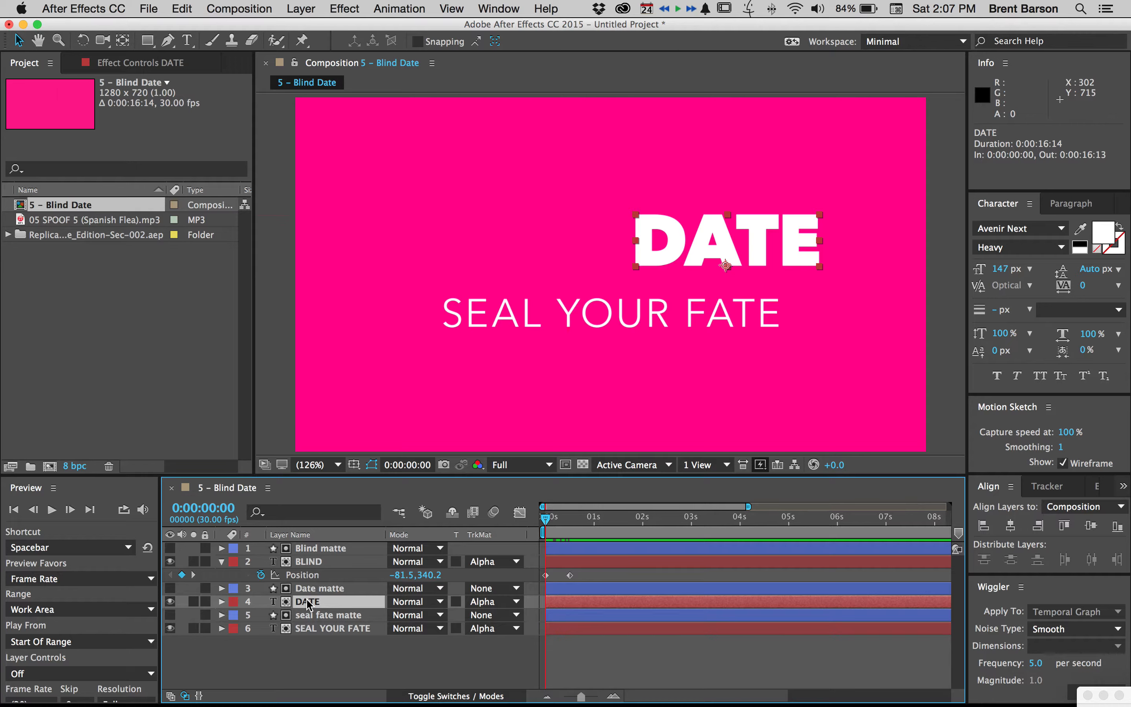
left_click(221, 601)
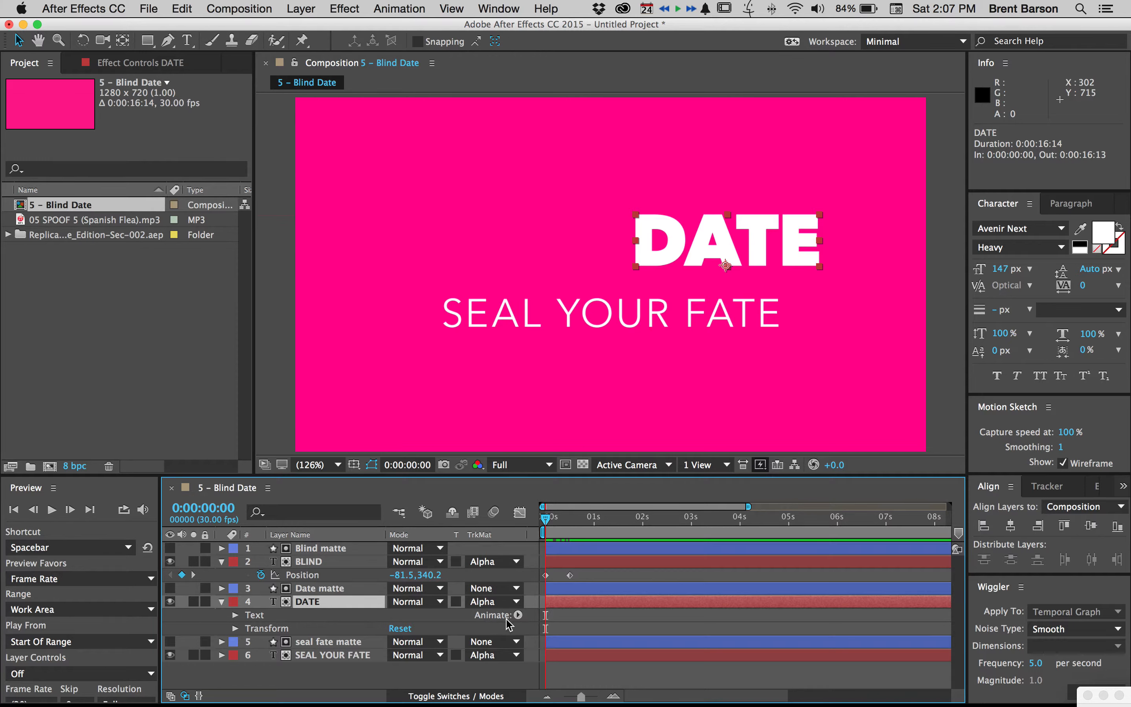
left_click(518, 615)
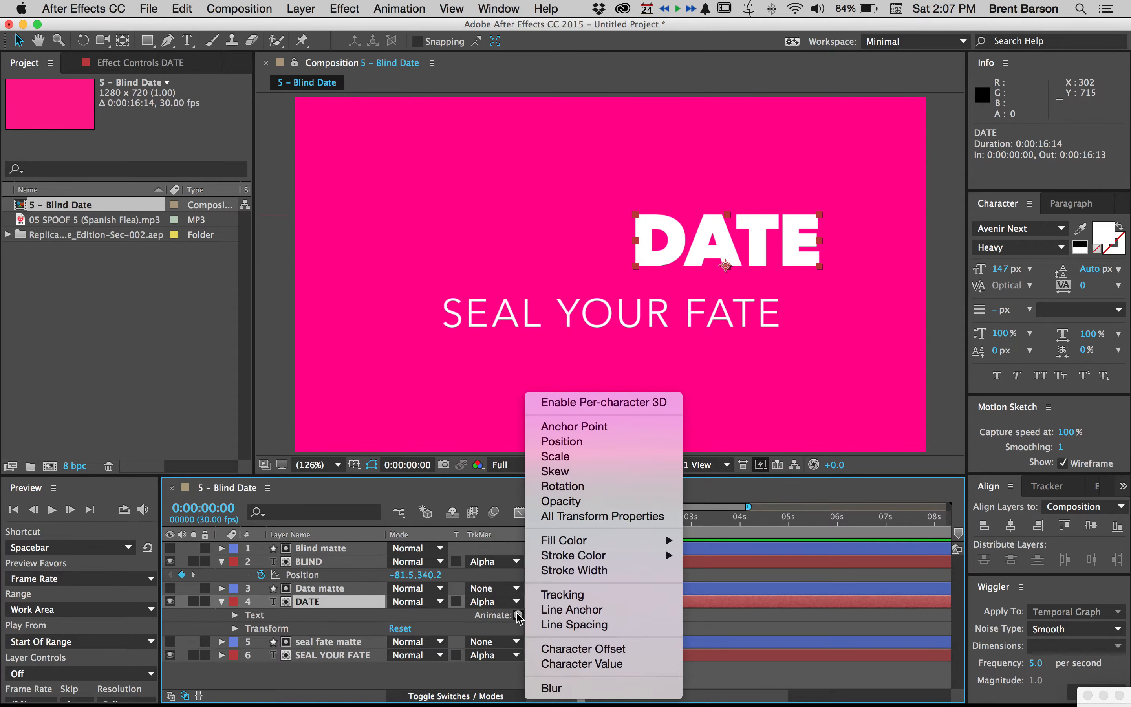
left_click(464, 618)
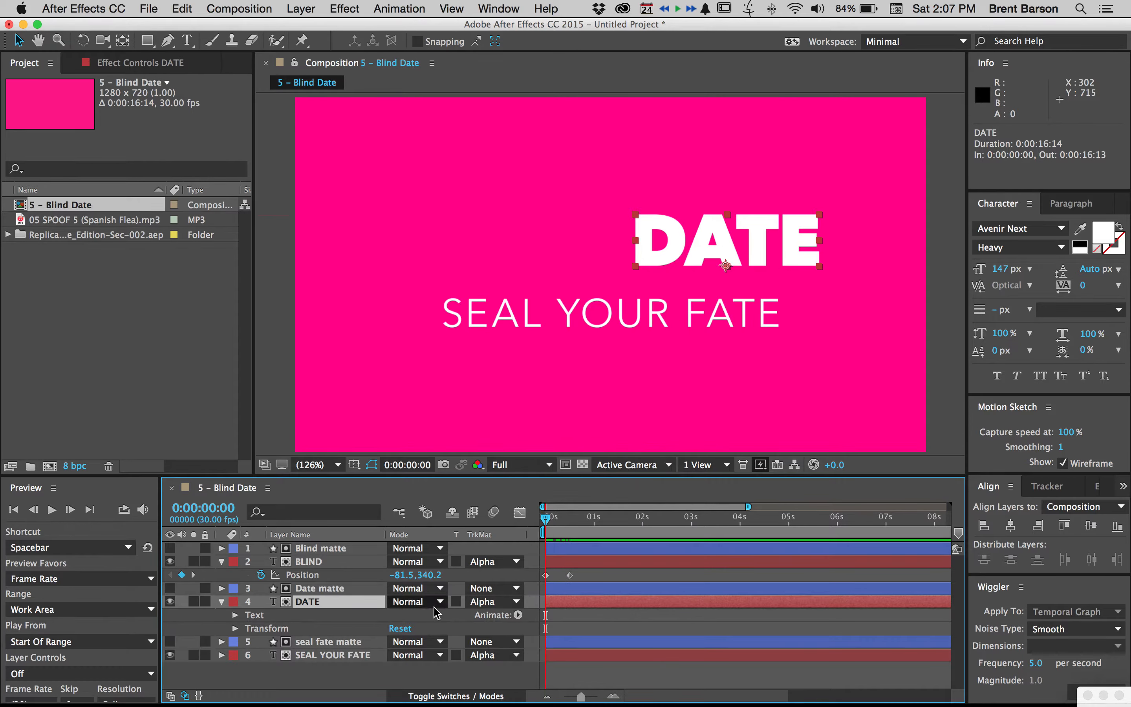
left_click(518, 615)
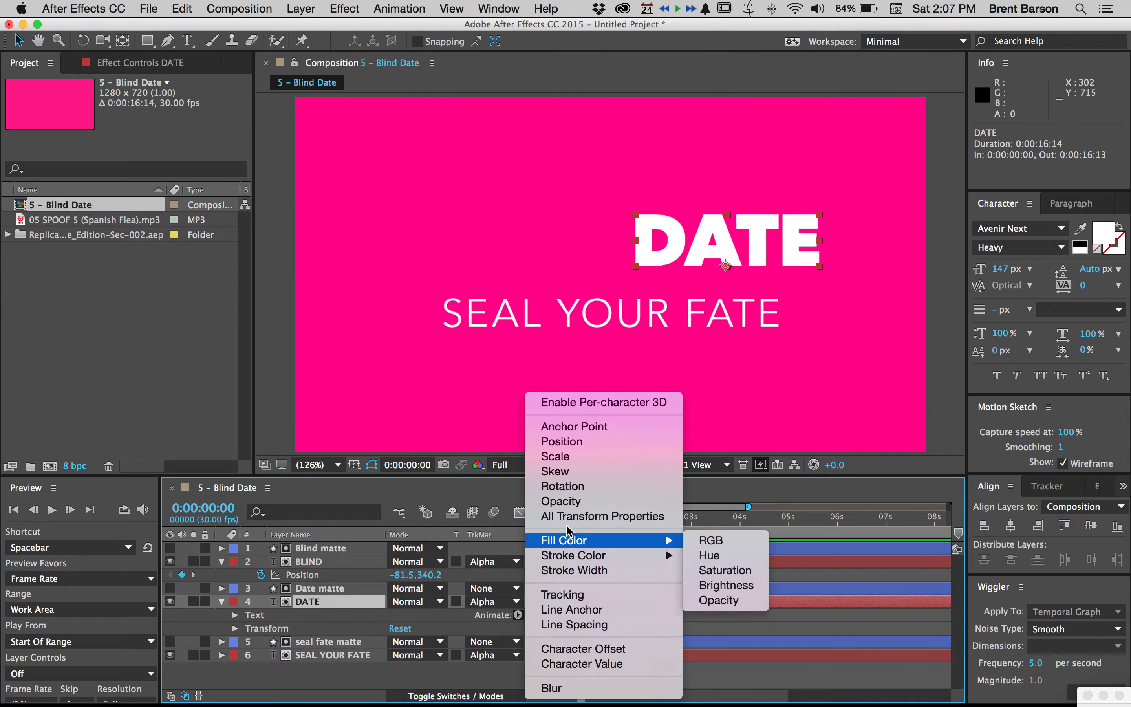
left_click(561, 501)
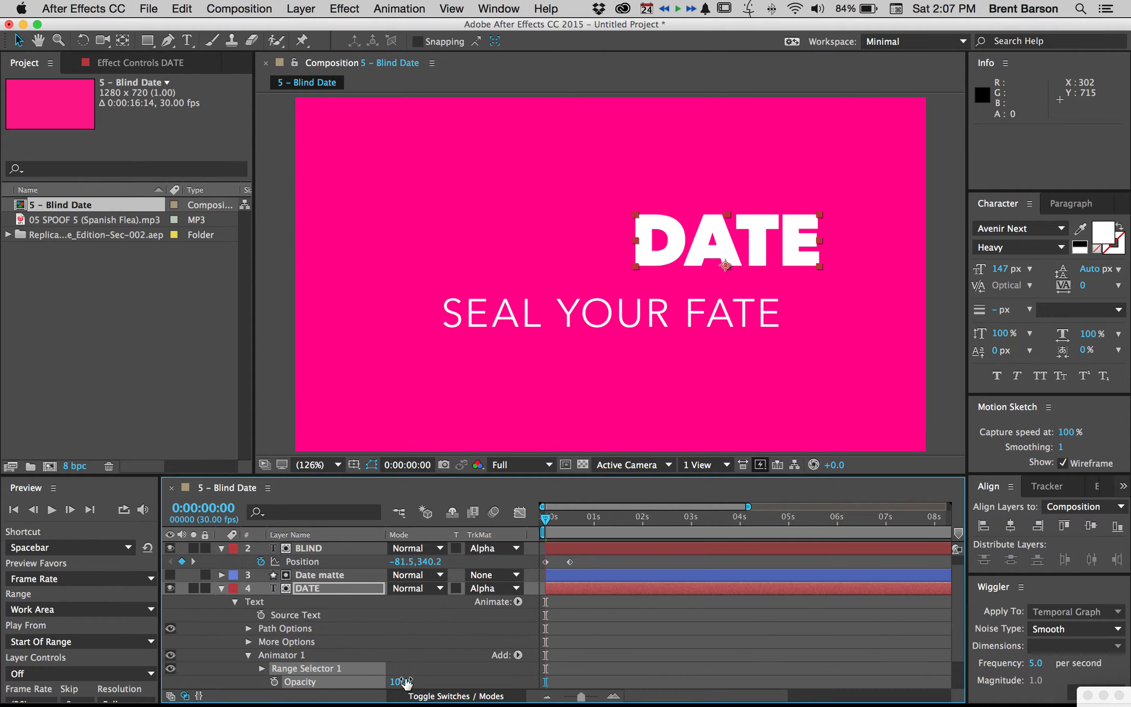
Set the DATE text animator's Opacity to 0% and expand its Range Selector 1
left_click(410, 651)
scroll(410, 651, "down", 2)
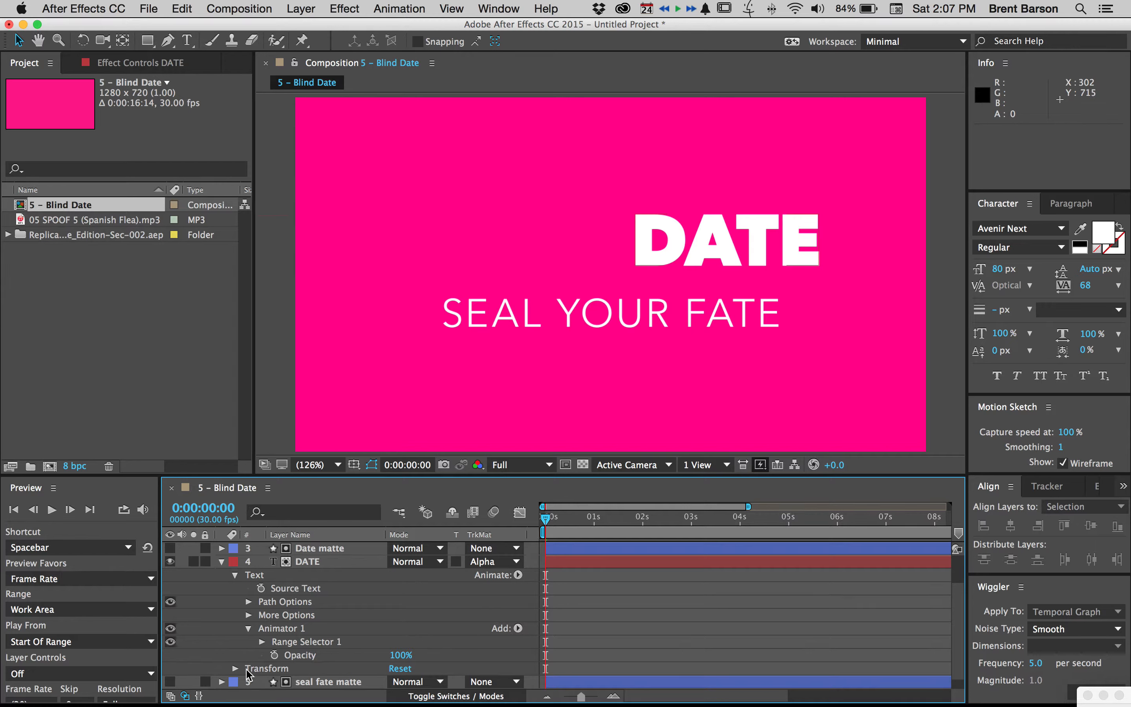
left_click(402, 655)
type("0")
key("Return")
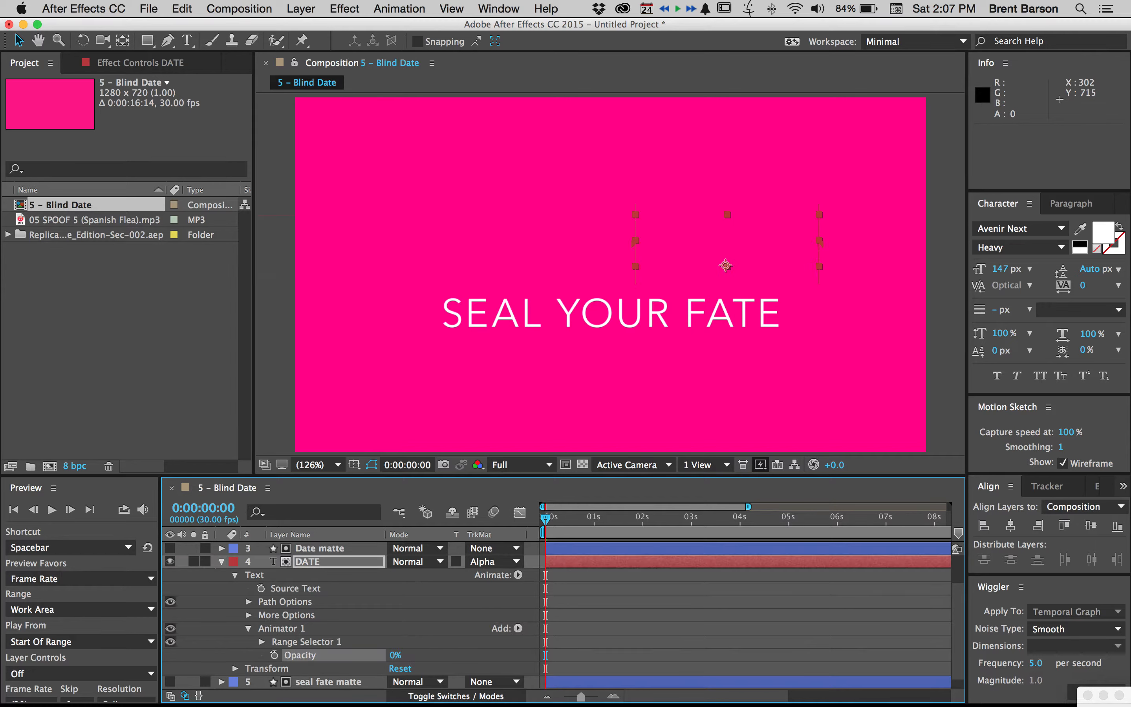
left_click(262, 642)
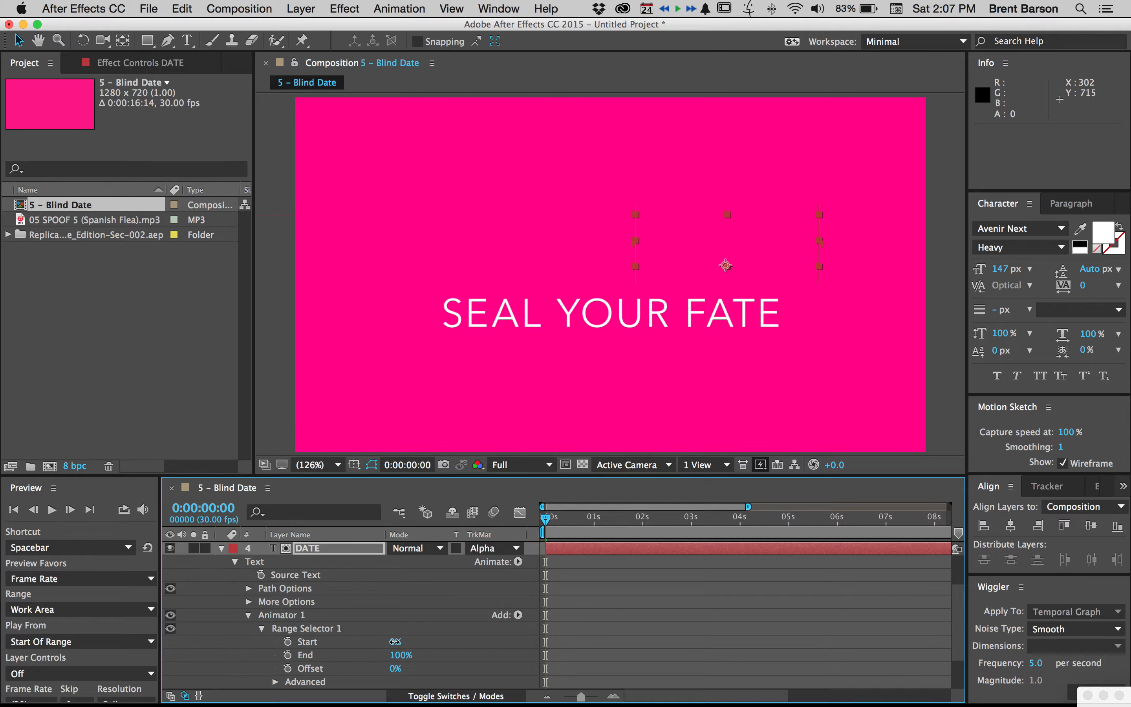
Try out the Start and End values of DATE's range selector, restoring them to 0% and 100%
mouse_move(395, 641)
left_mouse_down()
mouse_move(495, 640)
mouse_move(374, 639)
mouse_move(460, 638)
mouse_move(383, 638)
left_mouse_up()
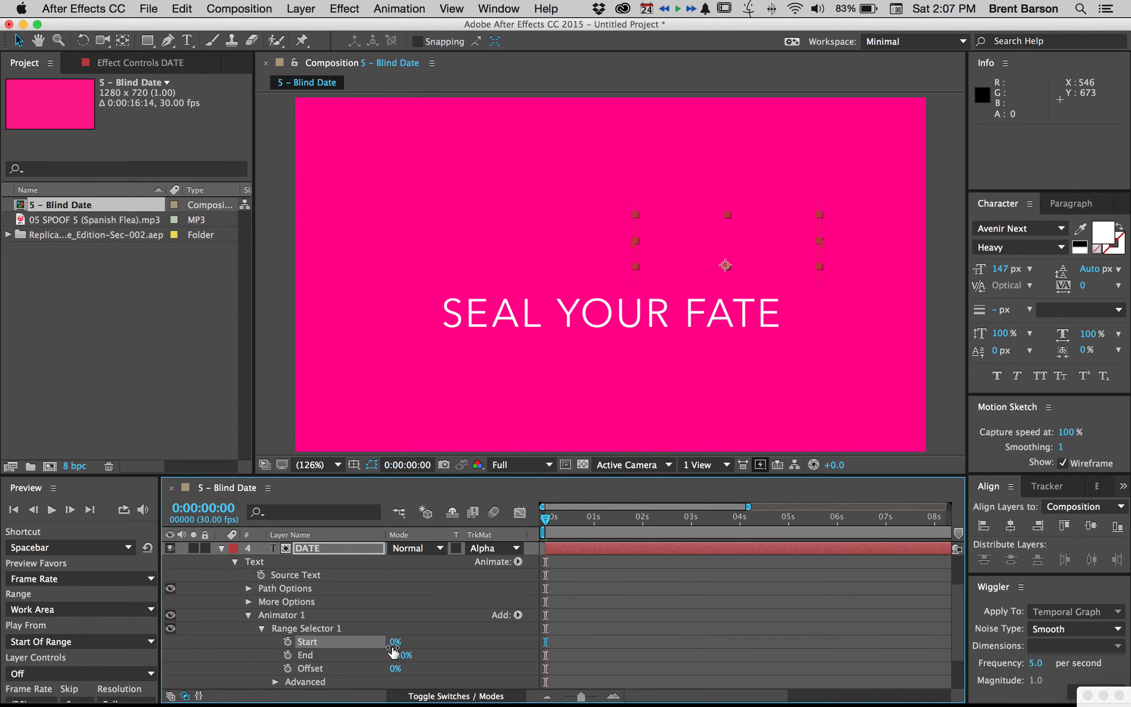
left_click_drag(395, 655, 419, 653)
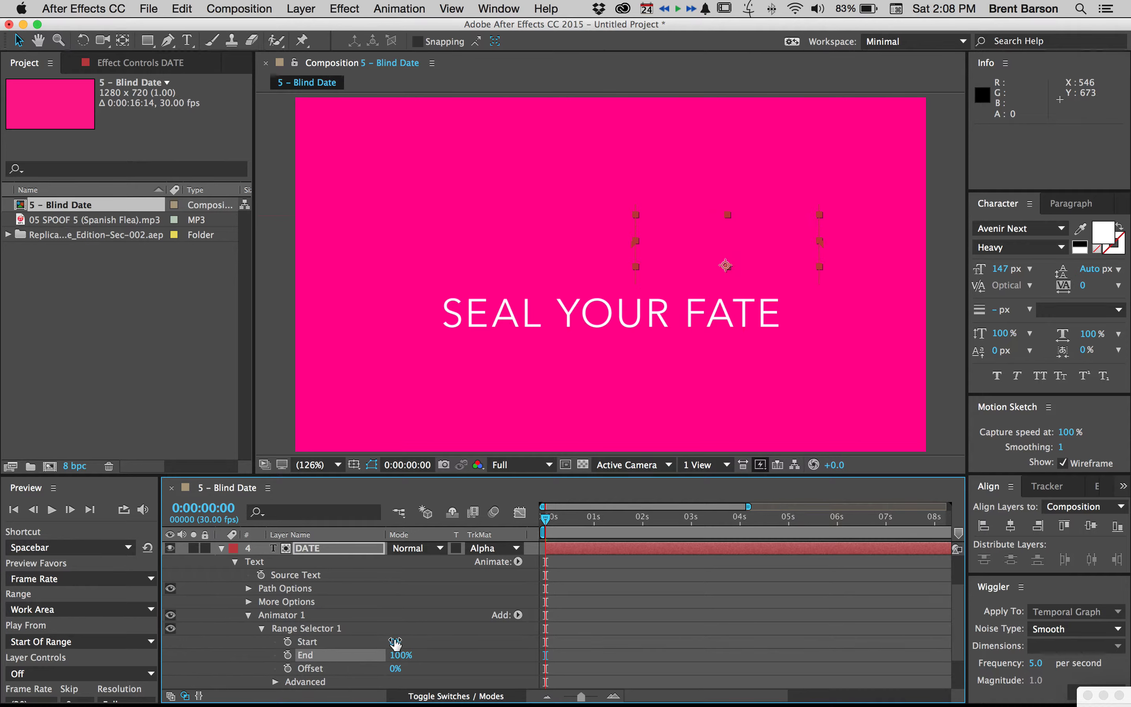
mouse_move(395, 644)
left_mouse_down()
mouse_move(456, 638)
mouse_move(373, 640)
left_mouse_up()
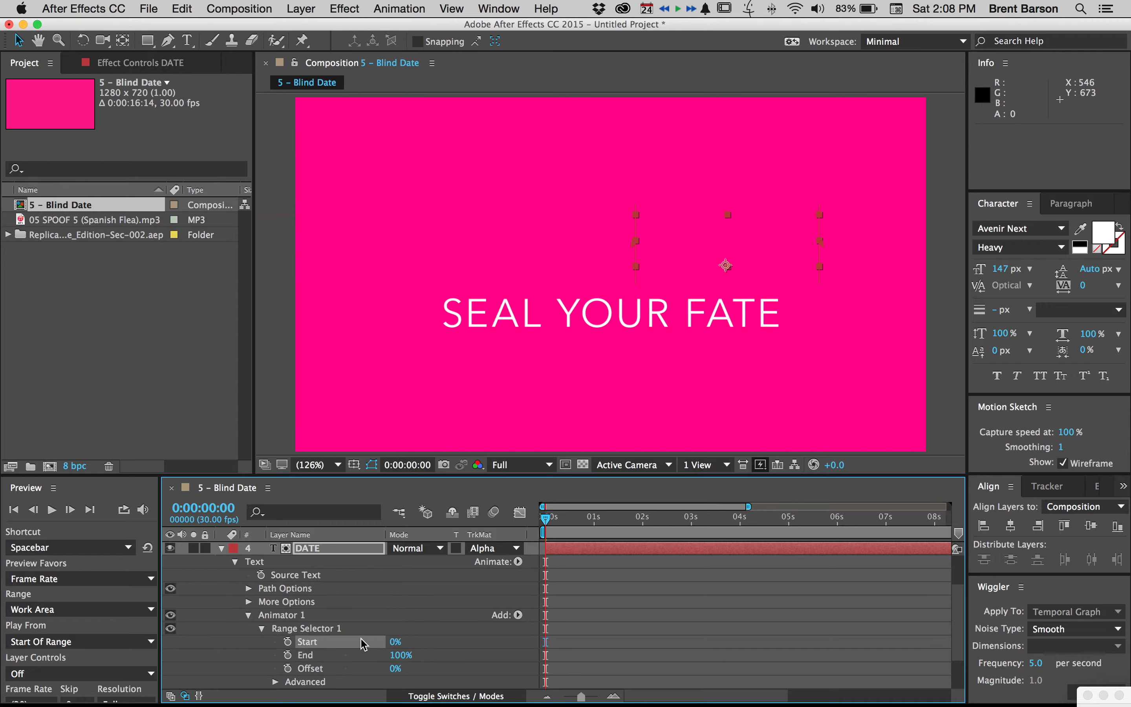
Keyframe the DATE range selector's Start from 0% at the composition start to 100% at 0:00:00:15, and scrub past the reveal
left_click(287, 642)
left_click(575, 518)
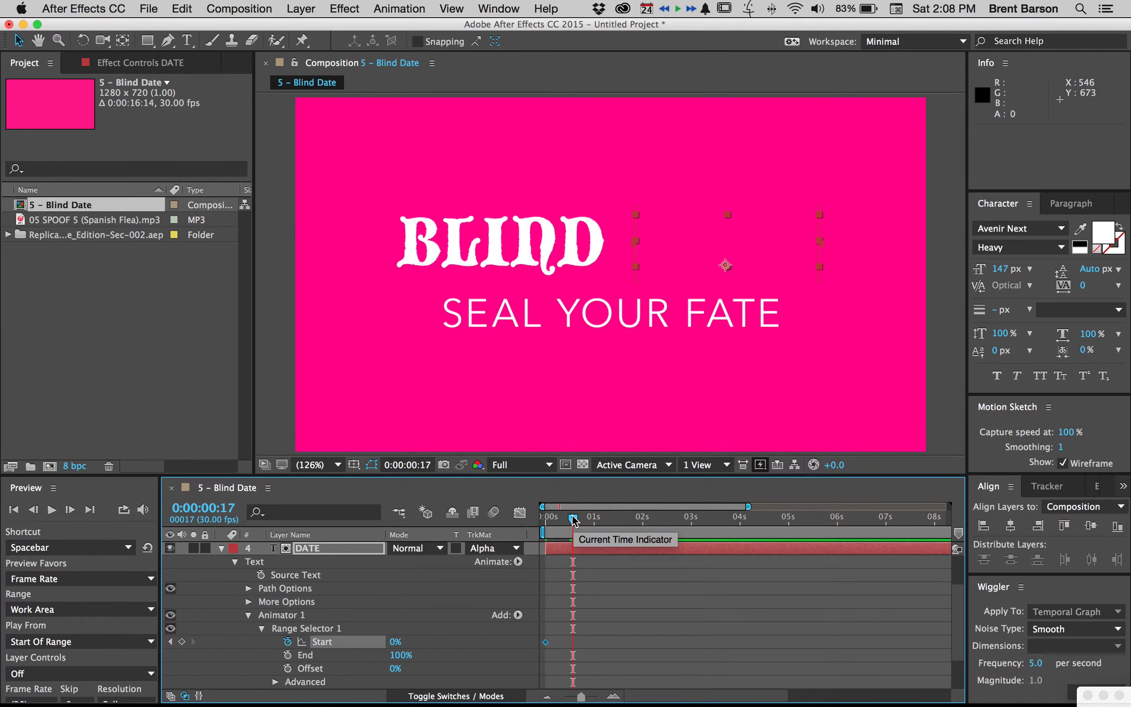
left_click_drag(574, 520, 571, 518)
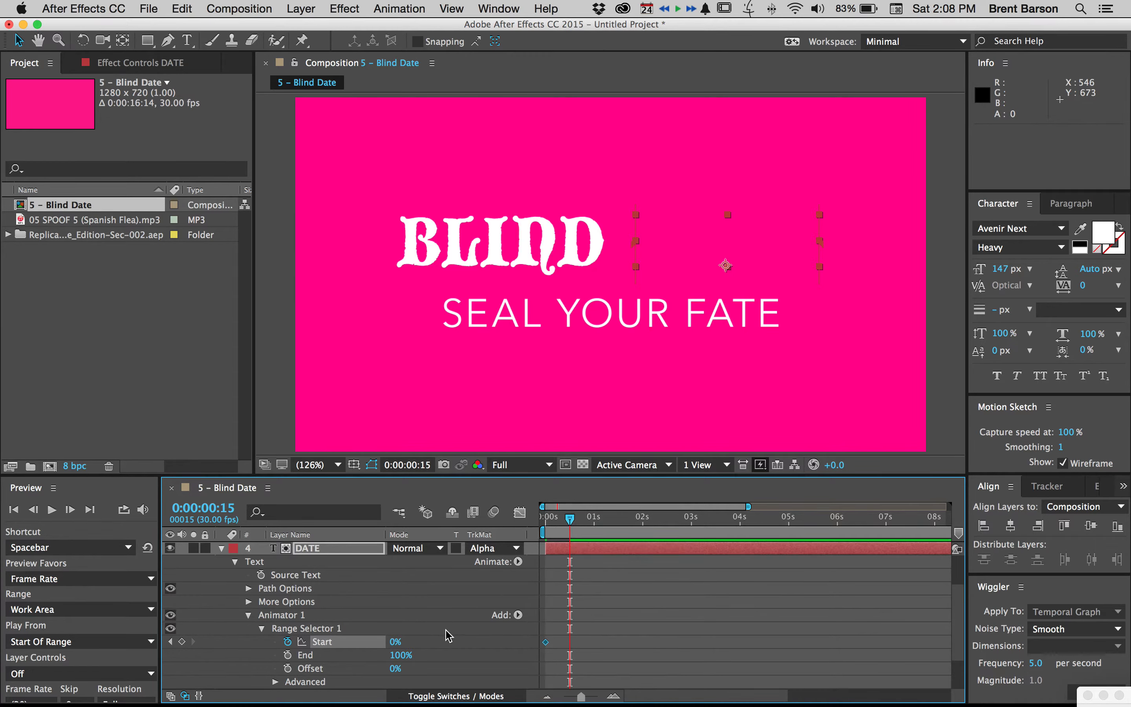
left_click_drag(396, 642, 638, 632)
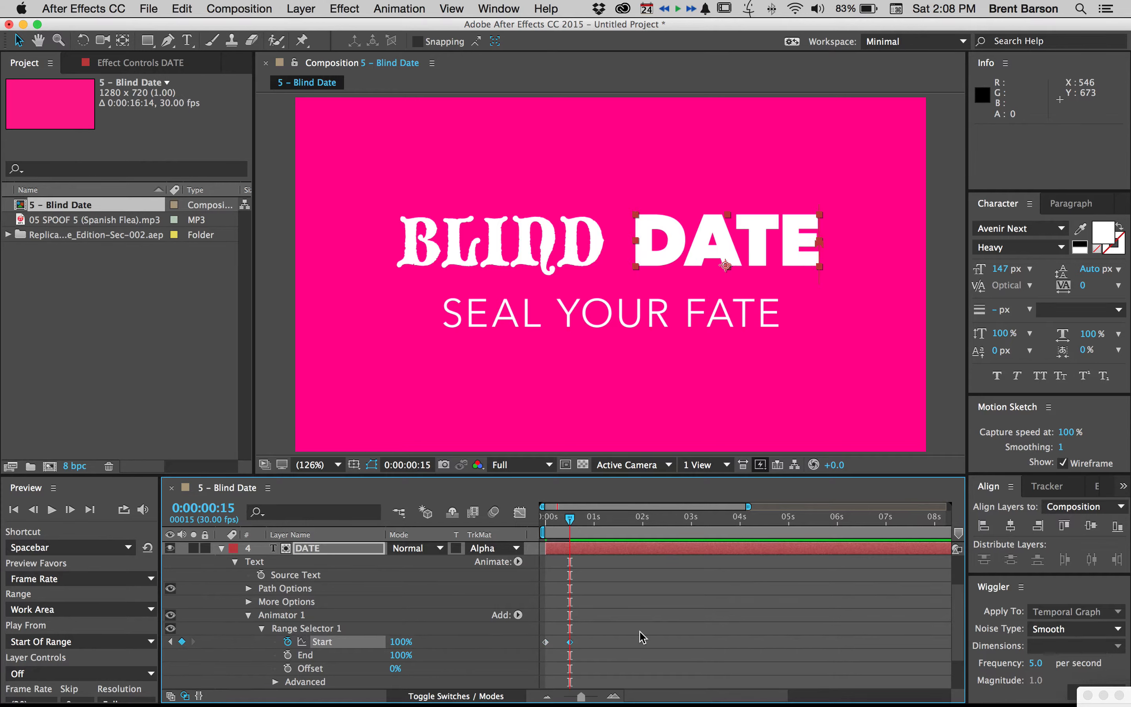
left_click_drag(569, 518, 600, 519)
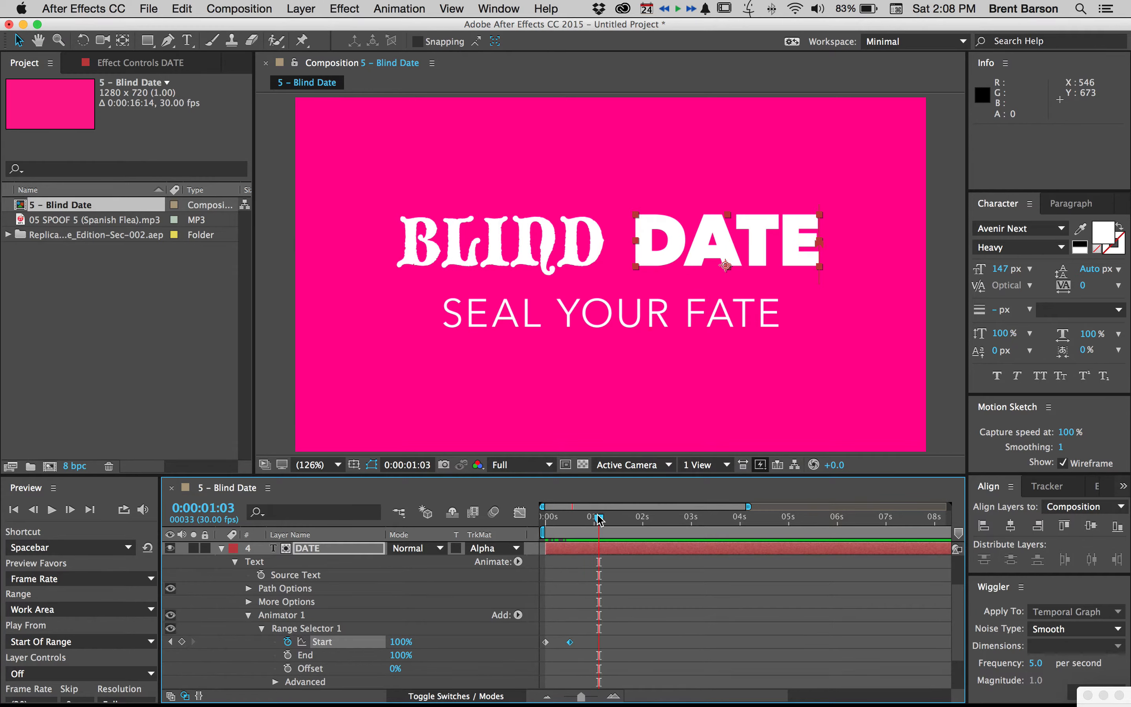
Set the DATE range selector's advanced Smoothness to 0% and collapse the advanced options
scroll(372, 606, "down", 3)
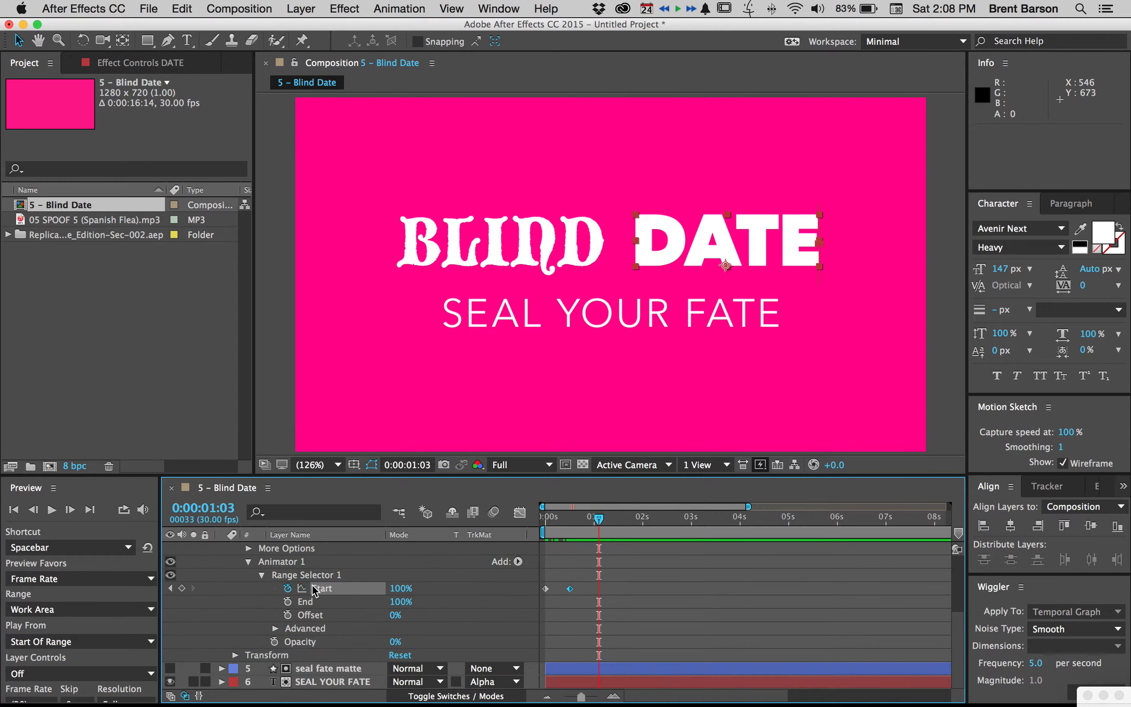
left_click(275, 628)
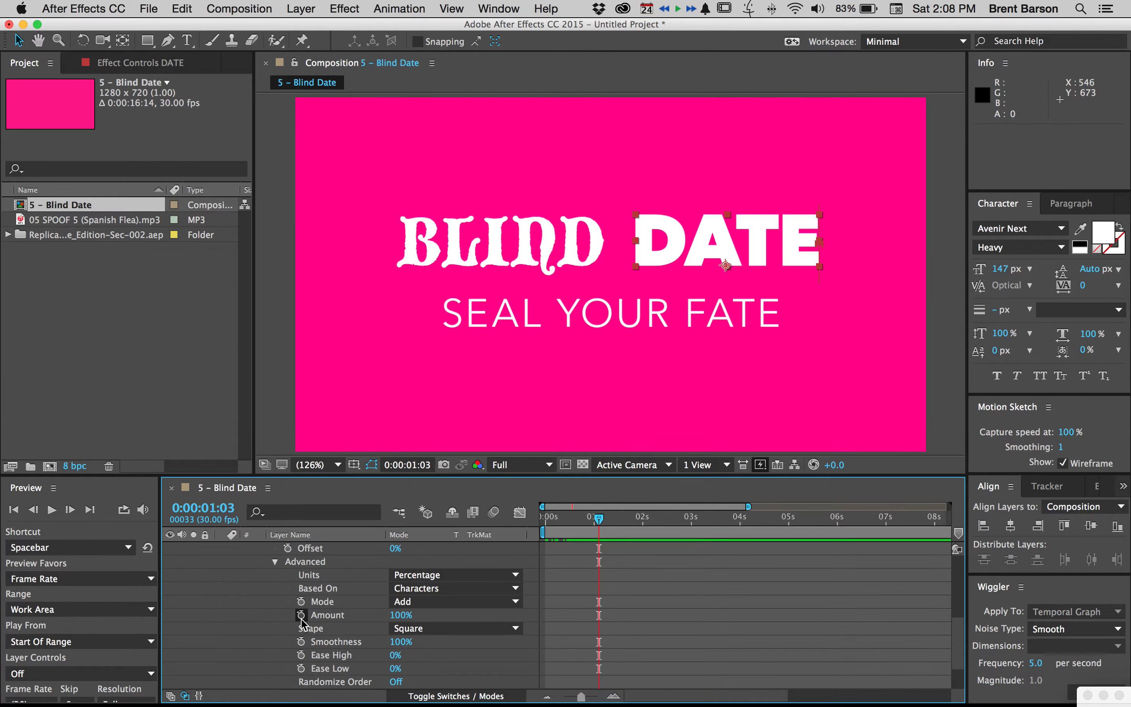
left_click_drag(400, 641, 229, 638)
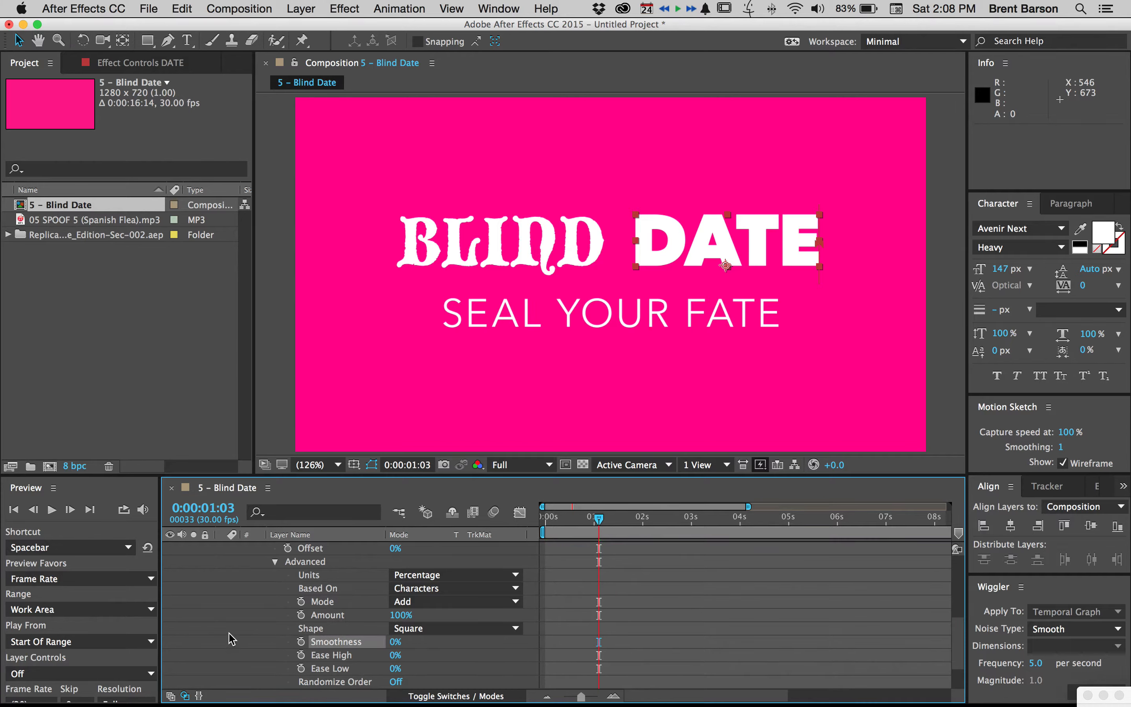
left_click(276, 563)
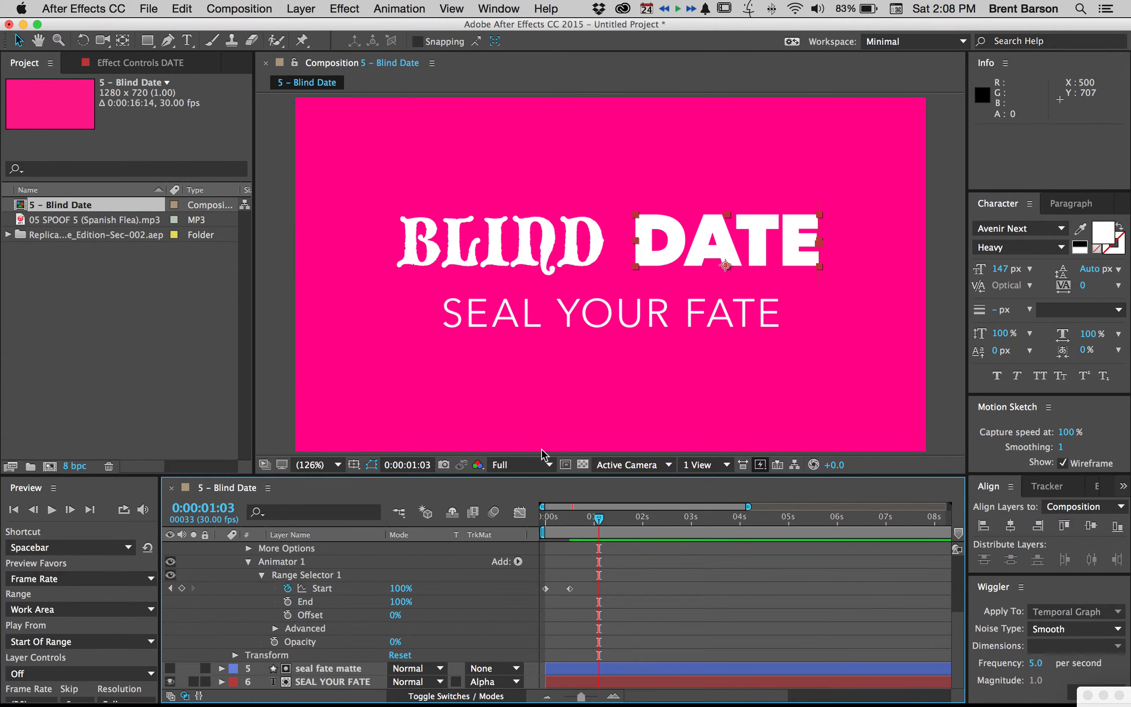
Make the timeline taller, scrub through the DATE reveal, and show only the DATE layer's keyframed properties
left_click_drag(541, 476, 542, 409)
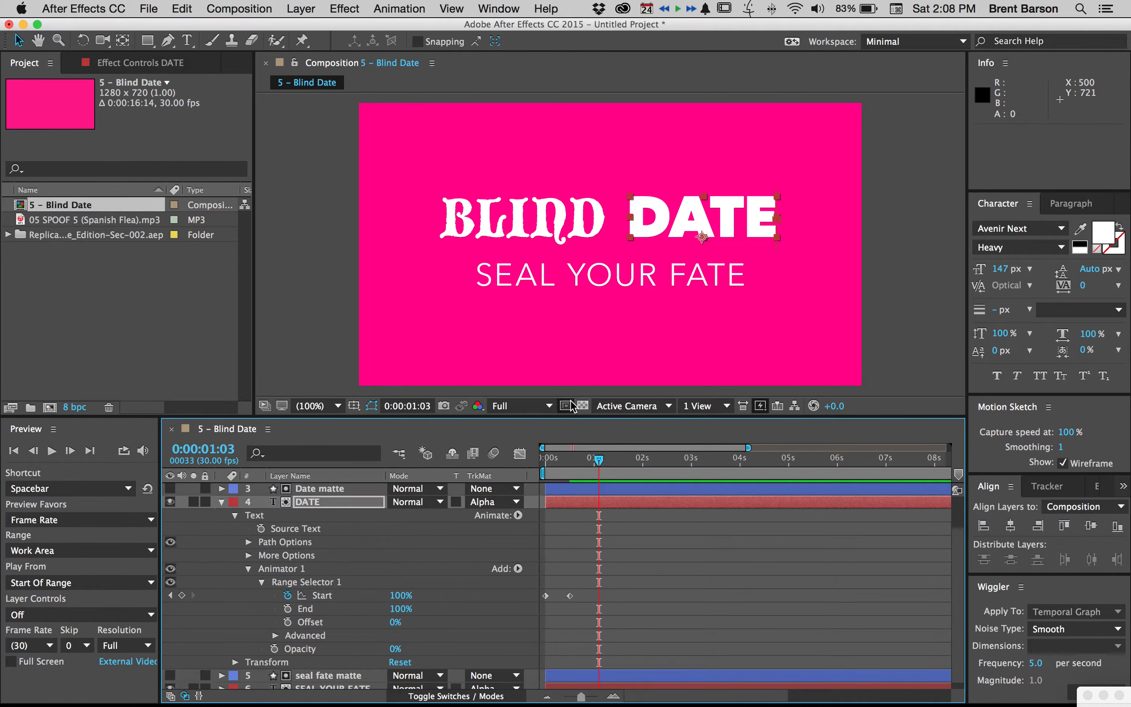
left_click(585, 542)
left_click(549, 459)
left_click_drag(548, 459, 582, 460)
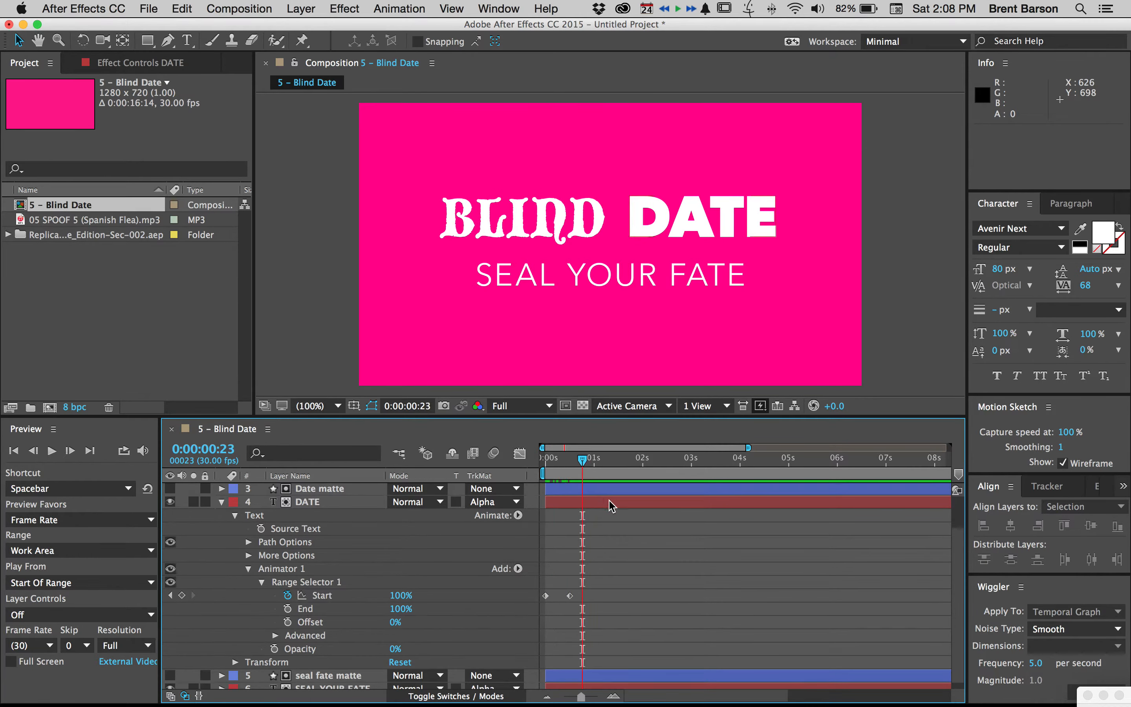
left_click(612, 502)
key("u")
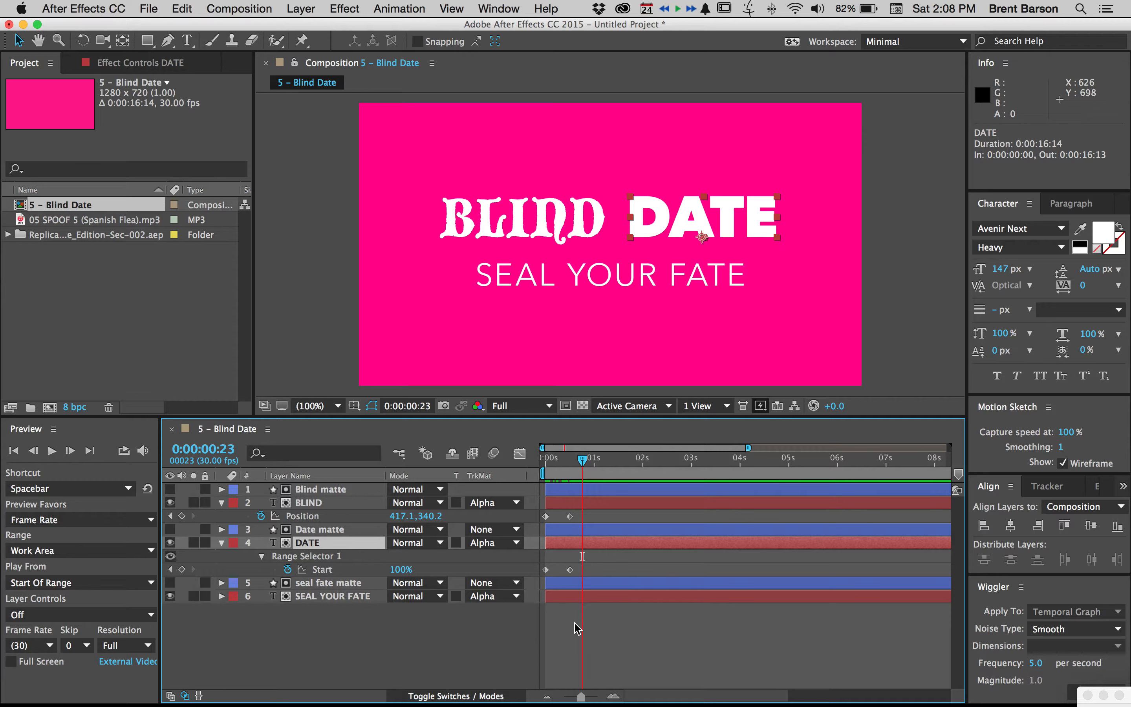
Shift the BLIND and Blind matte layers together to start at 0:00:00:15, where DATE's last Start keyframe sits
left_click(312, 508)
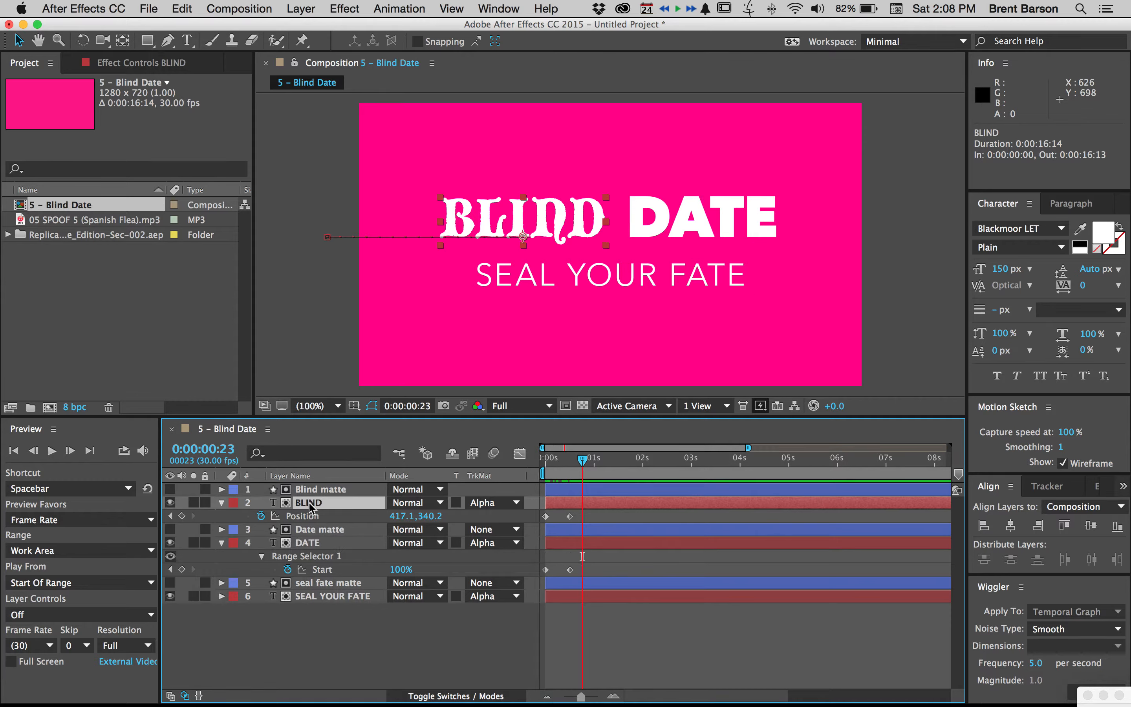
left_click(310, 491, "shift")
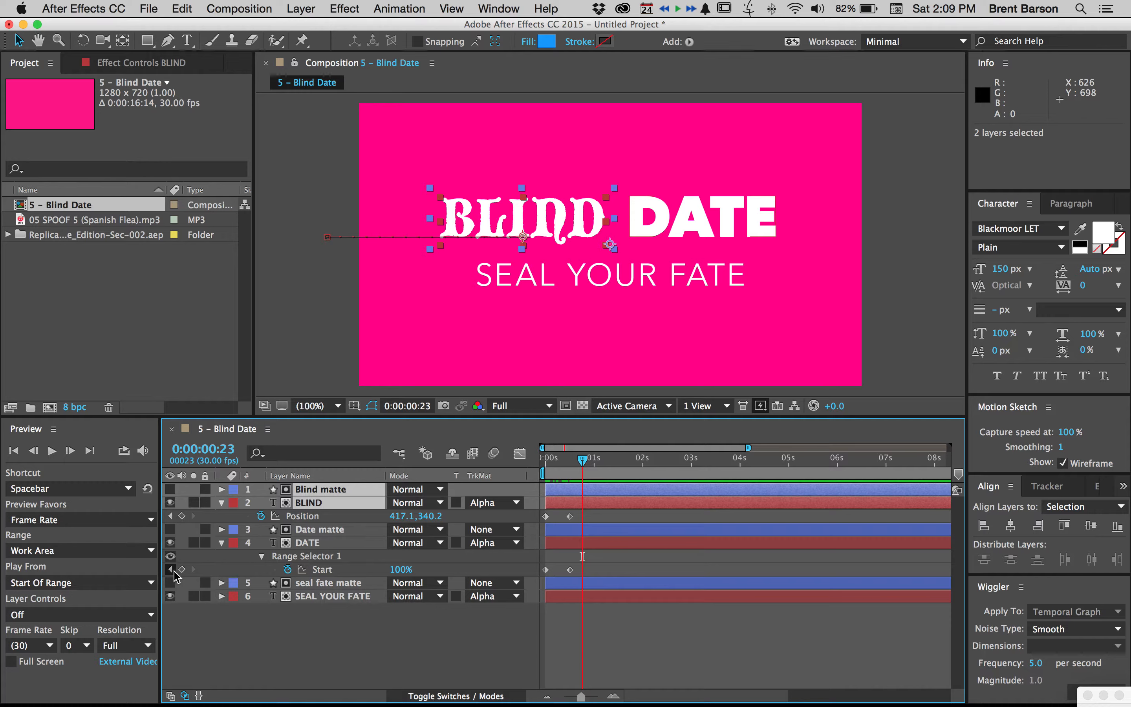
left_click(171, 569)
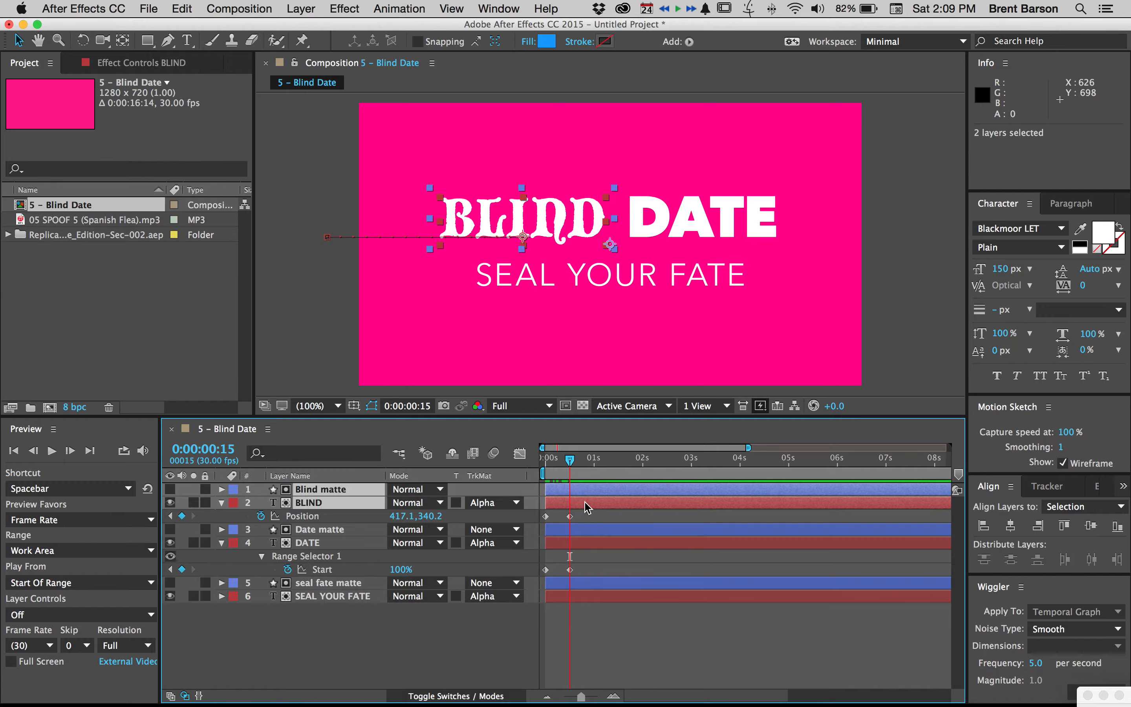
left_click_drag(584, 496, 605, 496)
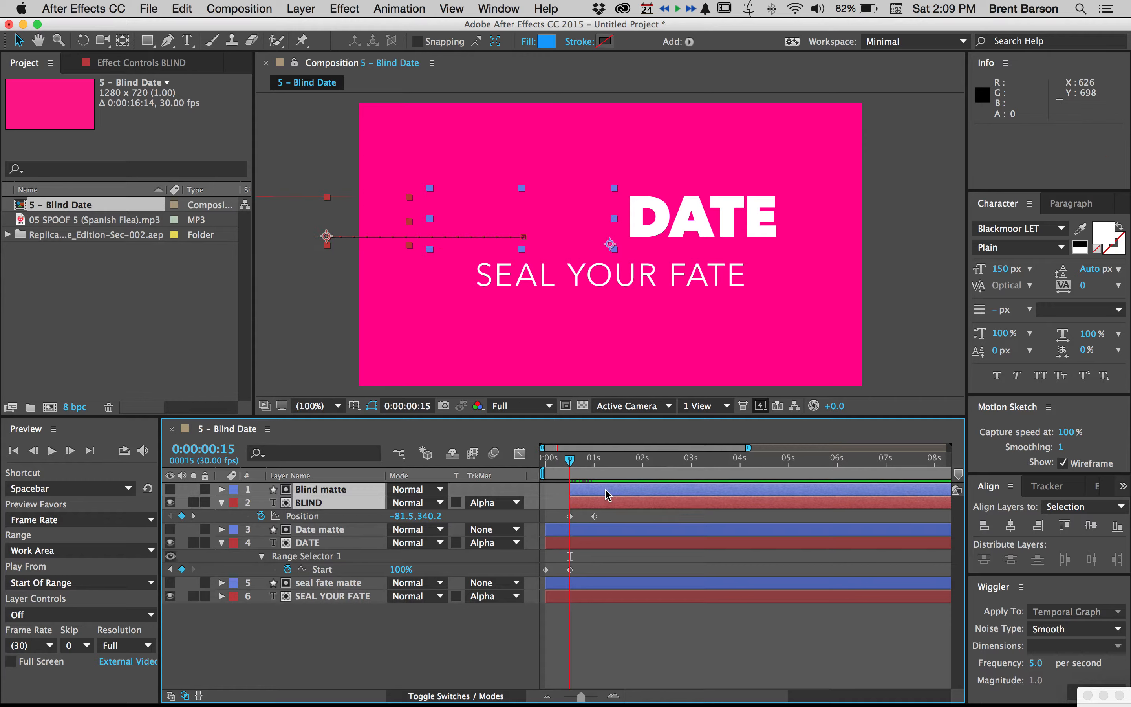
End the work area at 0:00:01:16 and preview the DATE and BLIND animations
left_click(620, 462)
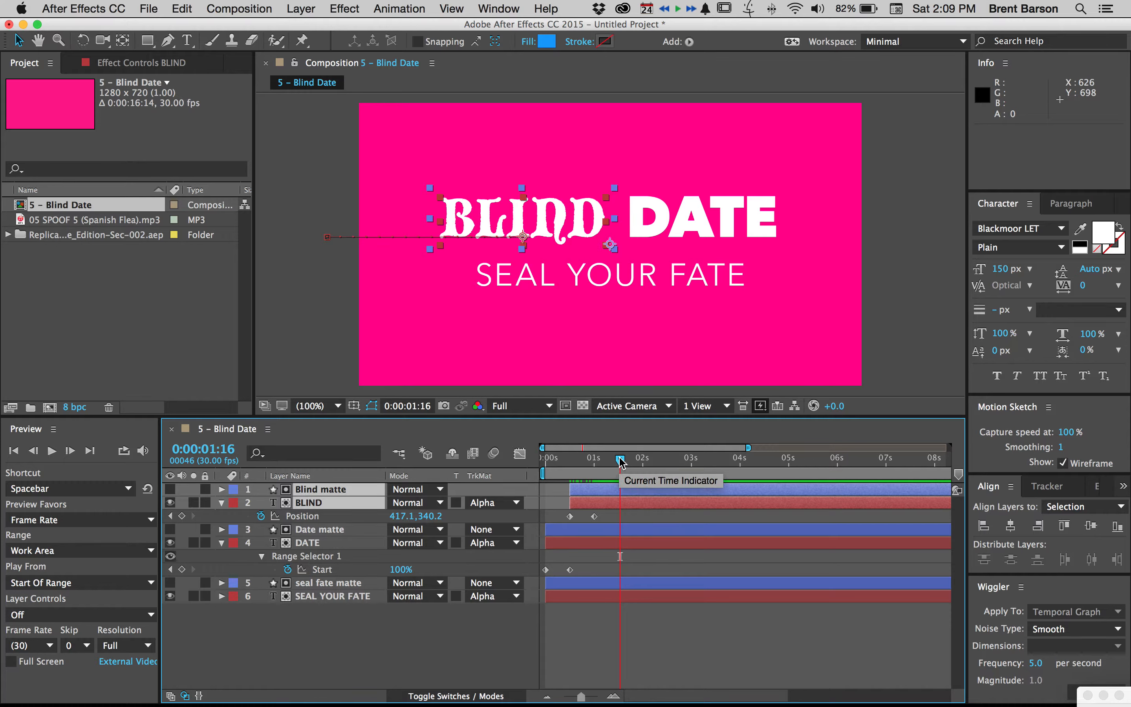
key("n")
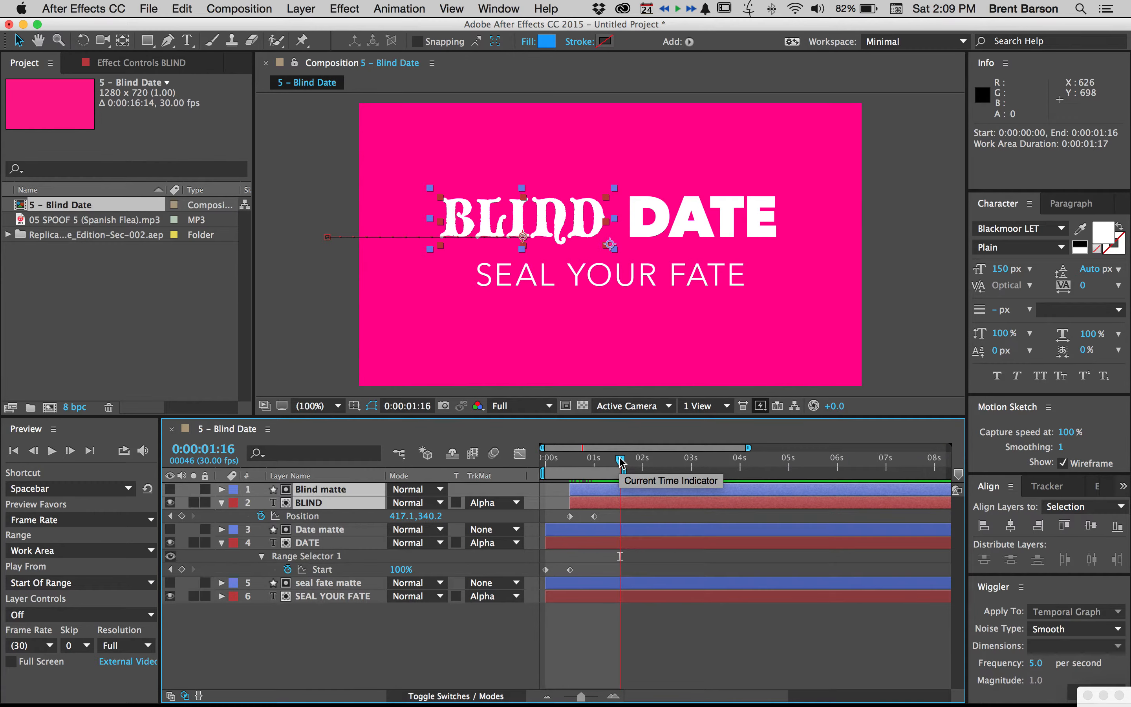
key("space")
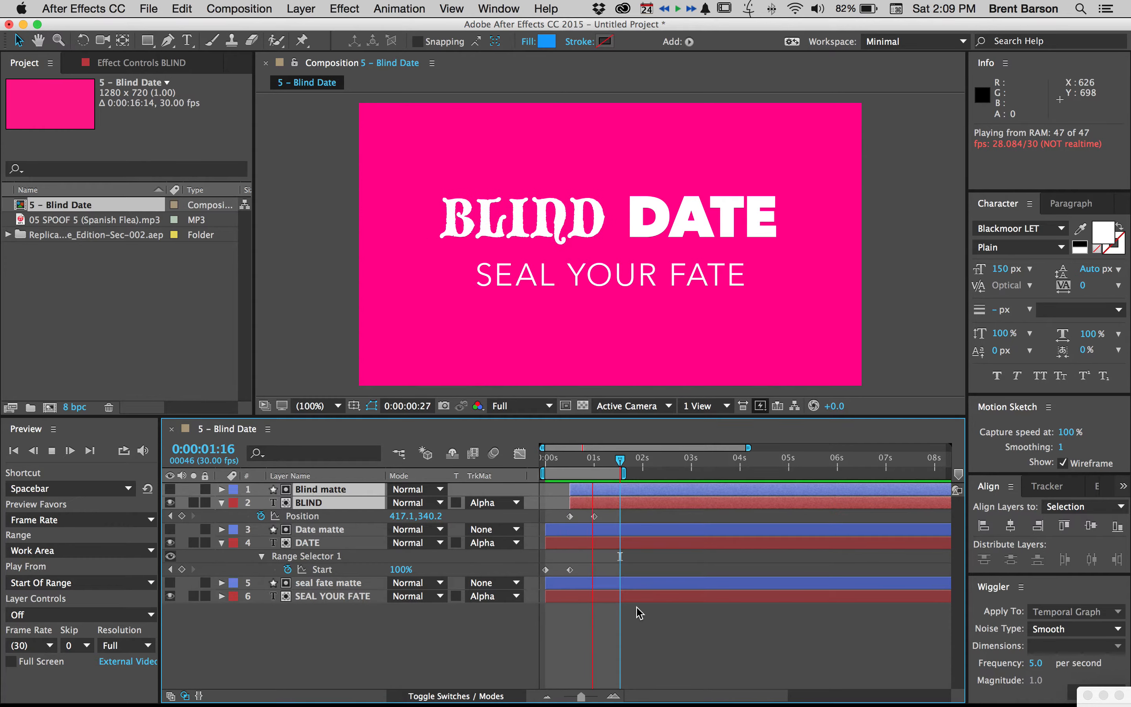
left_click(641, 626)
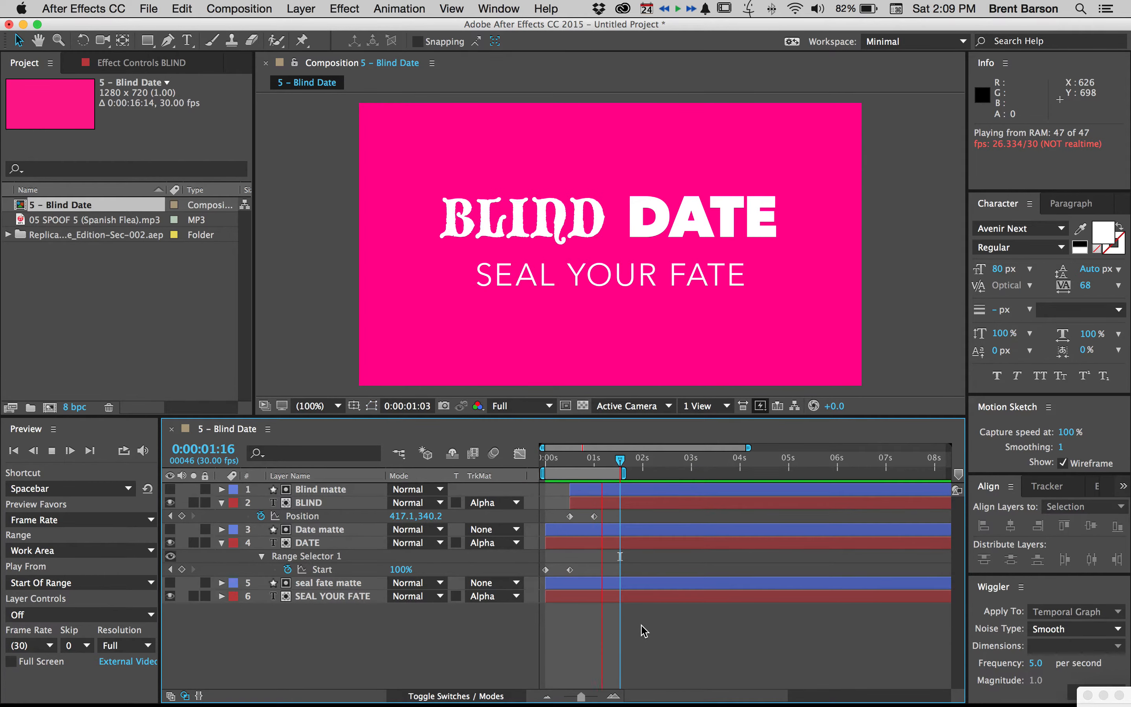
key("space")
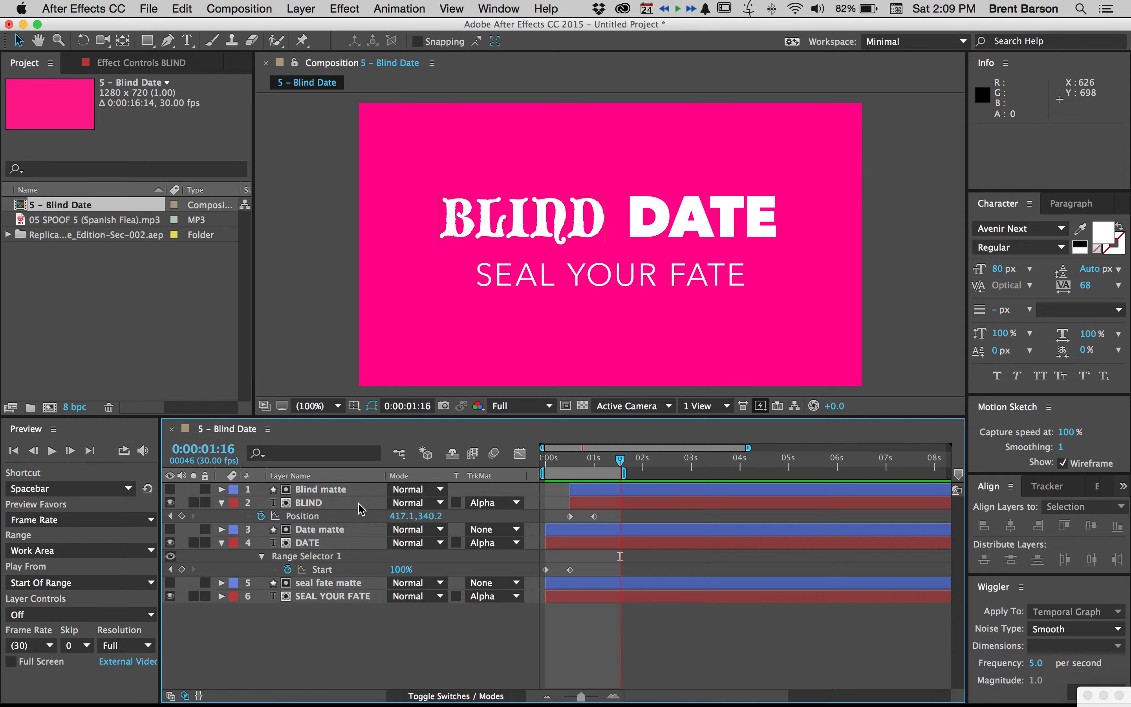
Speed up BLIND's slide-in by moving its last Position keyframe earlier, to about 0.8 seconds
left_click(595, 516)
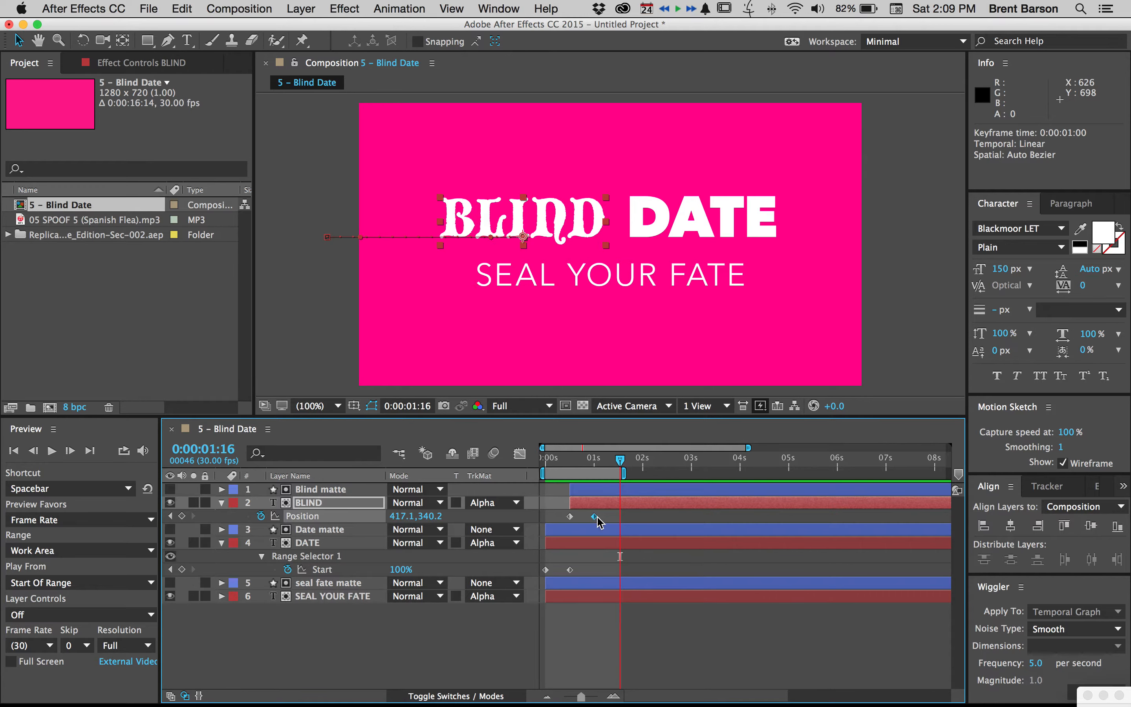
left_click_drag(591, 516, 586, 517)
left_click(602, 629)
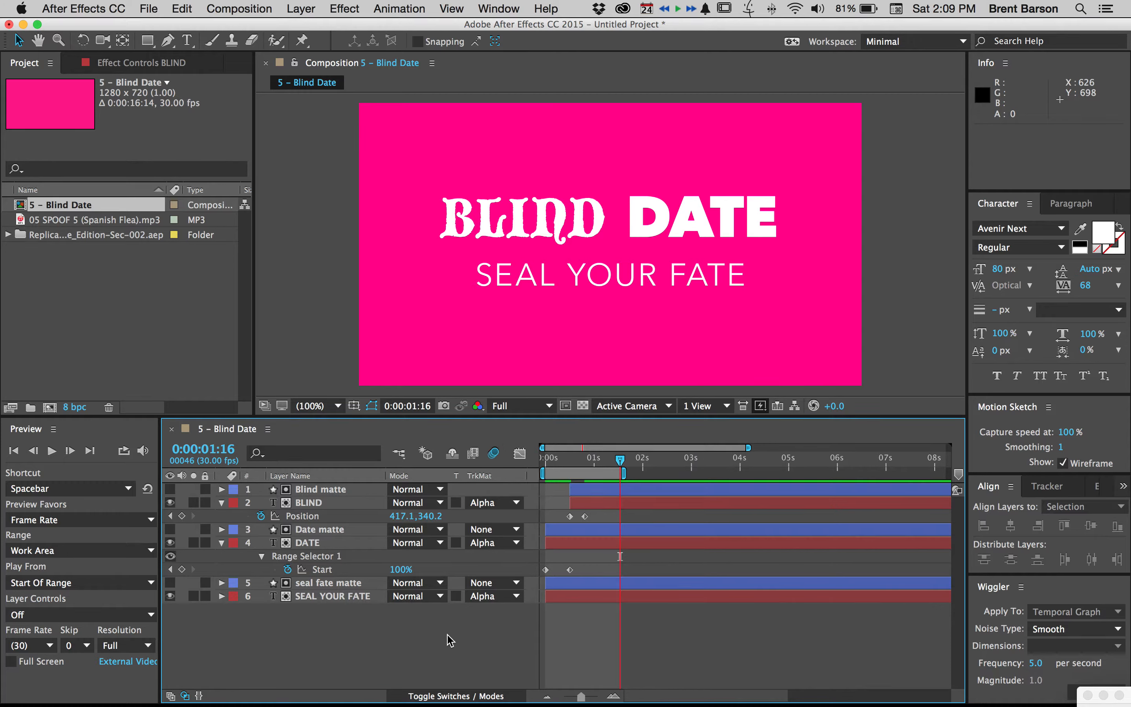
Show the layer switches and enable motion blur on the BLIND and DATE layers
left_click(447, 696)
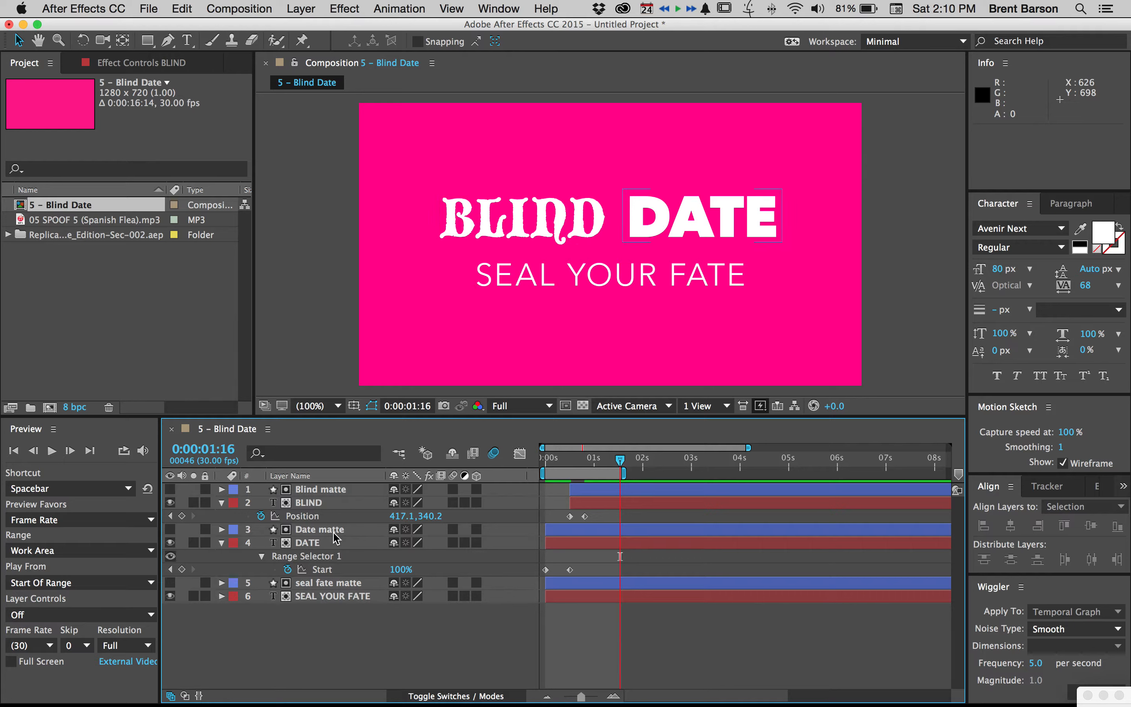
left_click(453, 502)
left_click(453, 542)
Apply Easy Ease to both of BLIND's Position keyframes and preview the work area
left_click(585, 516)
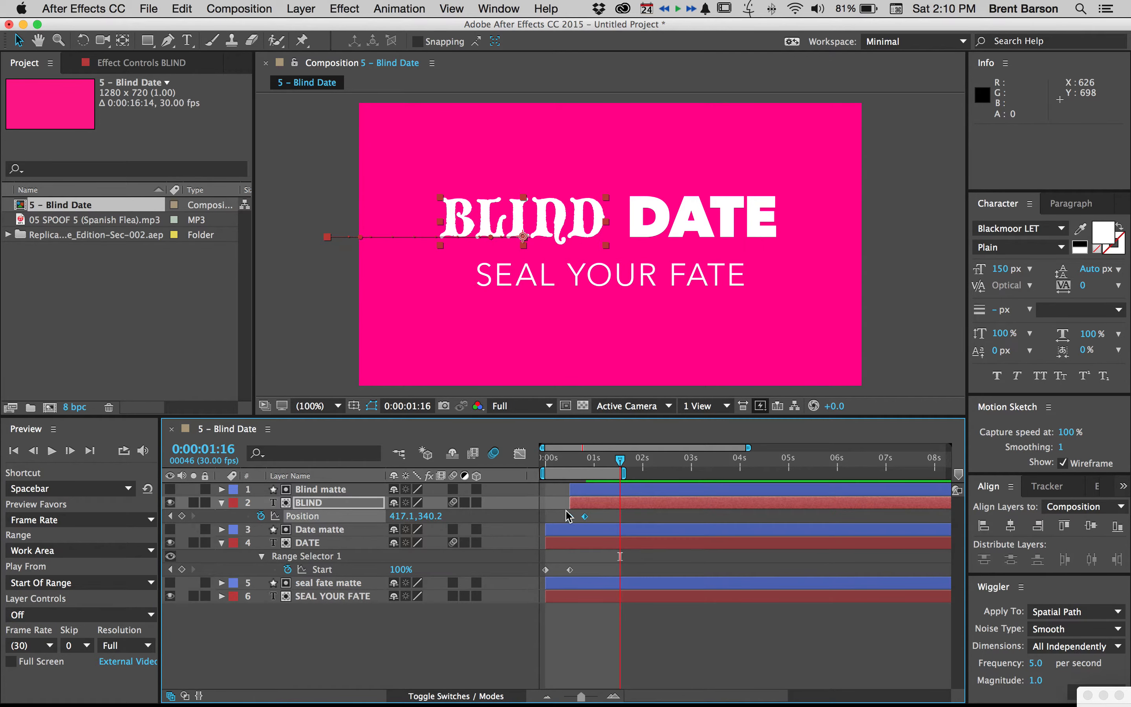
left_click(400, 8)
mouse_move(460, 159)
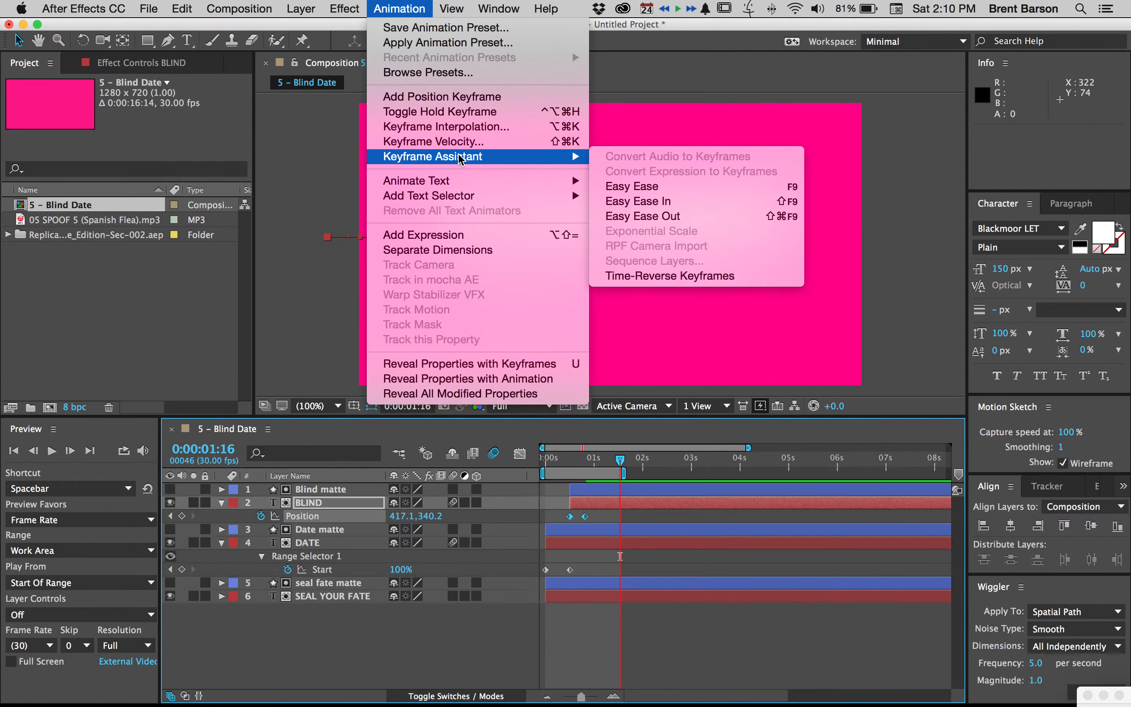
left_click(650, 187)
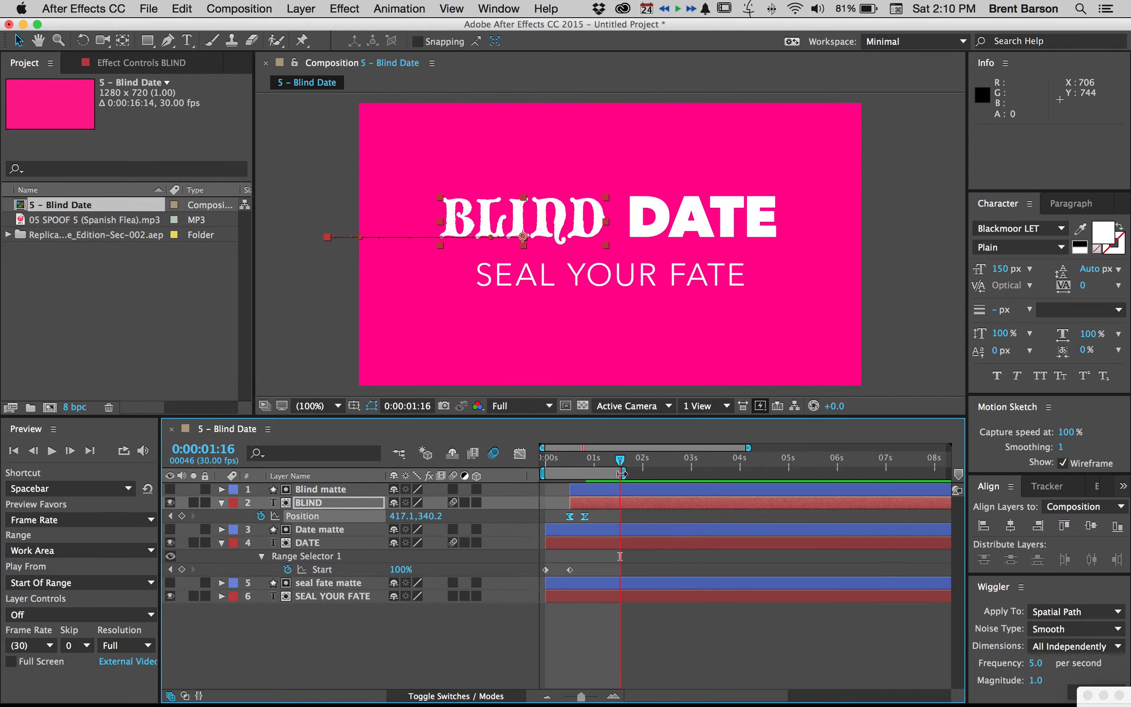
key("space")
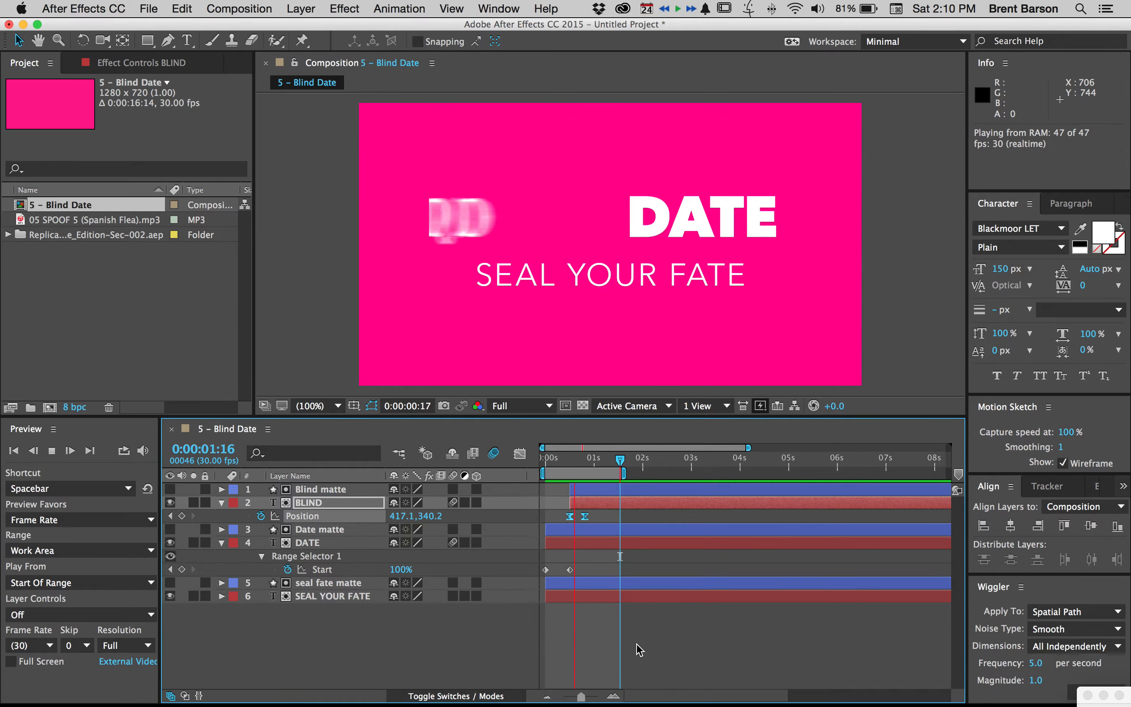
left_click(642, 624)
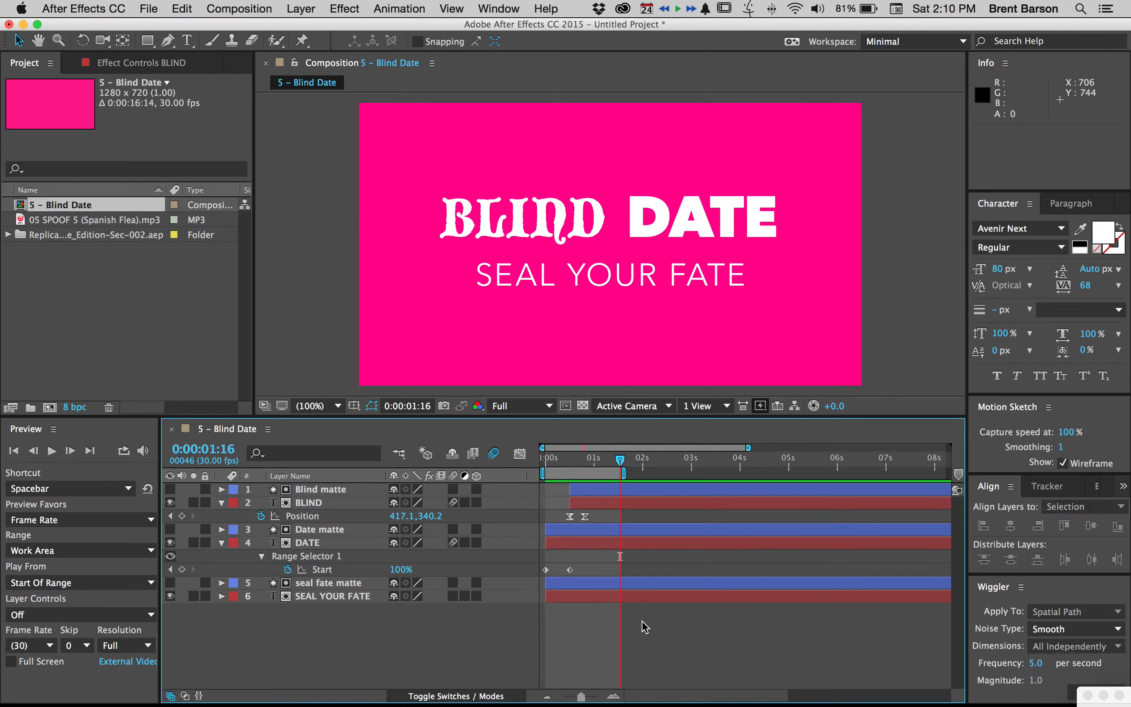
Switch to the reference movie in QuickTime Player, play the SEAL YOUR FATE animation, and return to the After Effects composition
left_click(330, 597)
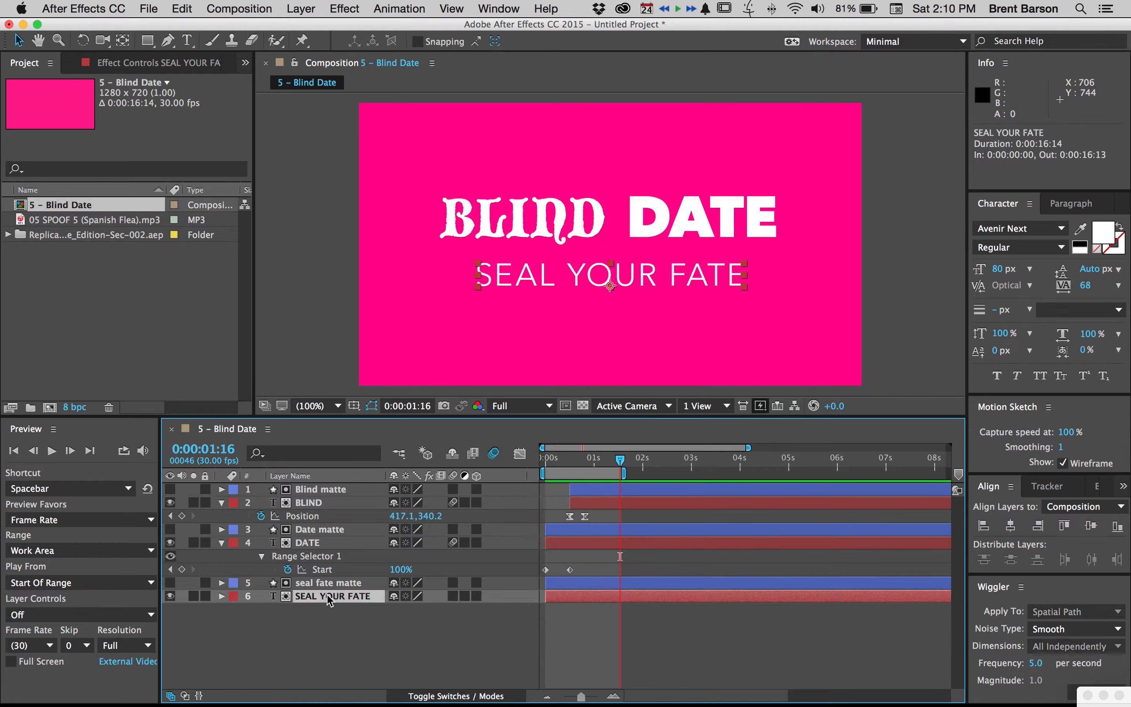
key("super+Tab")
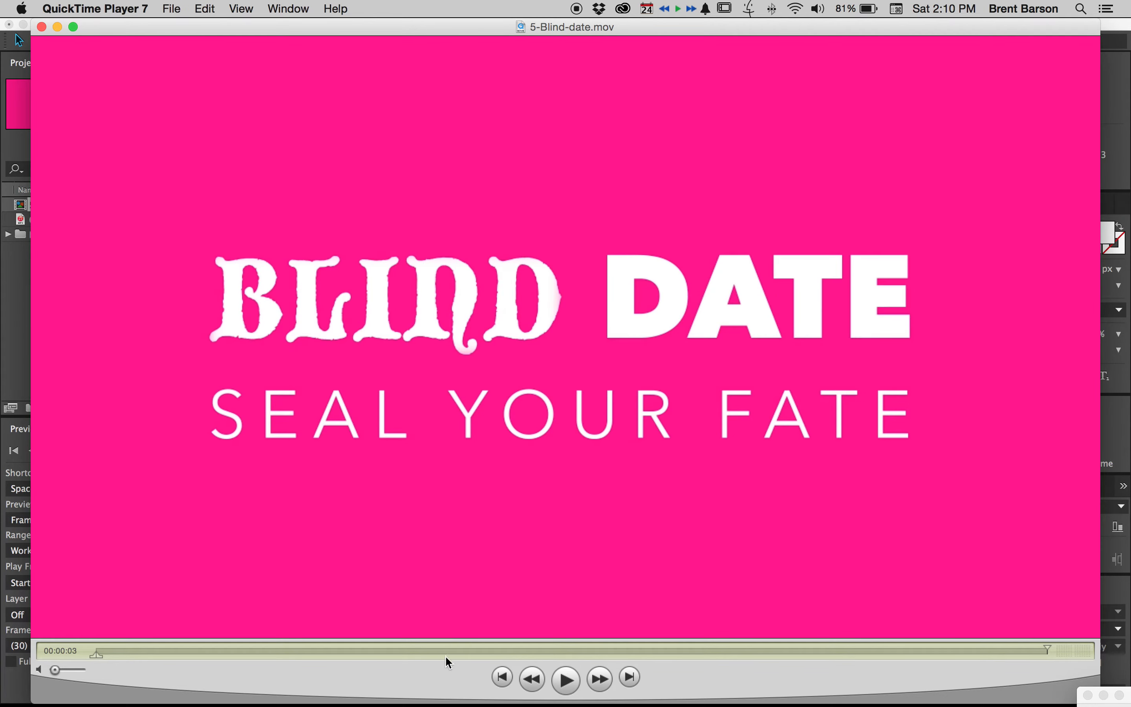
key("space")
key("super+Tab")
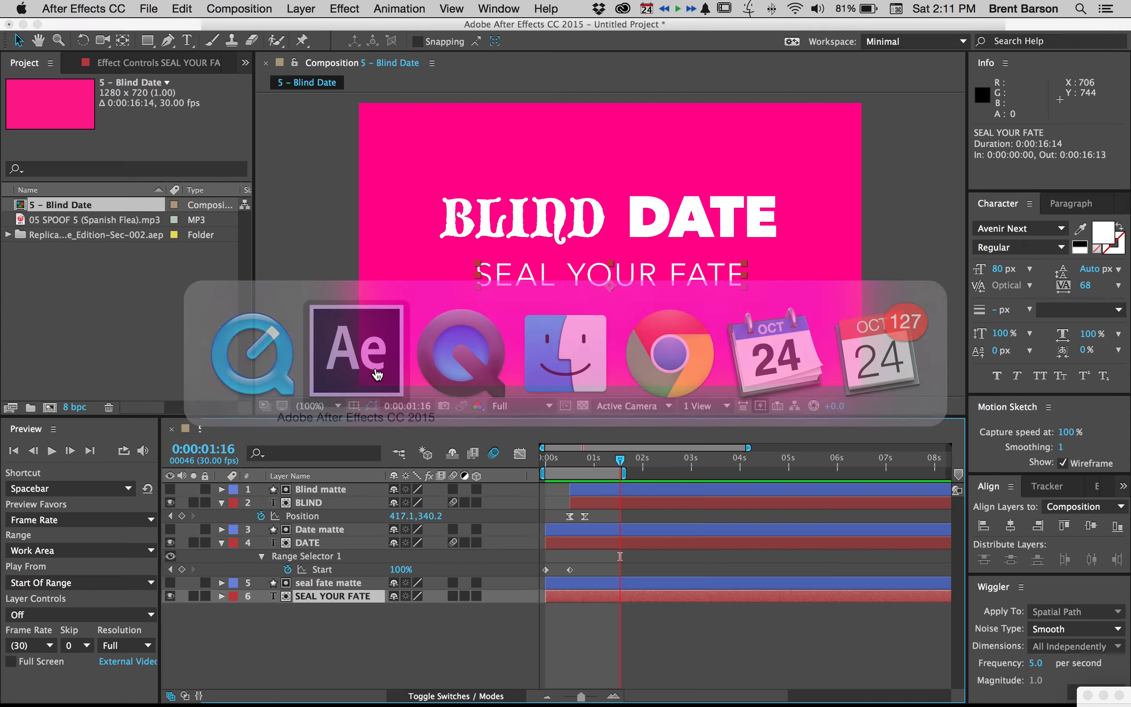
left_click(364, 657)
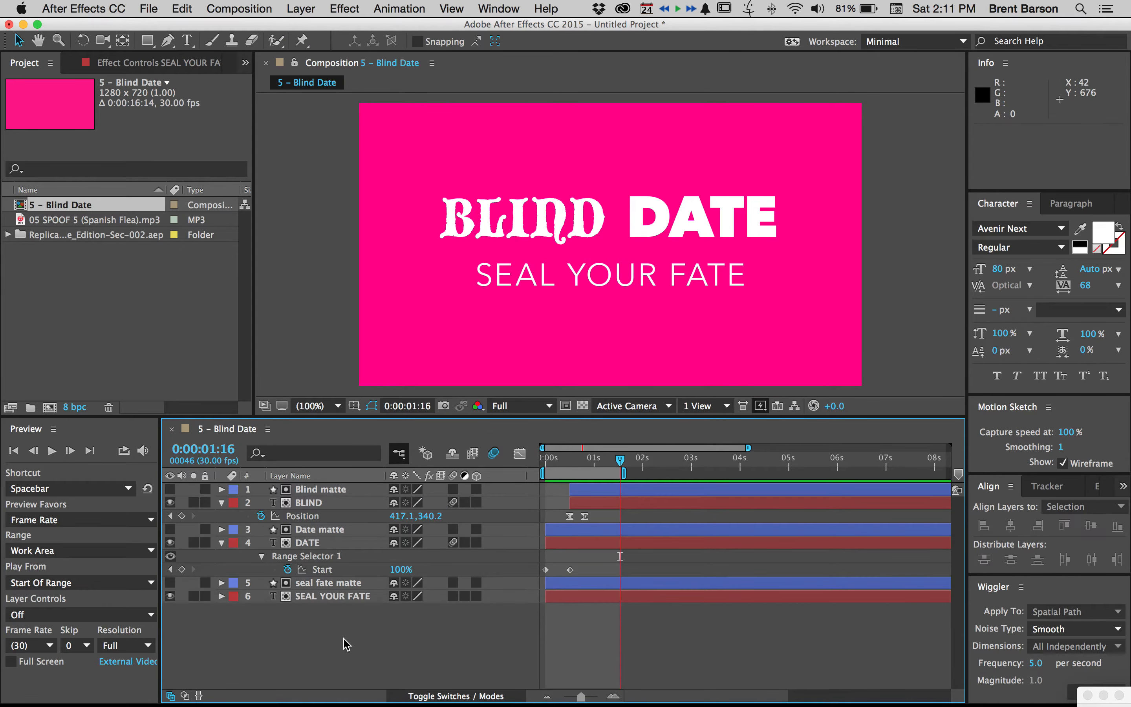
Add a Position text animator to the SEAL YOUR FATE layer and set its Position to 0.0, 96.0
left_click(318, 601)
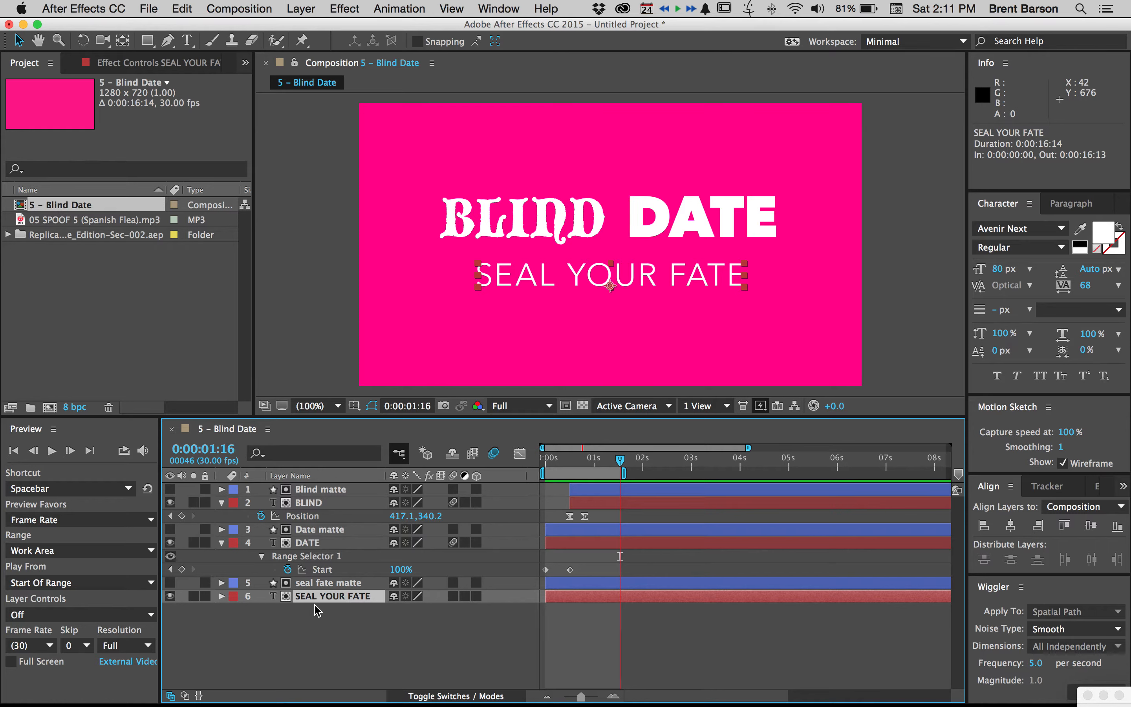
left_click(222, 596)
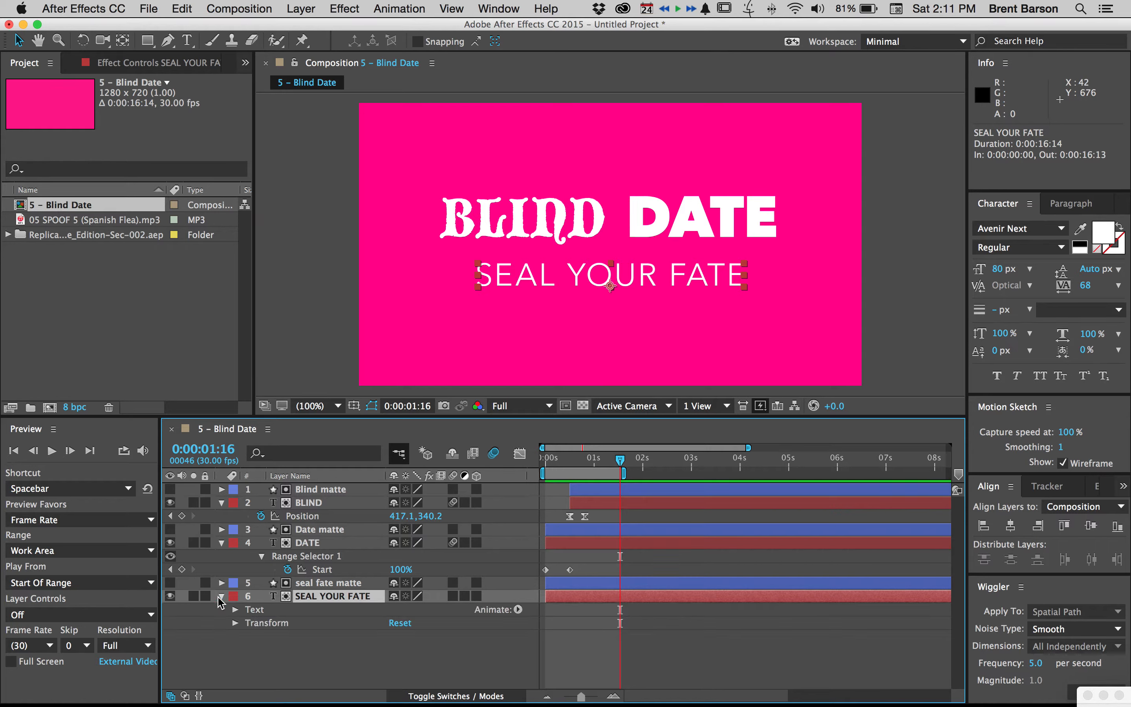
left_click(519, 609)
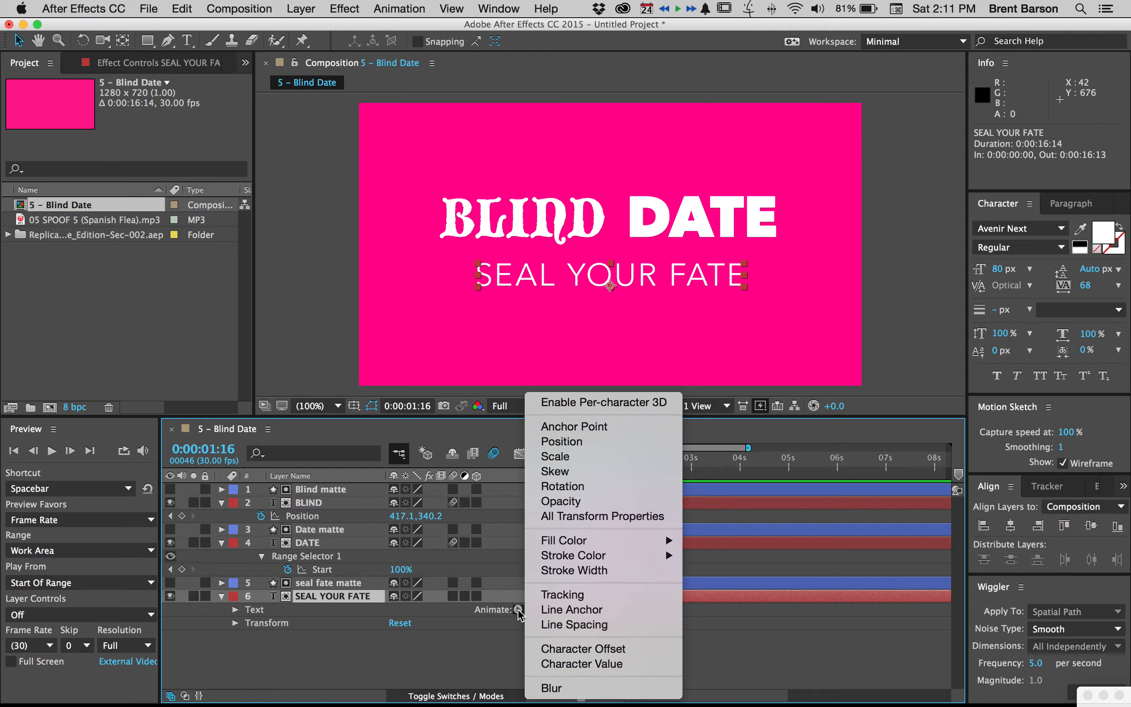
left_click(580, 442)
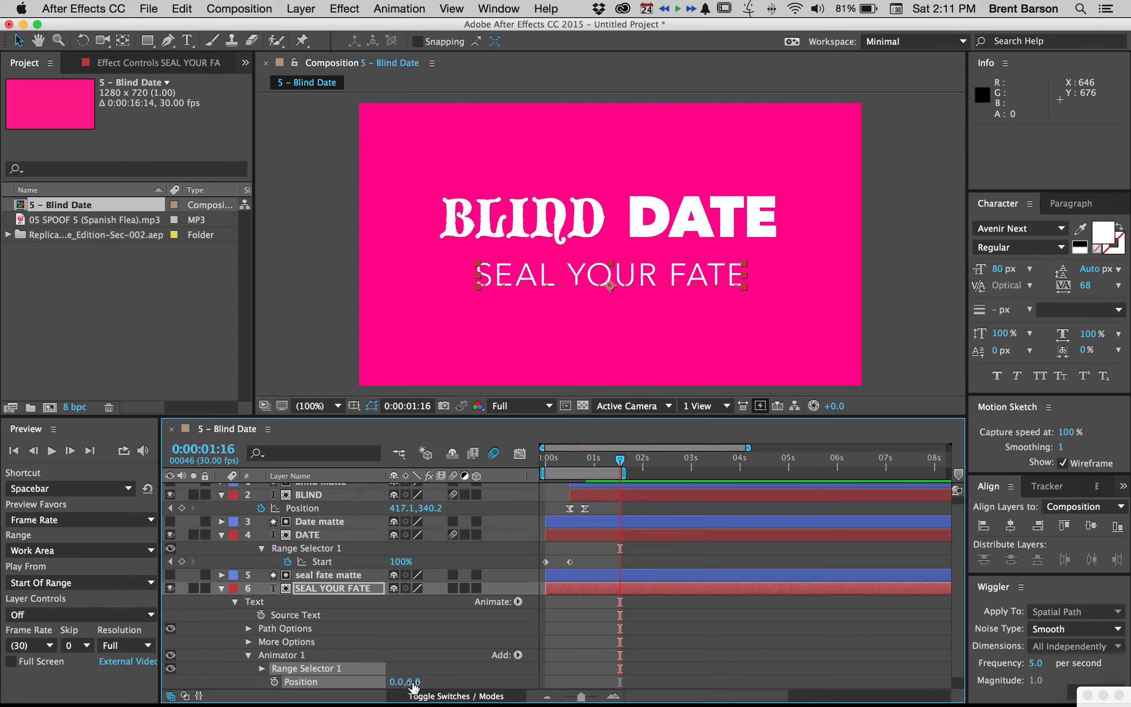
left_click_drag(415, 681, 483, 677)
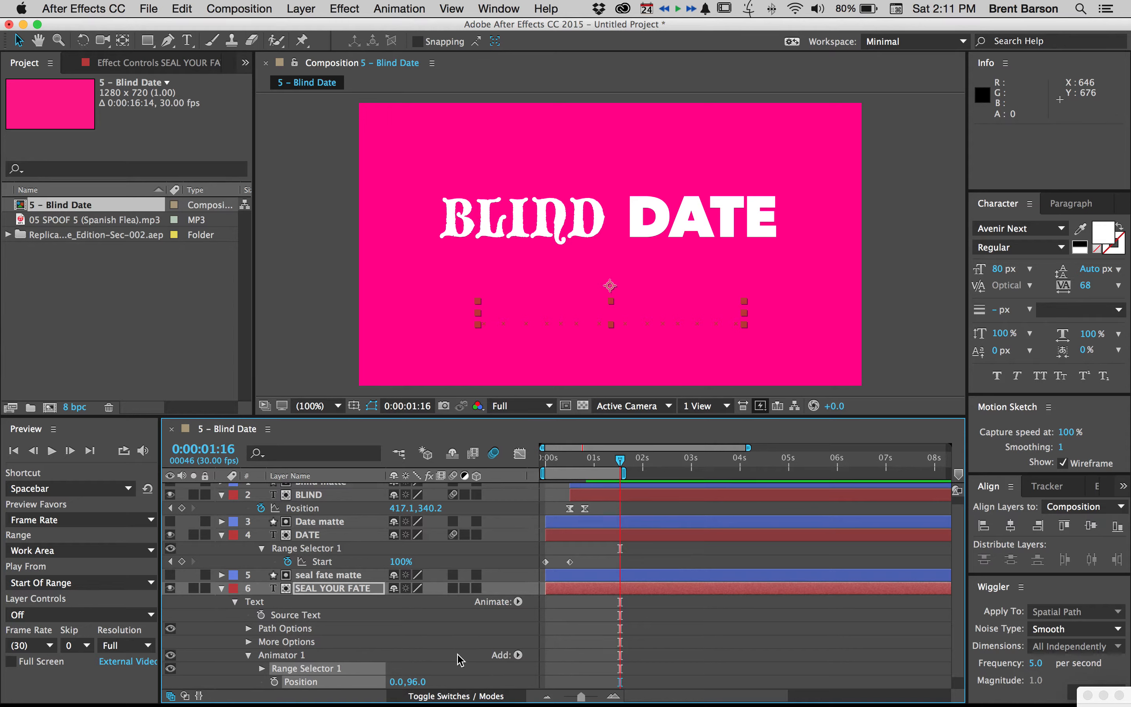
Expand Range Selector 1 of the SEAL YOUR FATE animator and test how its Start value reveals the text
scroll(582, 626, "down", 1)
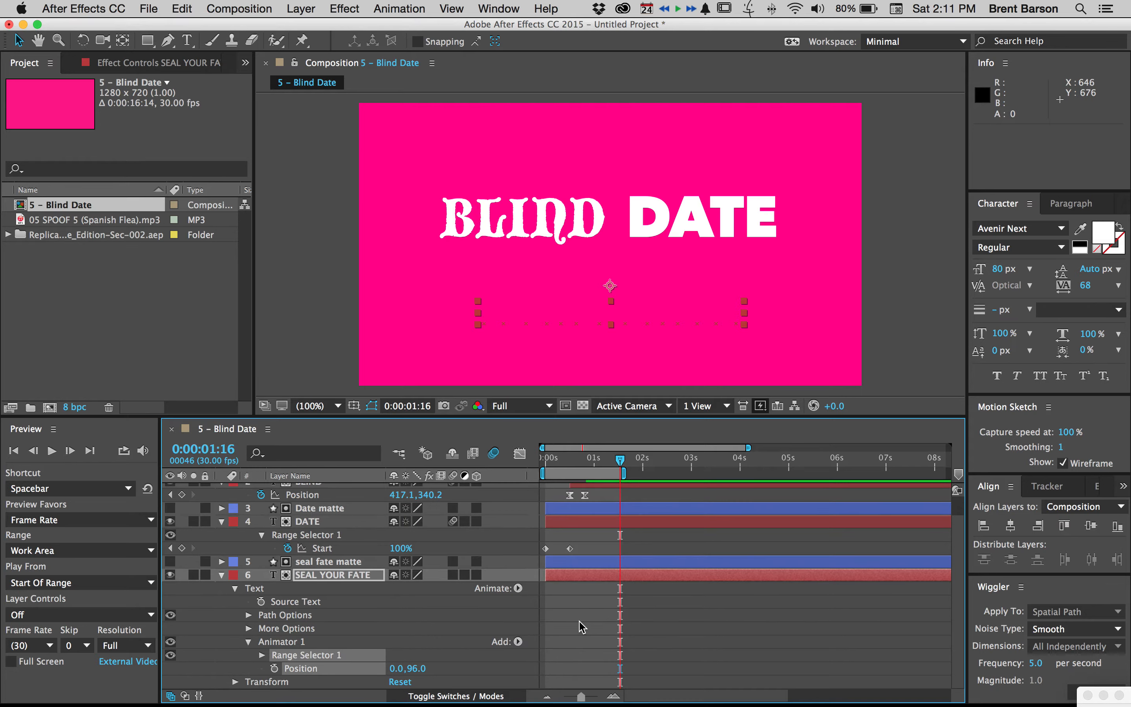
left_click(263, 655)
left_click(658, 607)
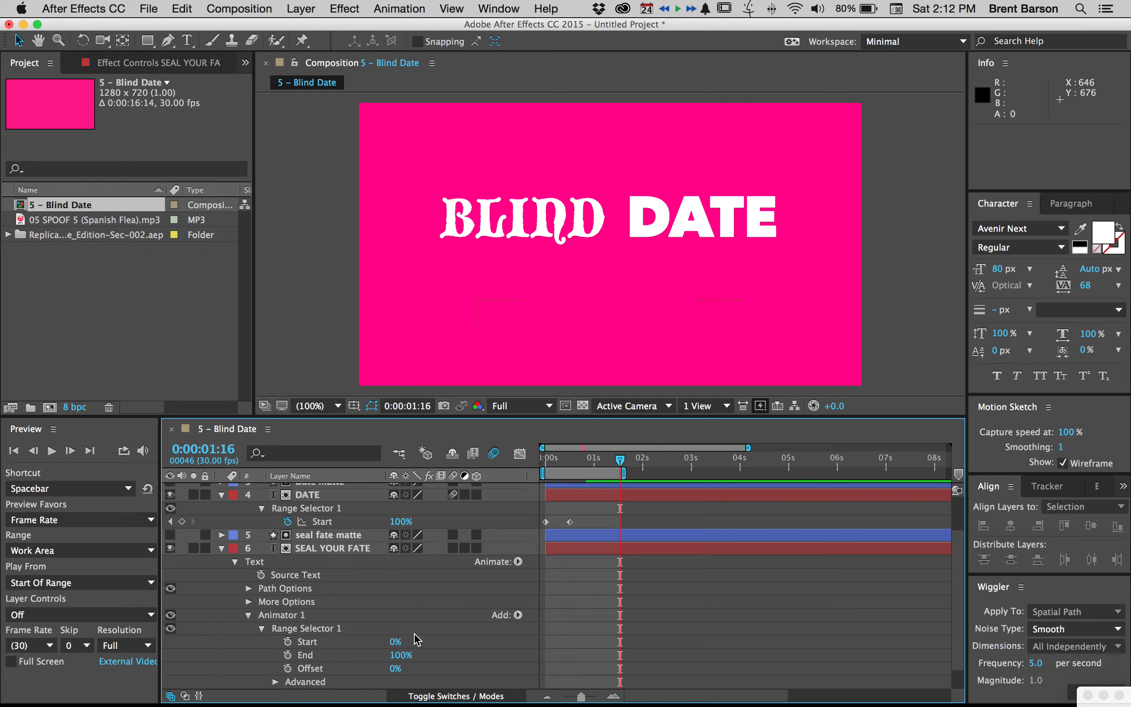
left_click_drag(395, 644, 344, 639)
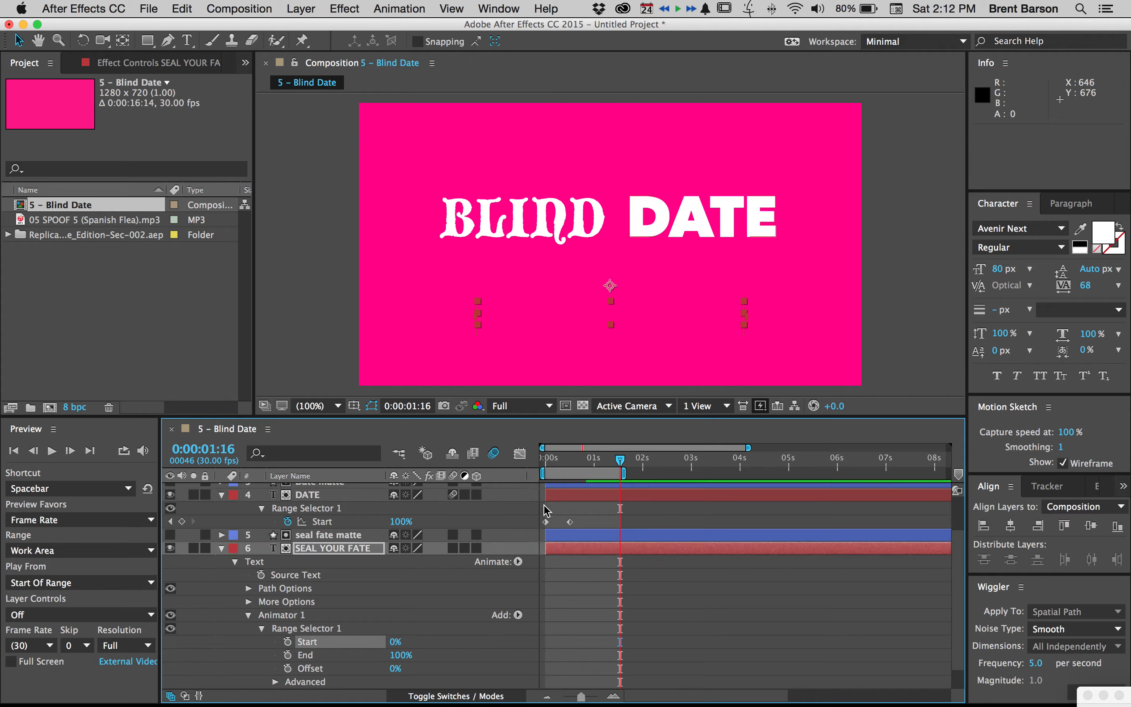
Trim the seal fate matte and SEAL YOUR FATE layers to start at BLIND's last Position keyframe, 0:00:00:24
scroll(590, 513, "up", 2)
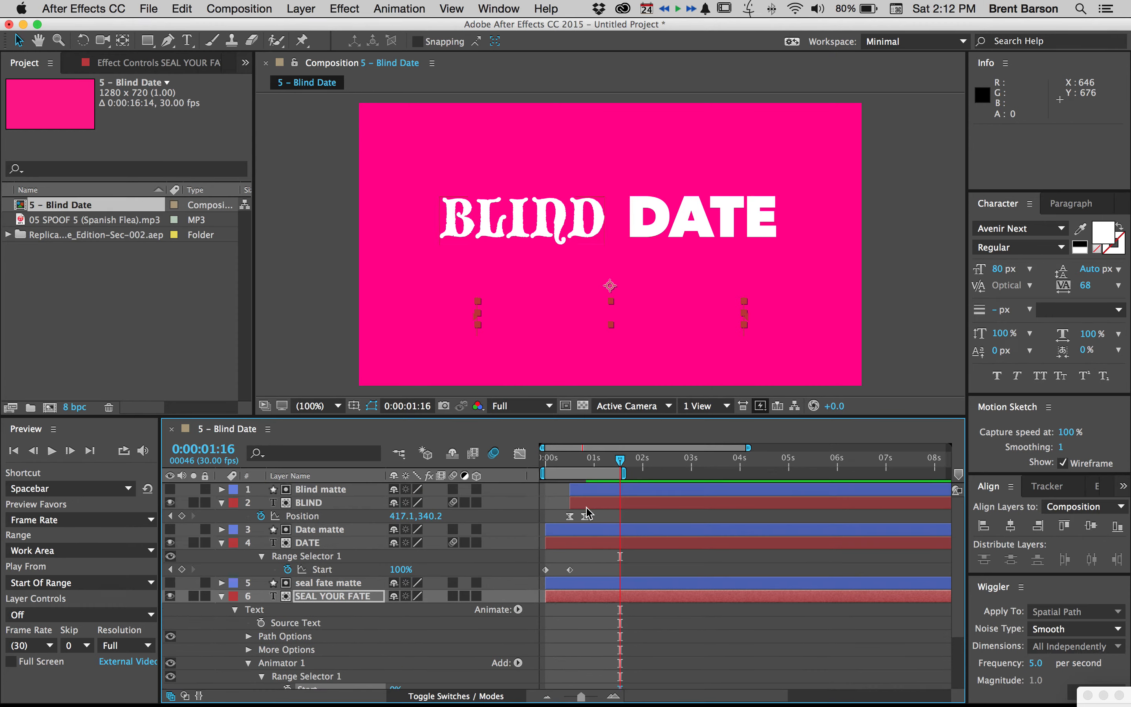
left_click(170, 516)
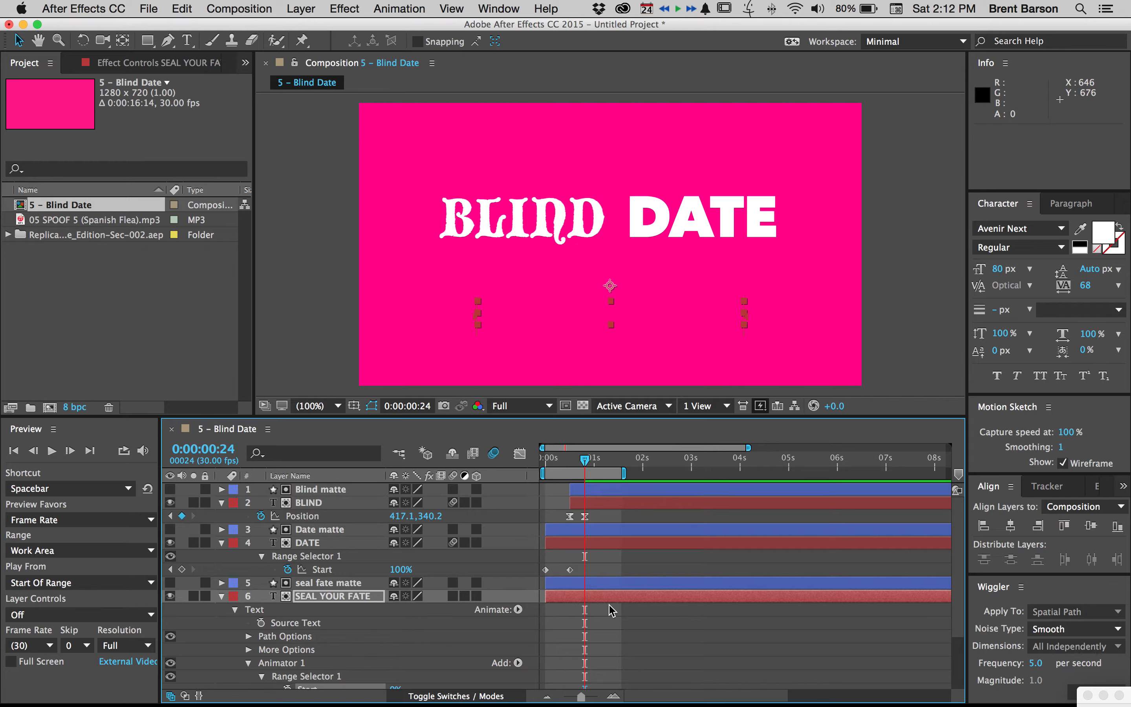
scroll(612, 610, "down", 3)
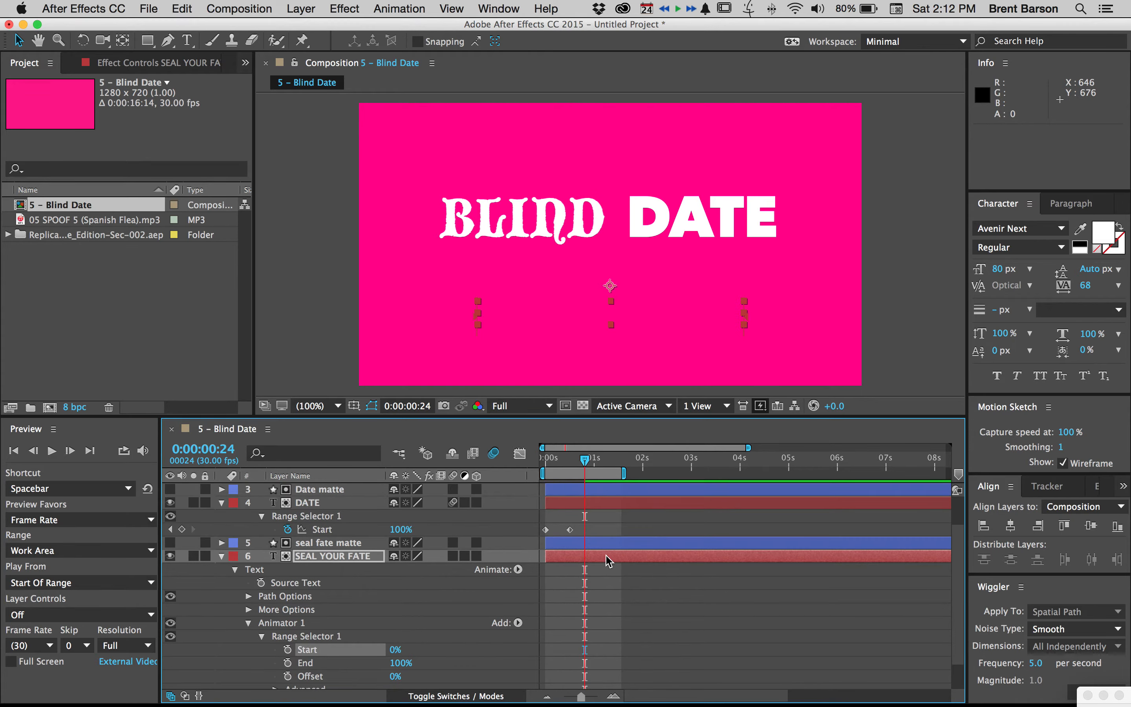
scroll(600, 591, "down", 3)
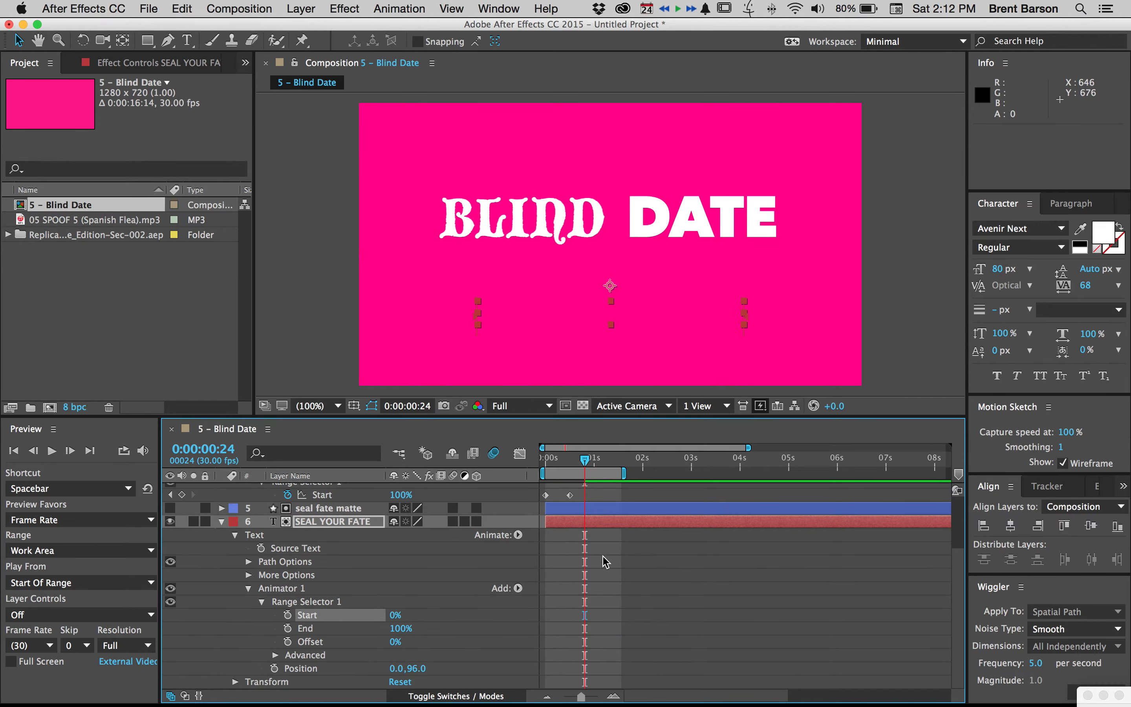
left_click(602, 513, "shift")
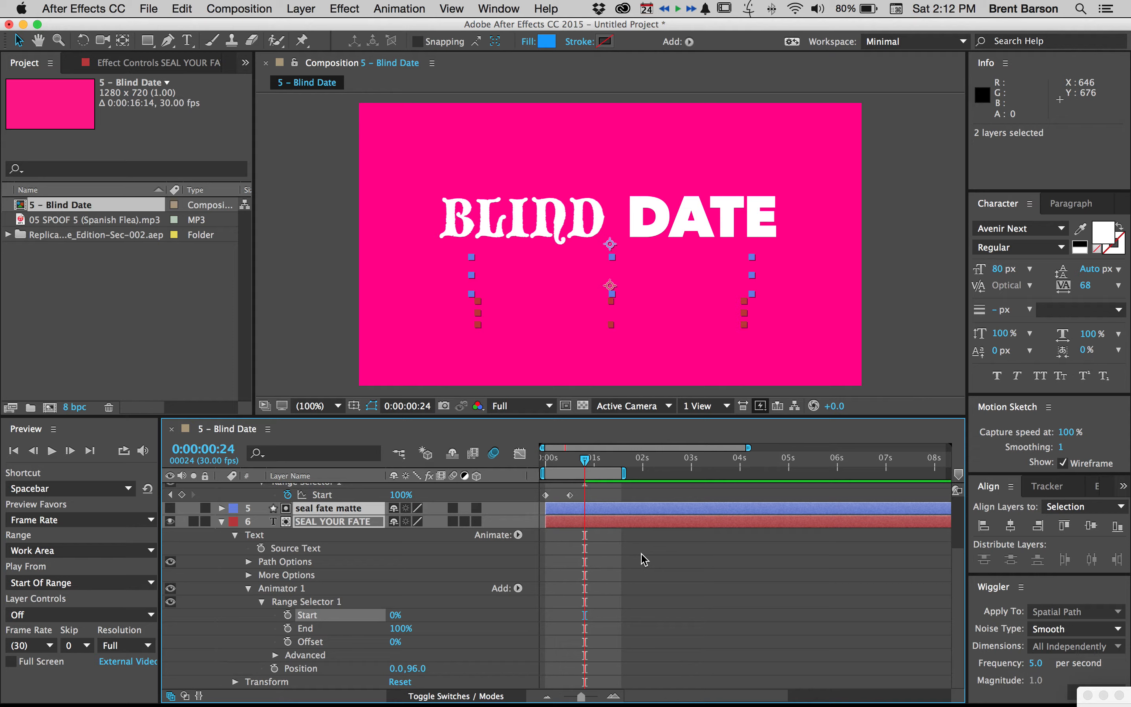
key("alt+bracketleft")
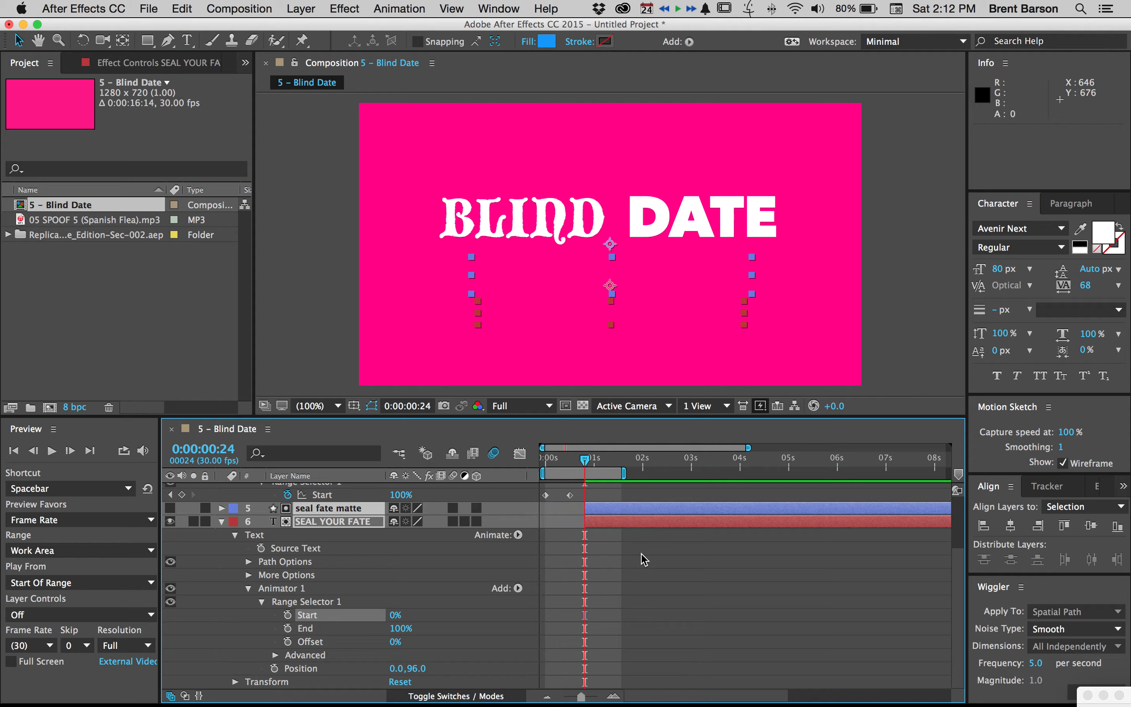
left_click(619, 594)
Keyframe SEAL YOUR FATE's range selector Start from 0% at 0:00:00:24 to 100% at 0:00:01:24 and scrub through the reveal
left_click_drag(395, 615, 372, 613)
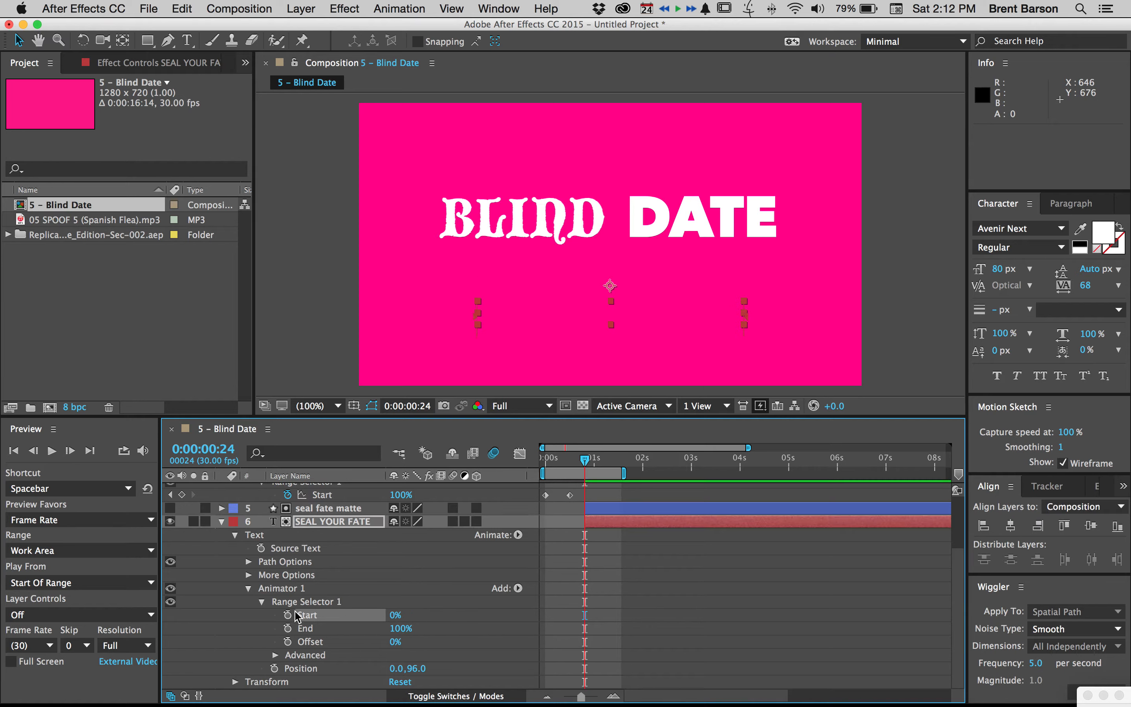
left_click(288, 615)
key("shift+Page_Down")
key("shift+Page_Down")
key("shift+Page_Down")
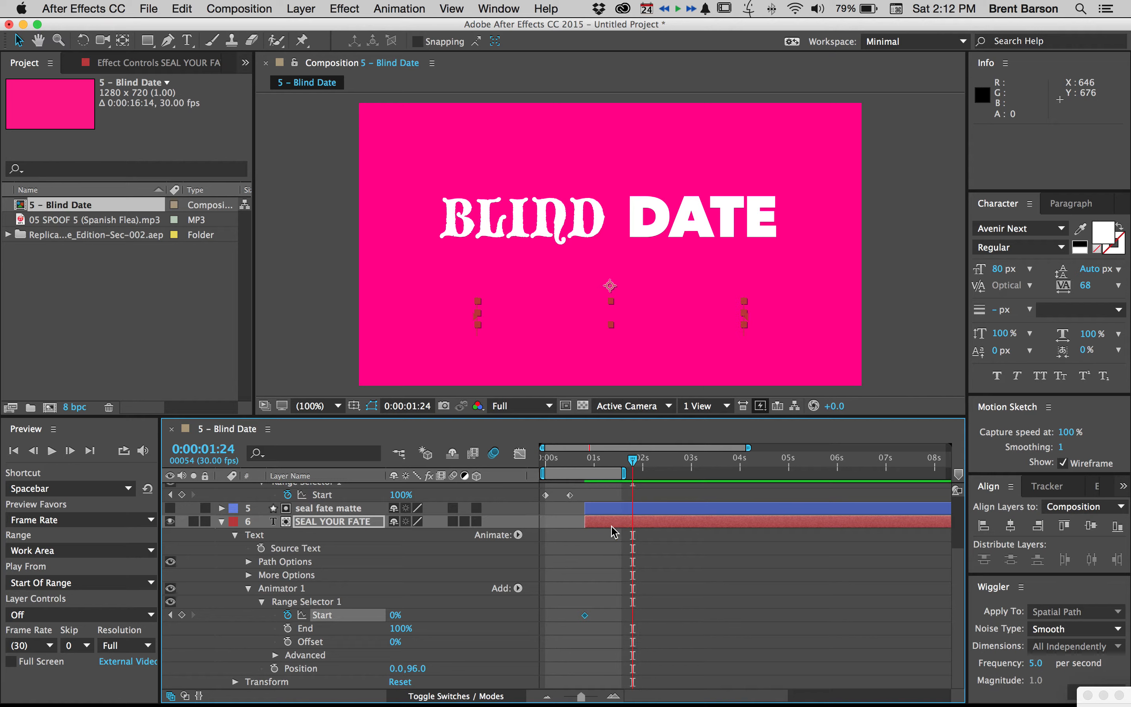
left_click_drag(397, 614, 646, 608)
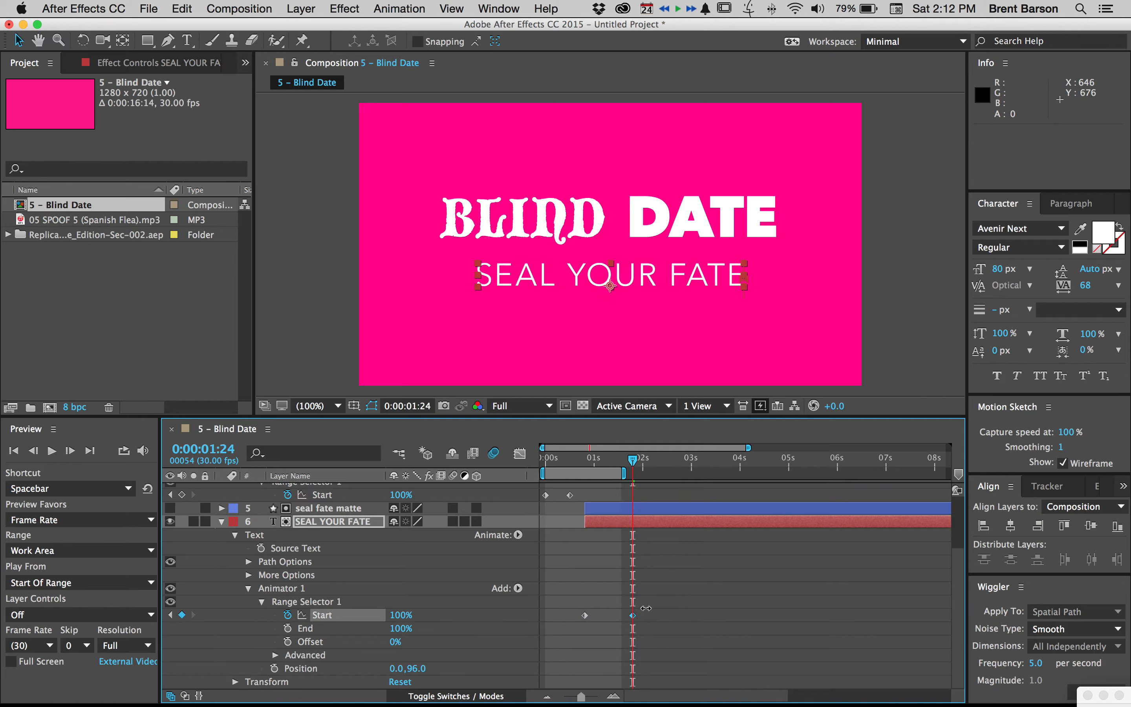
mouse_move(613, 462)
left_mouse_down()
mouse_move(569, 463)
mouse_move(617, 461)
left_mouse_up()
left_click_drag(628, 461, 616, 460)
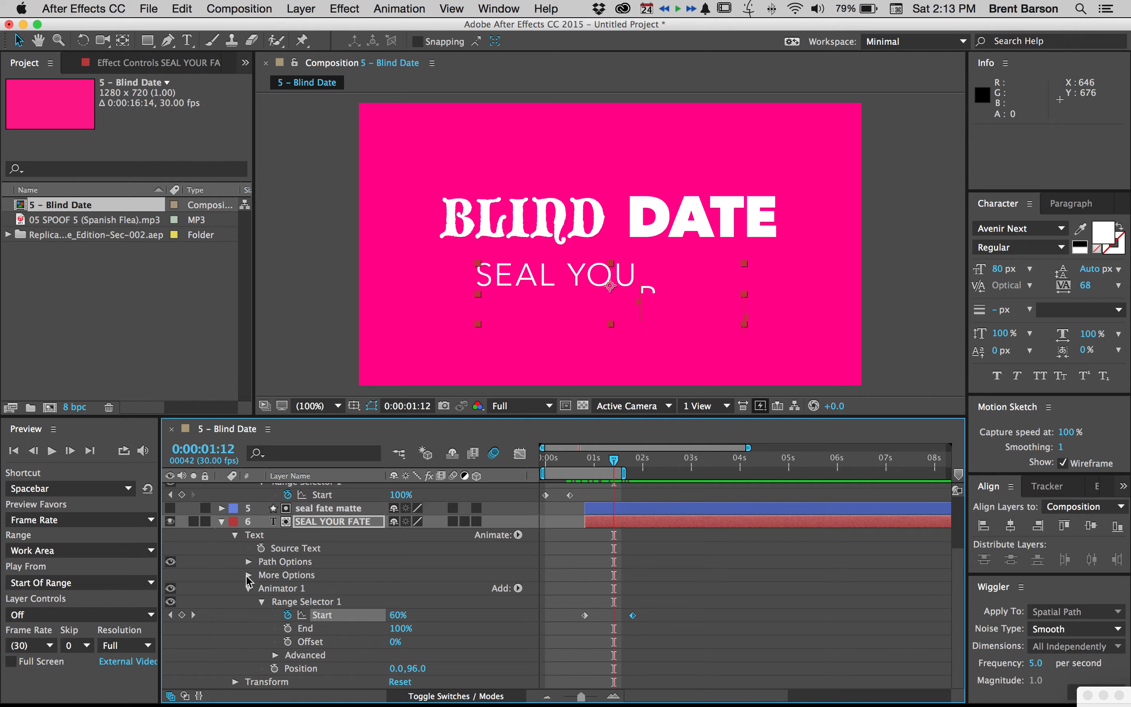
Set SEAL YOUR FATE's range selector to be based on Words and scrub through the word-by-word reveal
left_click(247, 575)
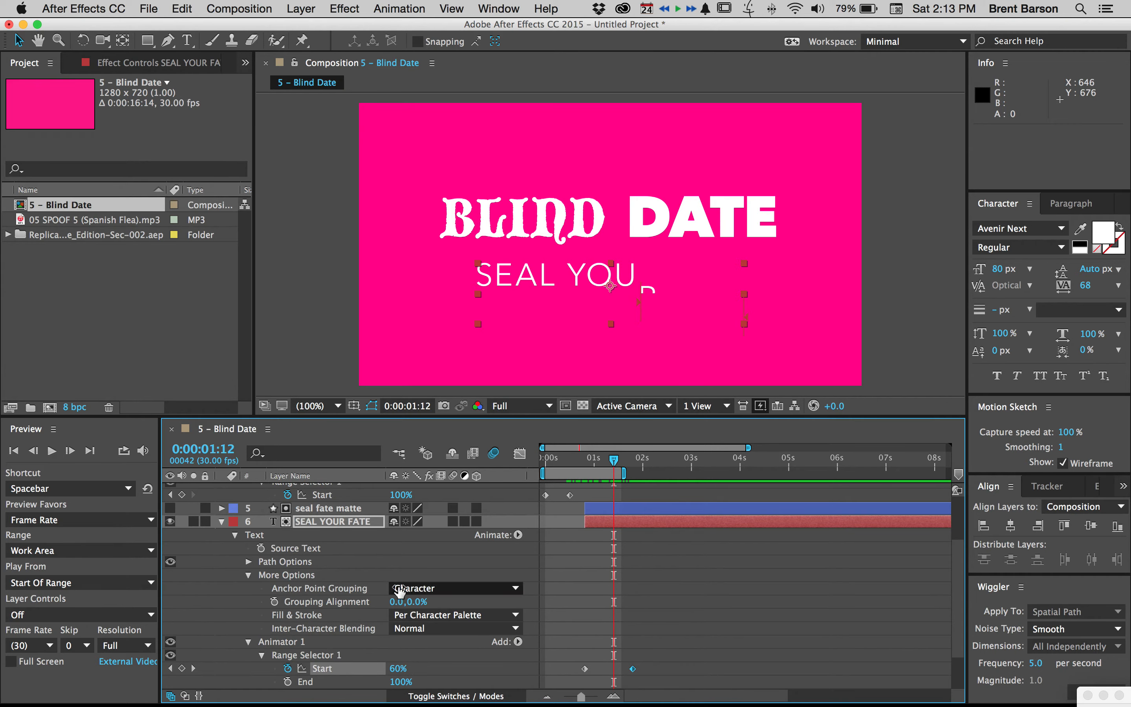
left_click(249, 575)
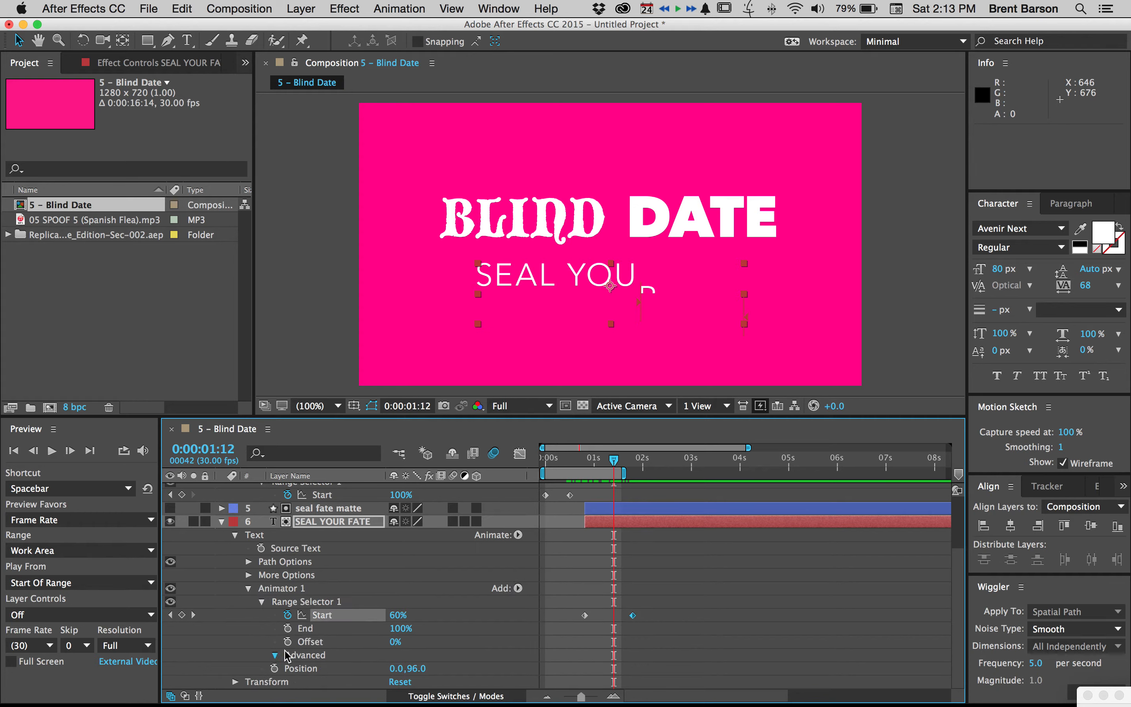
left_click(275, 655)
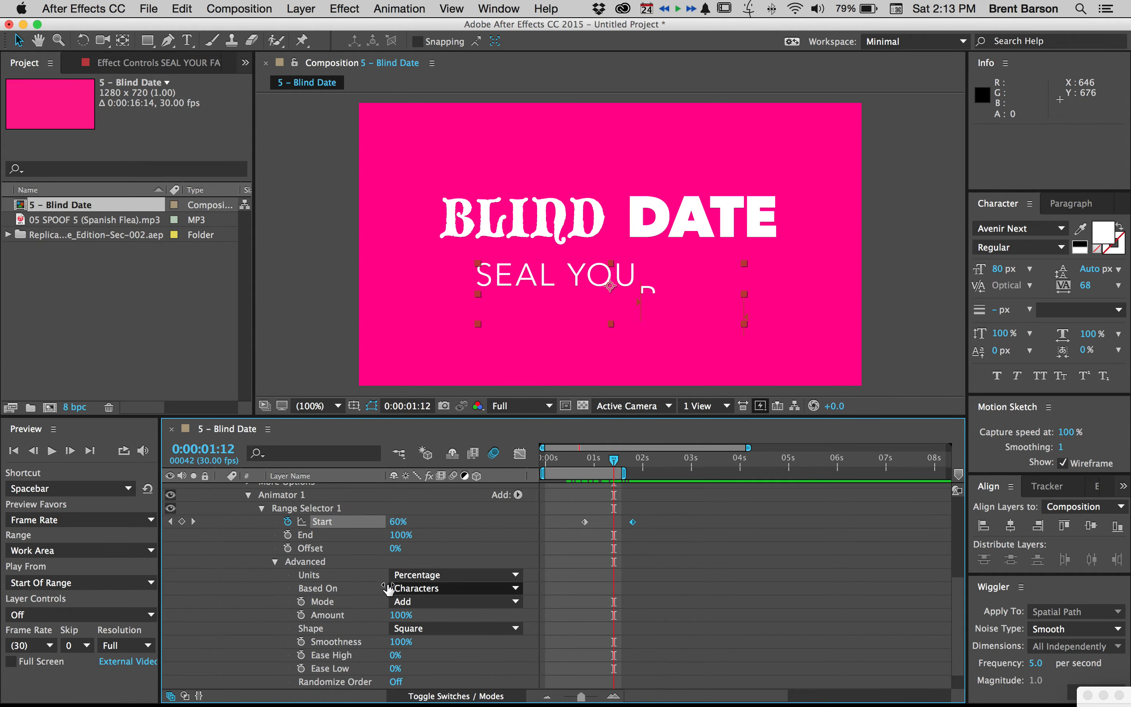
left_click(425, 590)
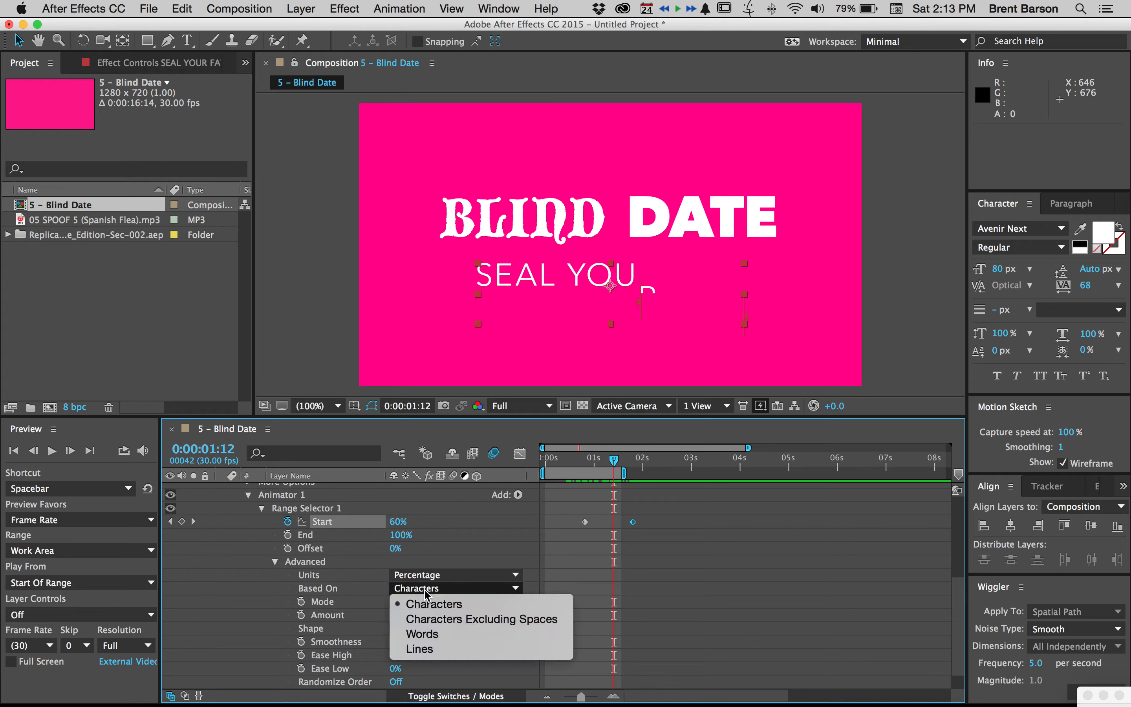
left_click(423, 633)
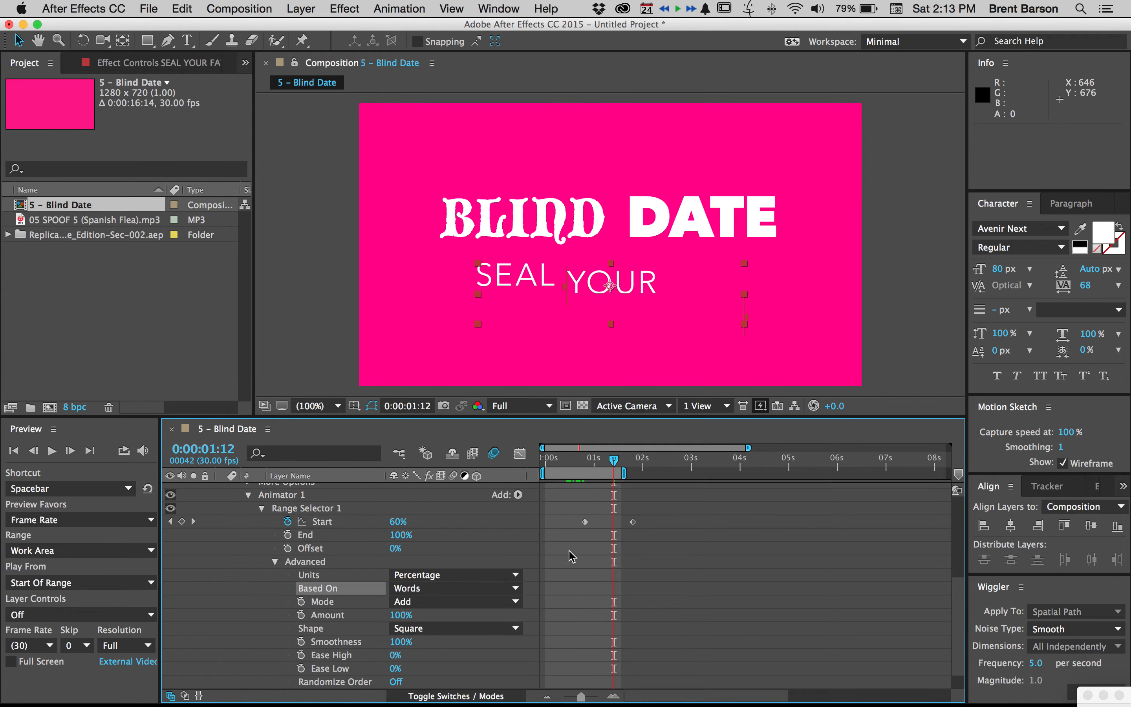
left_click_drag(579, 463, 611, 461)
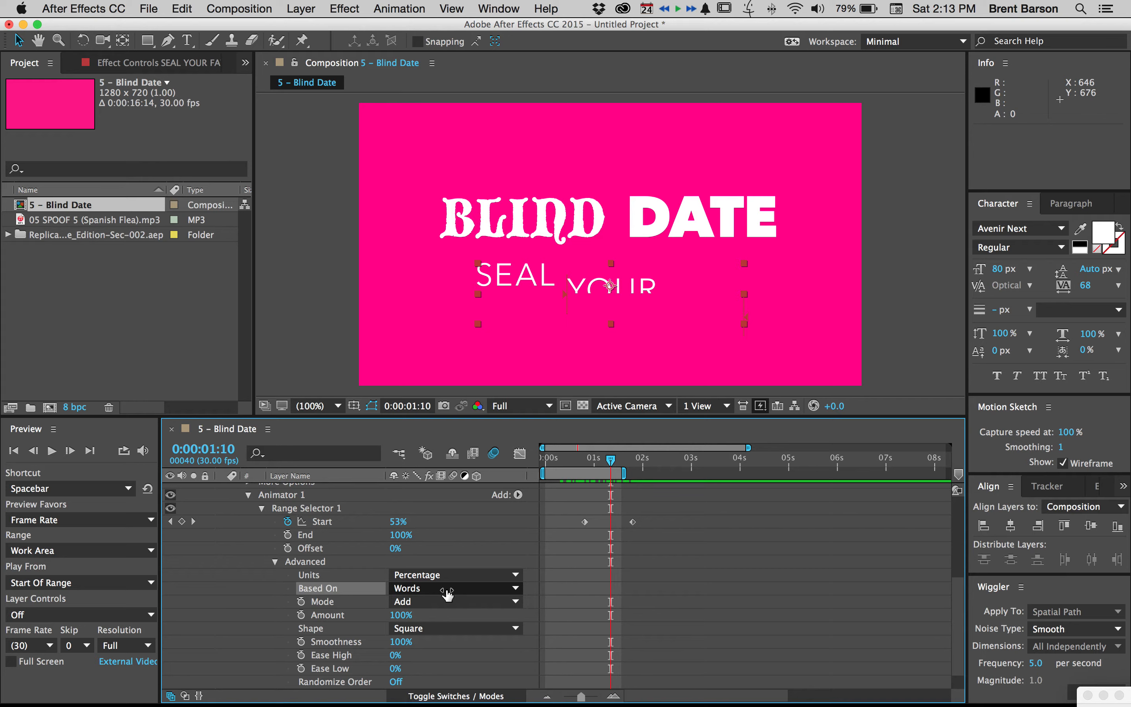
left_click(276, 562)
End the work area at 0:00:03:00 and preview the whole title animation
left_click_drag(609, 461, 693, 463)
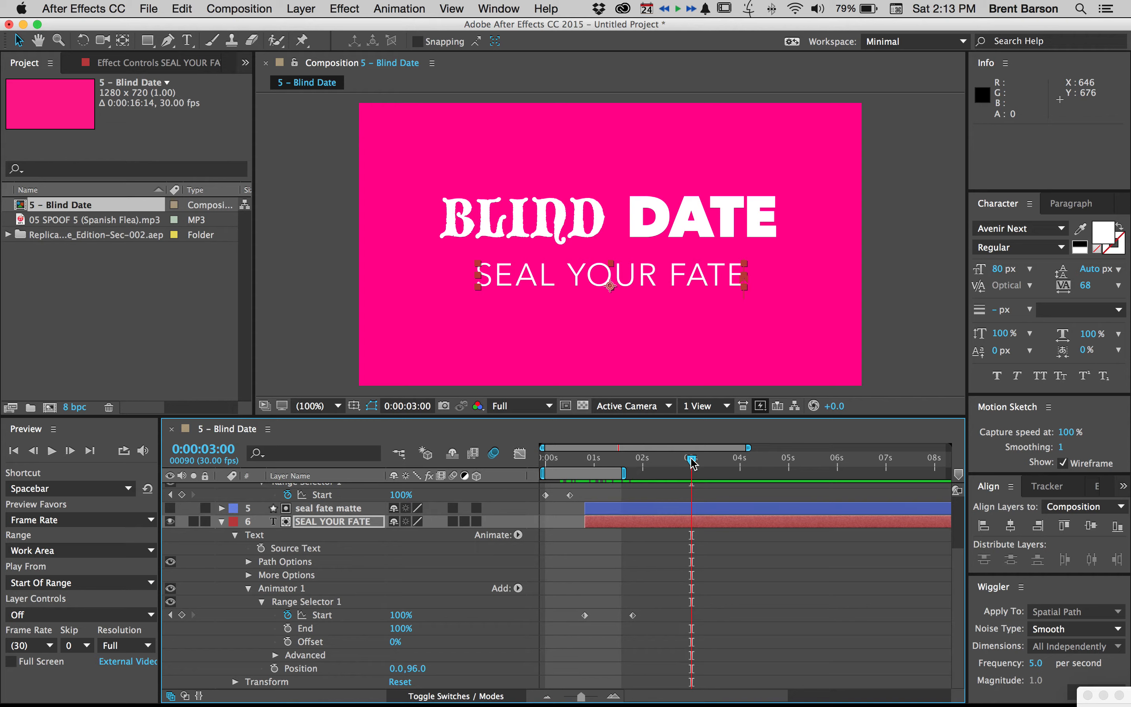
key("n")
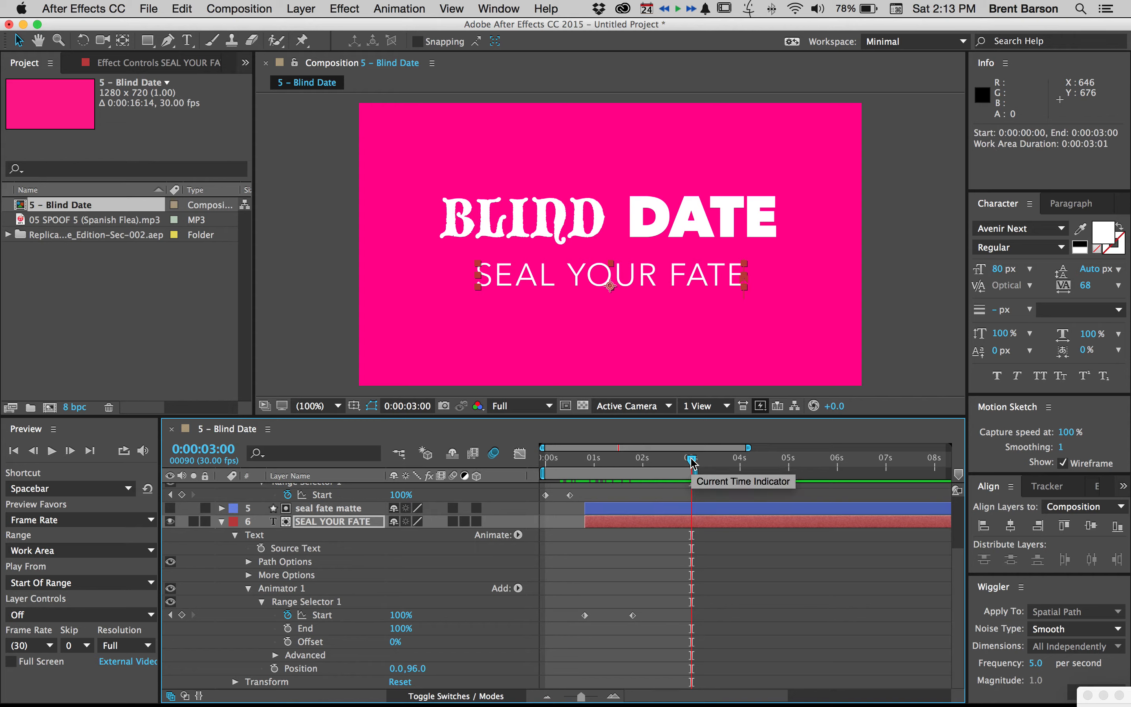
key("space")
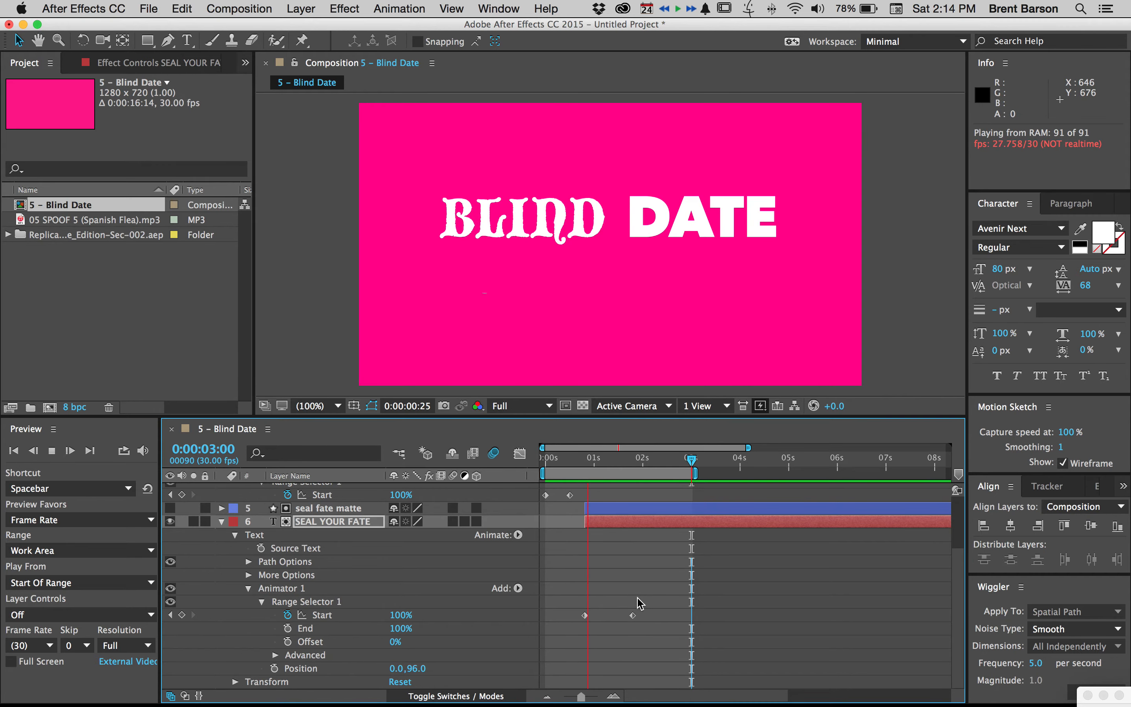
key("space")
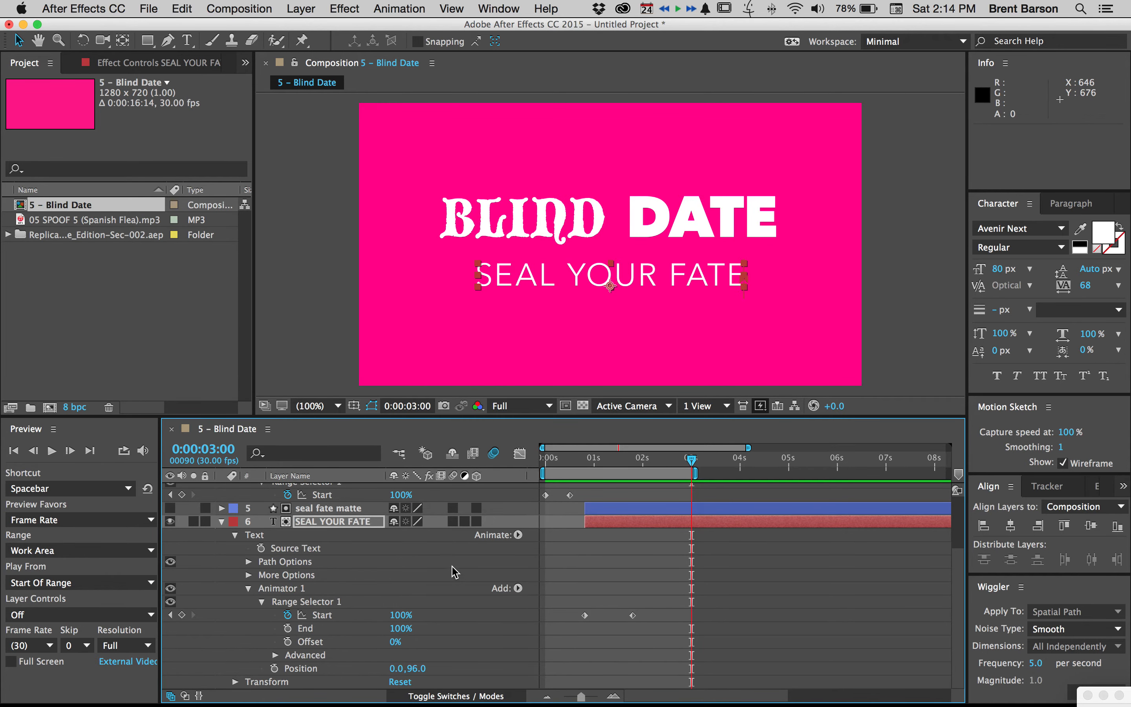
Enable motion blur on the SEAL YOUR FATE layer and apply Easy Ease to both of its Start keyframes
left_click(452, 521)
left_click_drag(656, 602, 592, 633)
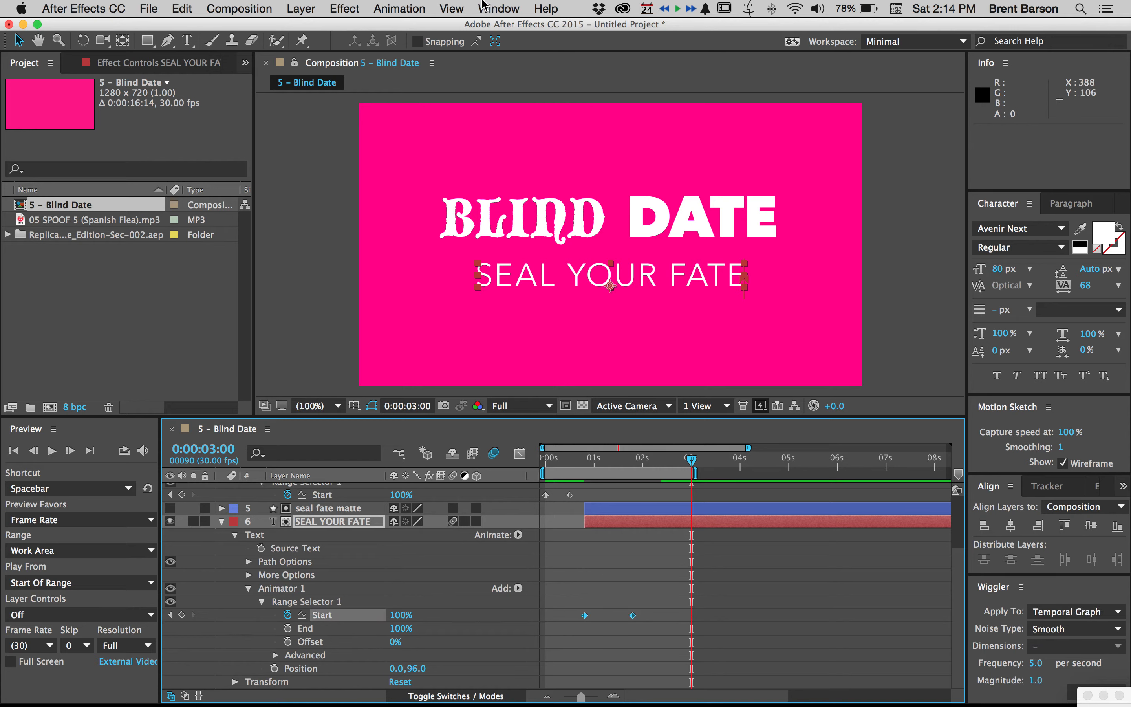
left_click(423, 8)
mouse_move(561, 157)
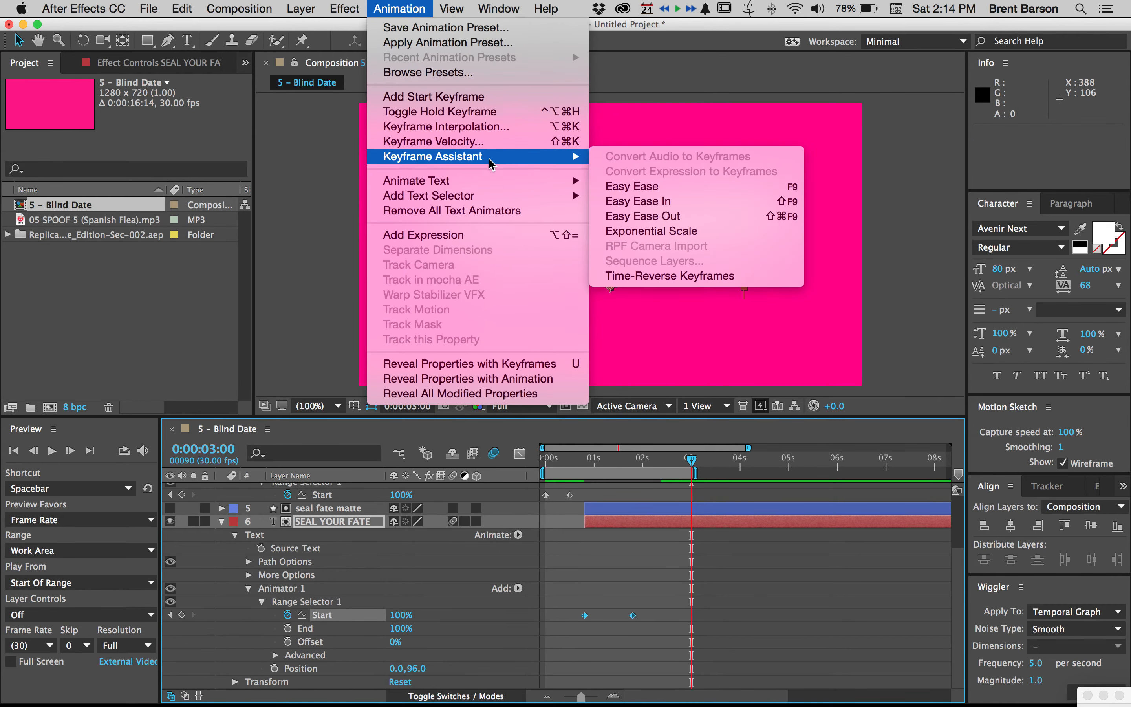
left_click(664, 185)
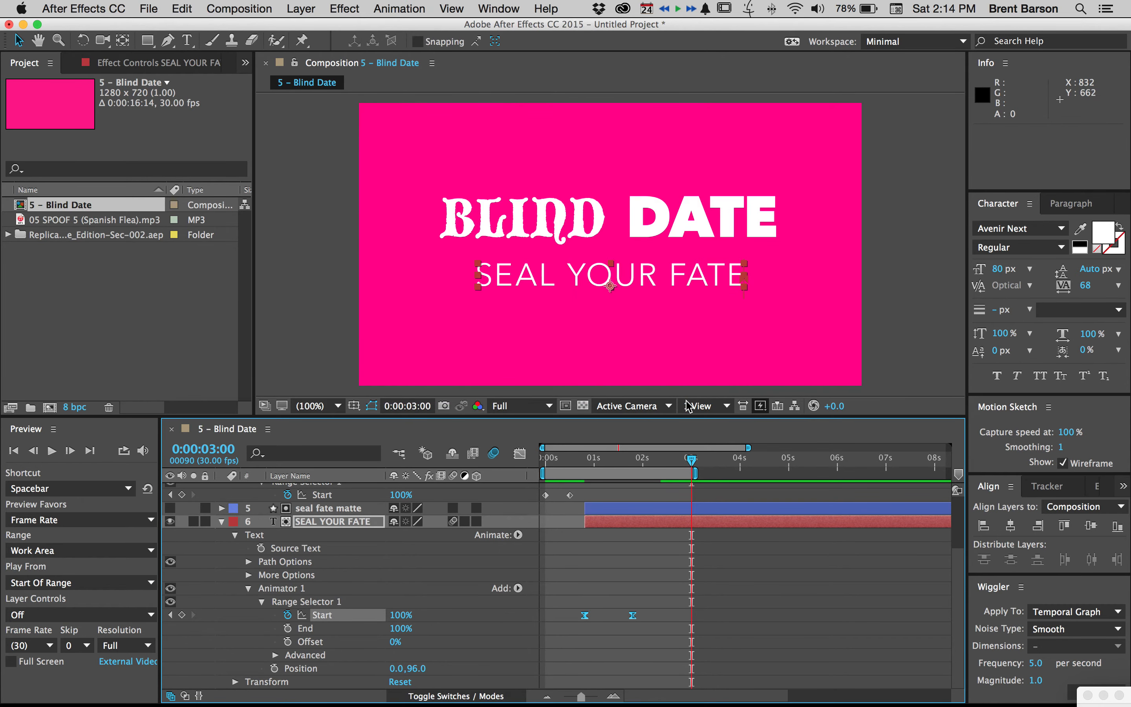
Set Ease Low to 100% in the advanced options of SEAL YOUR FATE's range selector and preview the animation
left_click(674, 566)
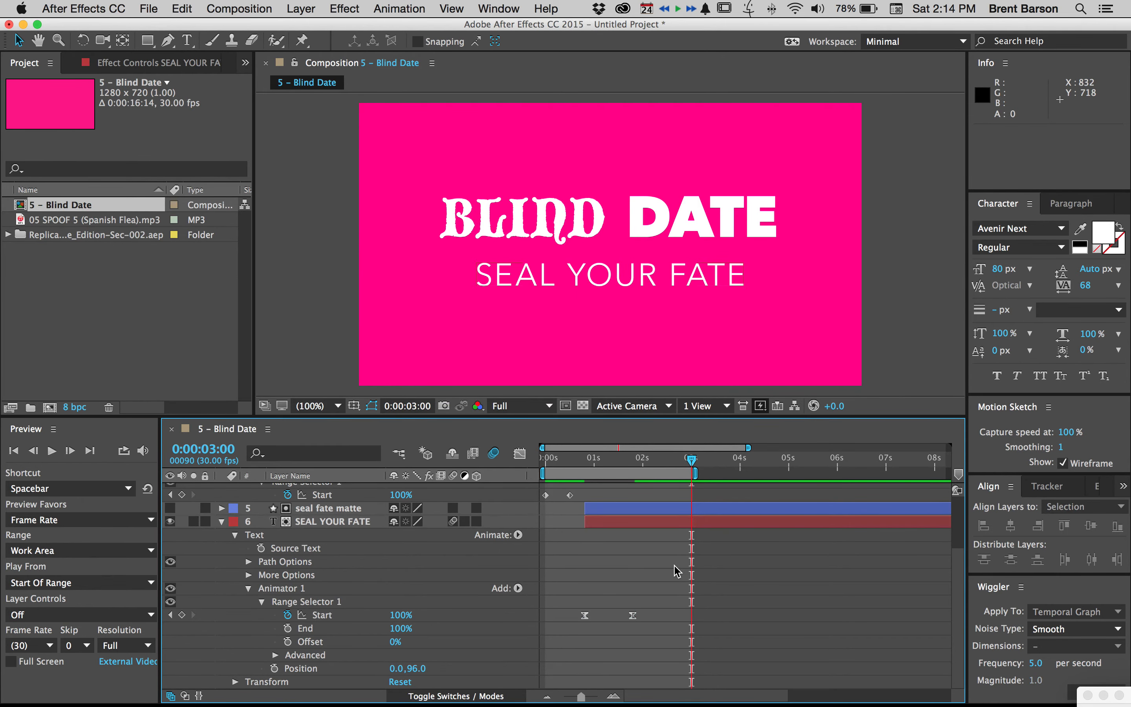
left_click(274, 655)
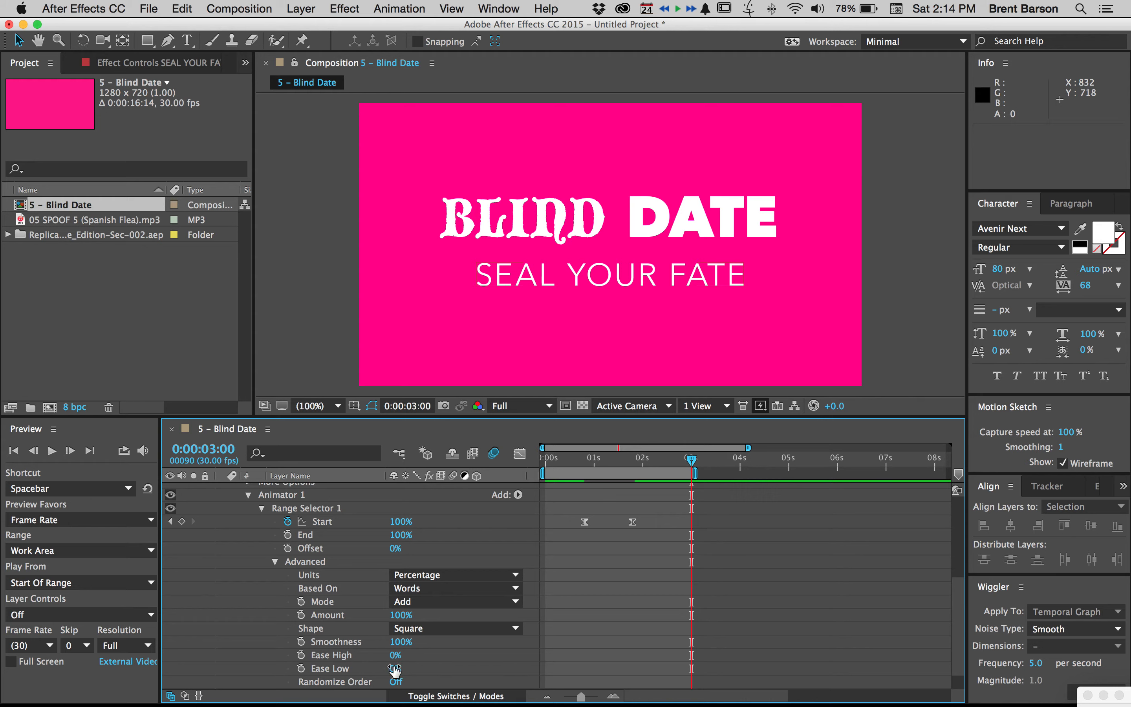
left_click_drag(394, 668, 487, 662)
left_click(671, 589)
key("space")
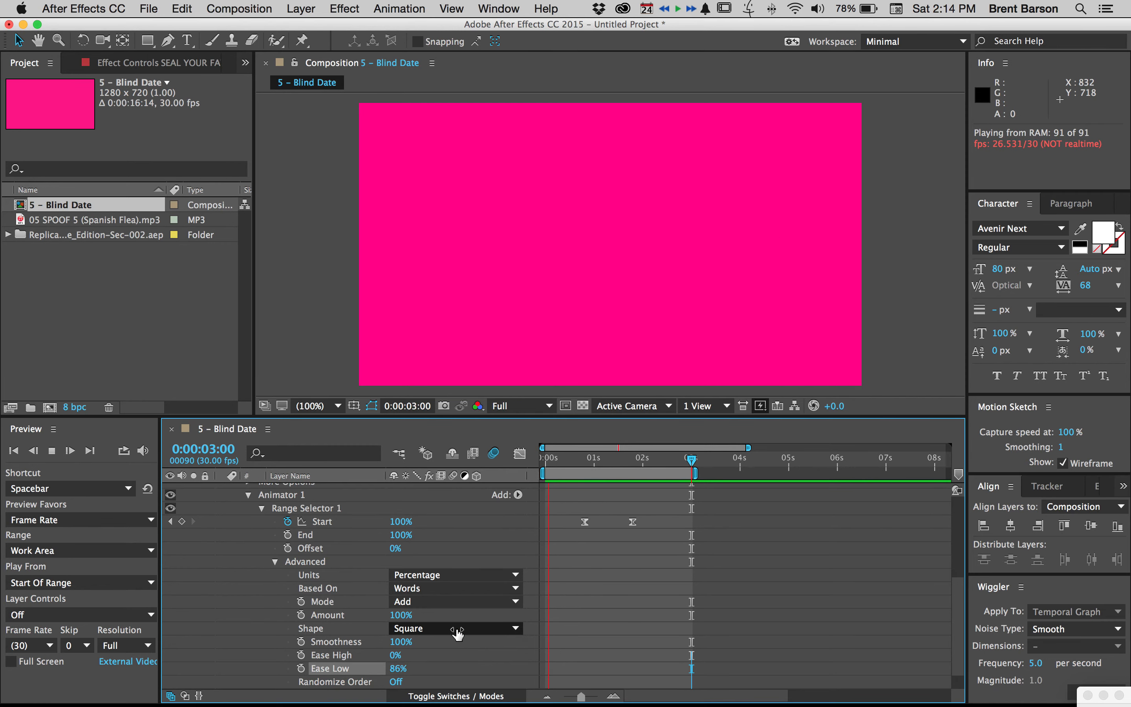
left_click_drag(399, 668, 438, 666)
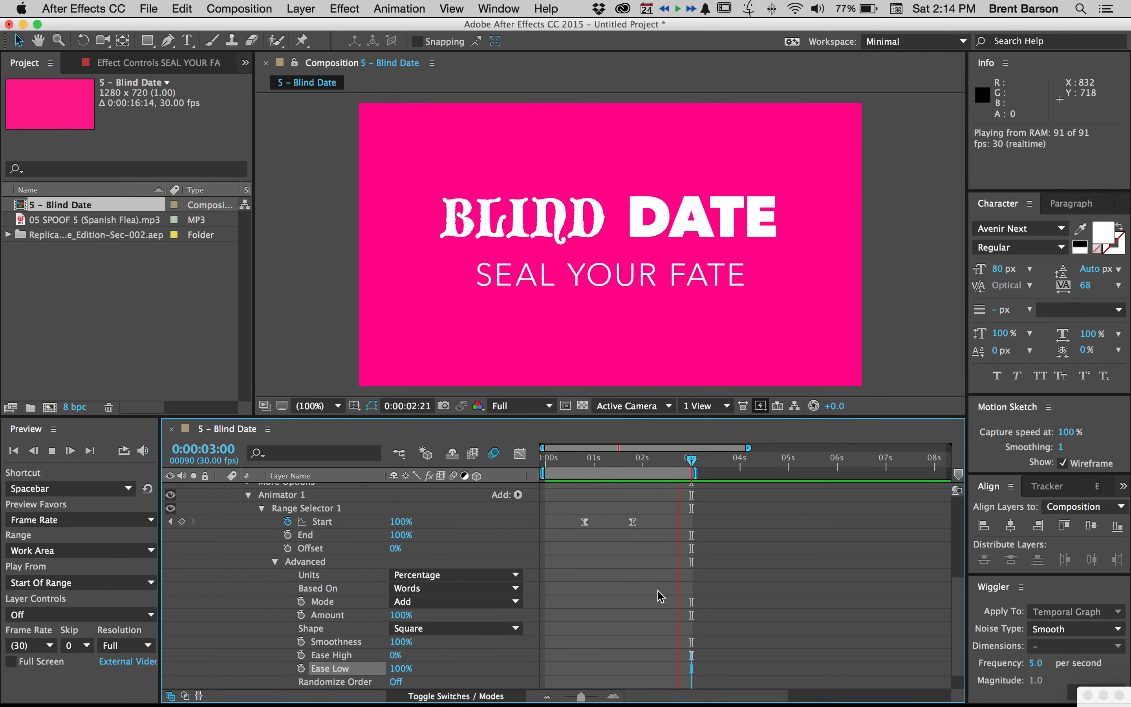
key("space")
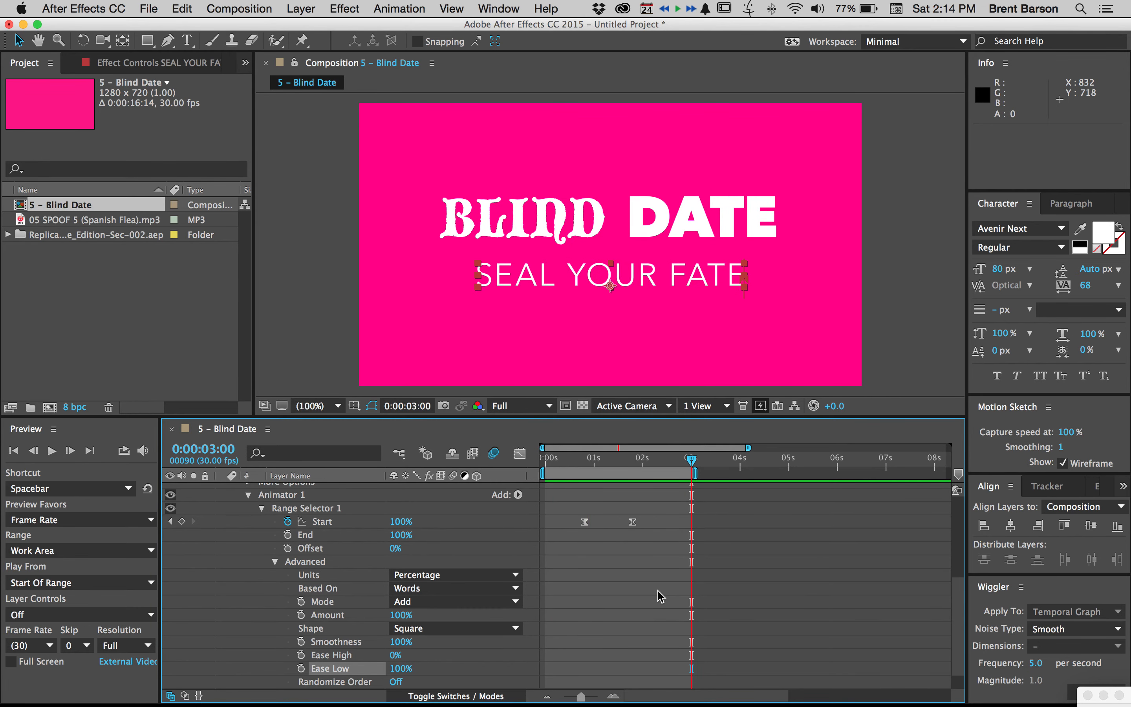
Collapse the revealed properties of all layers in the timeline and deselect them
left_click(657, 592)
key("super+a")
key("u")
left_click(649, 589)
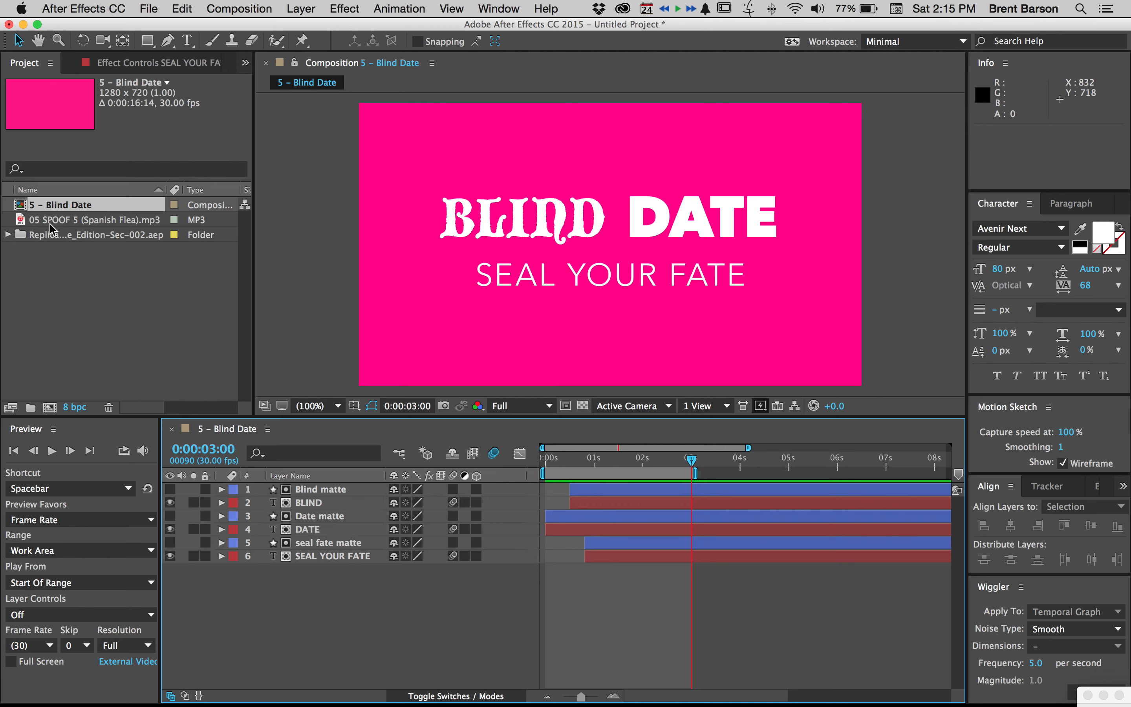
Add 05 SPOOF 5 (Spanish Flea).mp3 as the bottom layer, starting at 0:00:00:00, and scrub to 0:00:01:24
left_click_drag(61, 221, 560, 568)
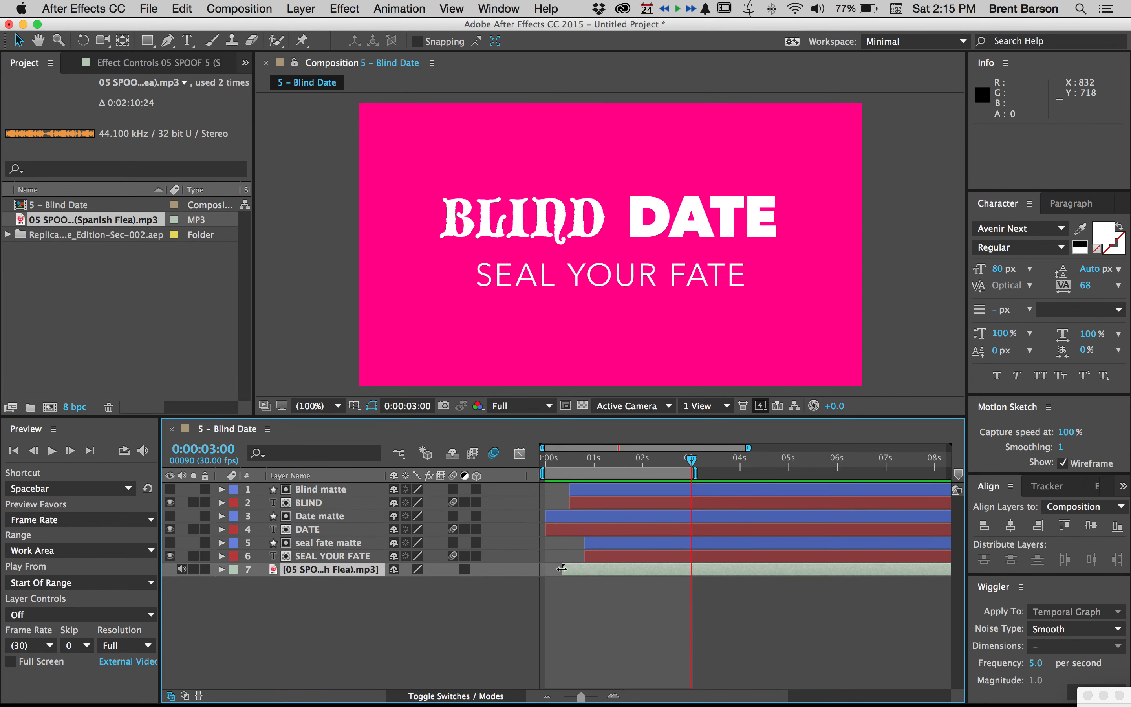
left_click_drag(644, 576, 622, 574)
left_click_drag(563, 469, 632, 540)
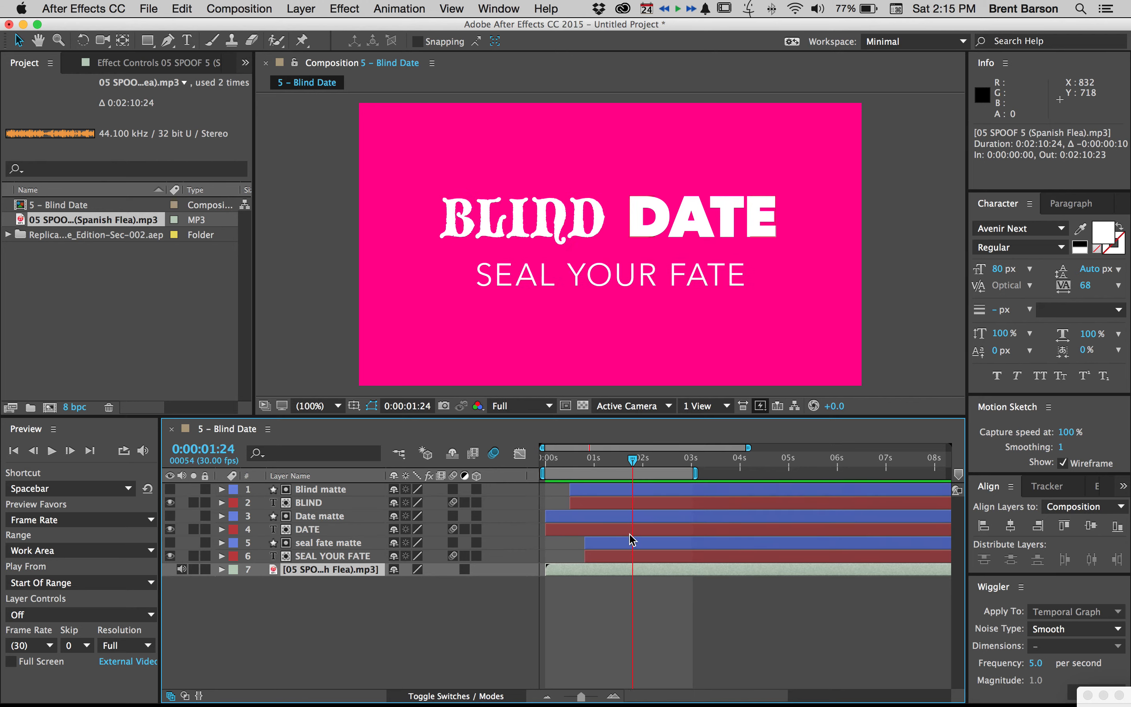
Show the music layer's waveform, shift the layer 22 frames before the composition start to skip the silence, and preview
key("l")
key("l")
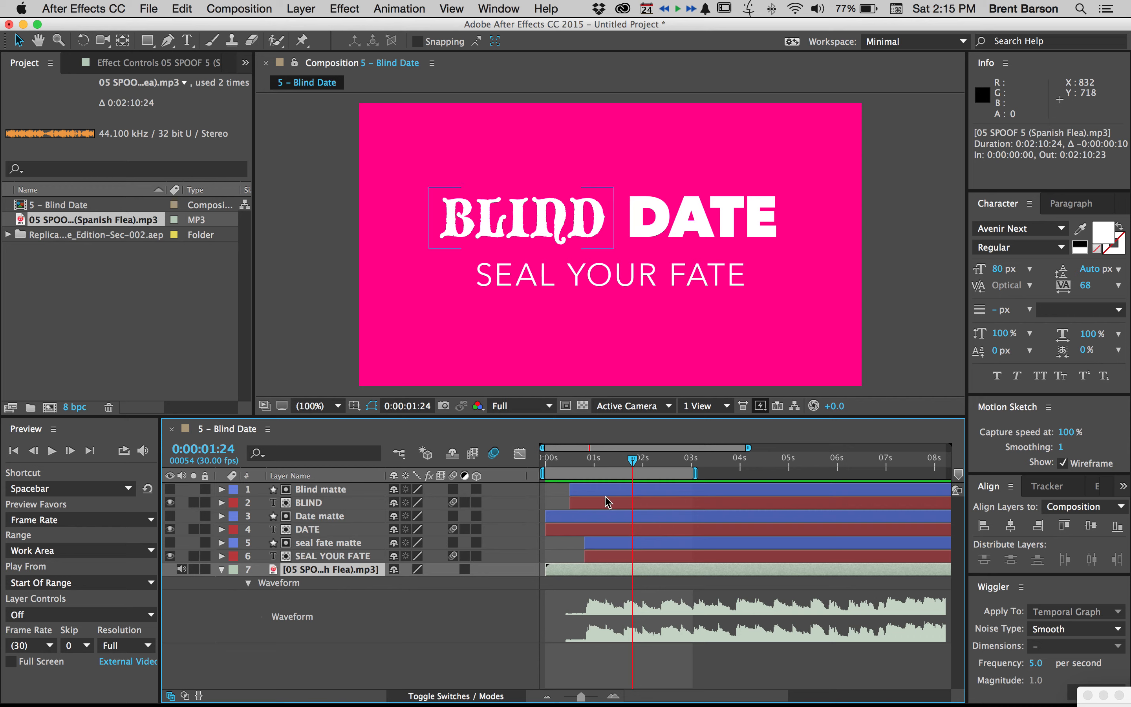
left_click_drag(738, 571, 705, 571)
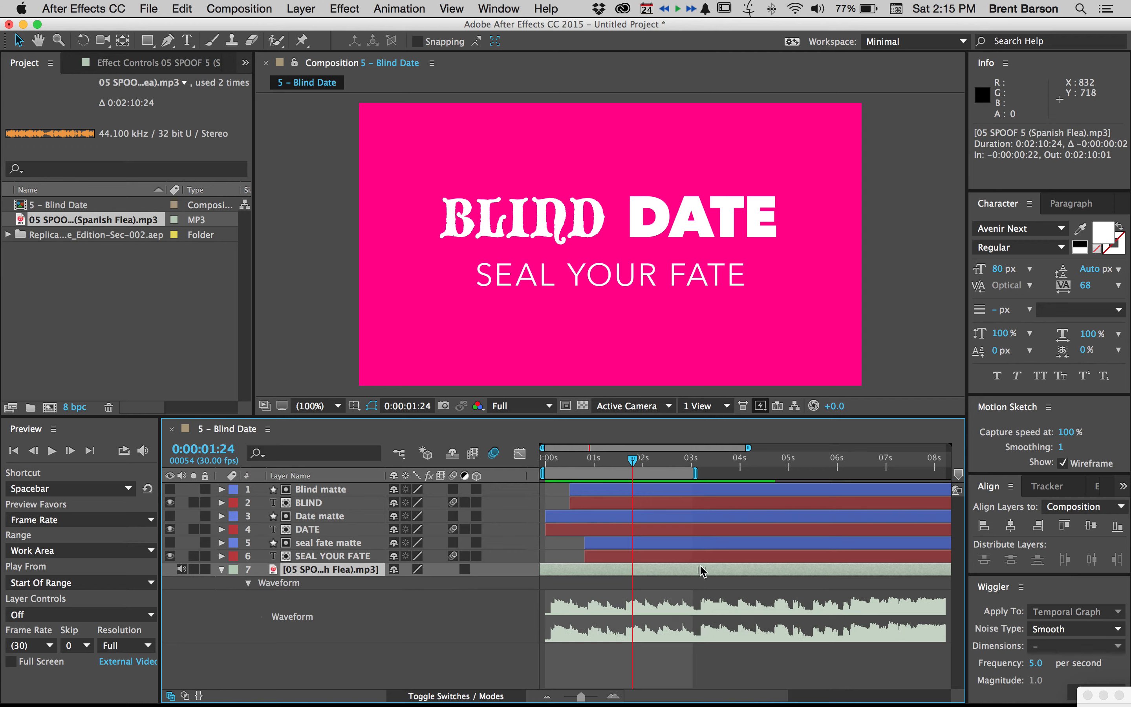
key("space")
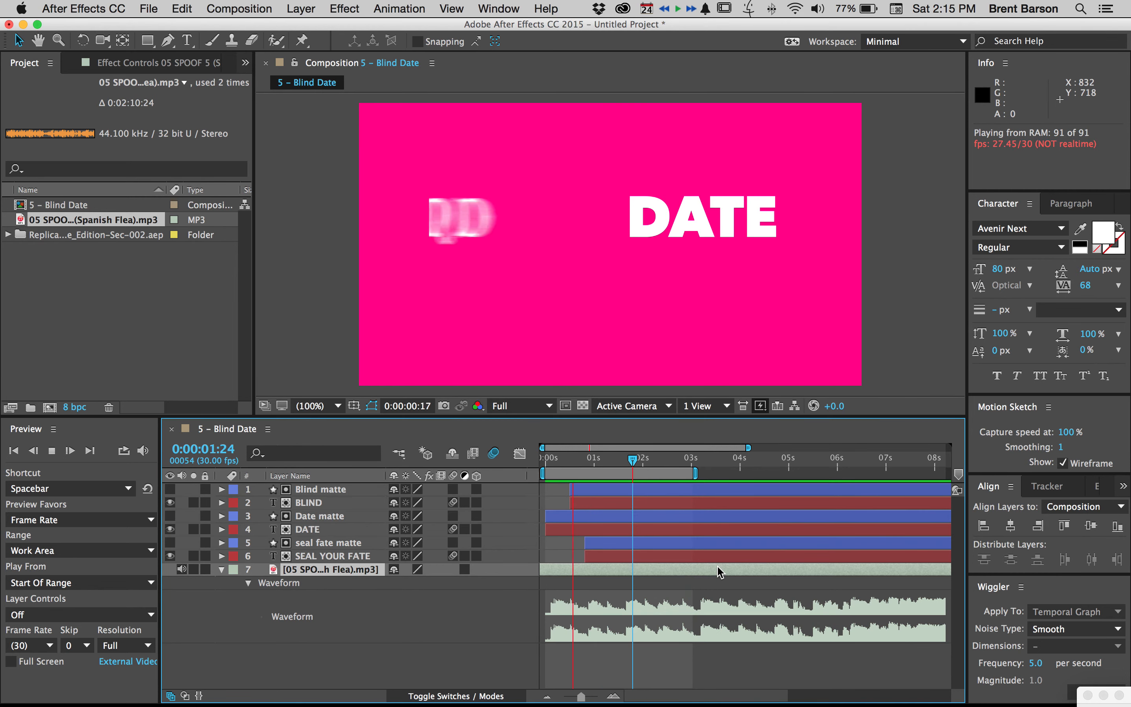
key("space")
Slide the music layer several seconds further earlier and preview the titles with the new passage
left_click_drag(836, 574, 589, 571)
key("space")
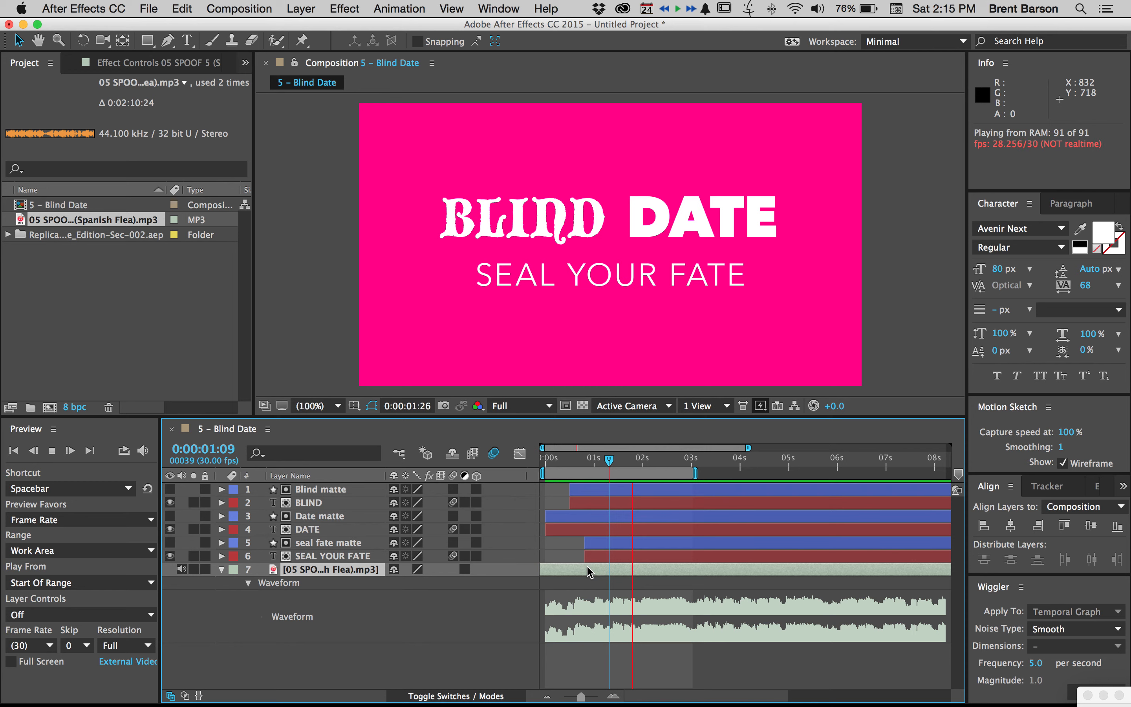
key("space")
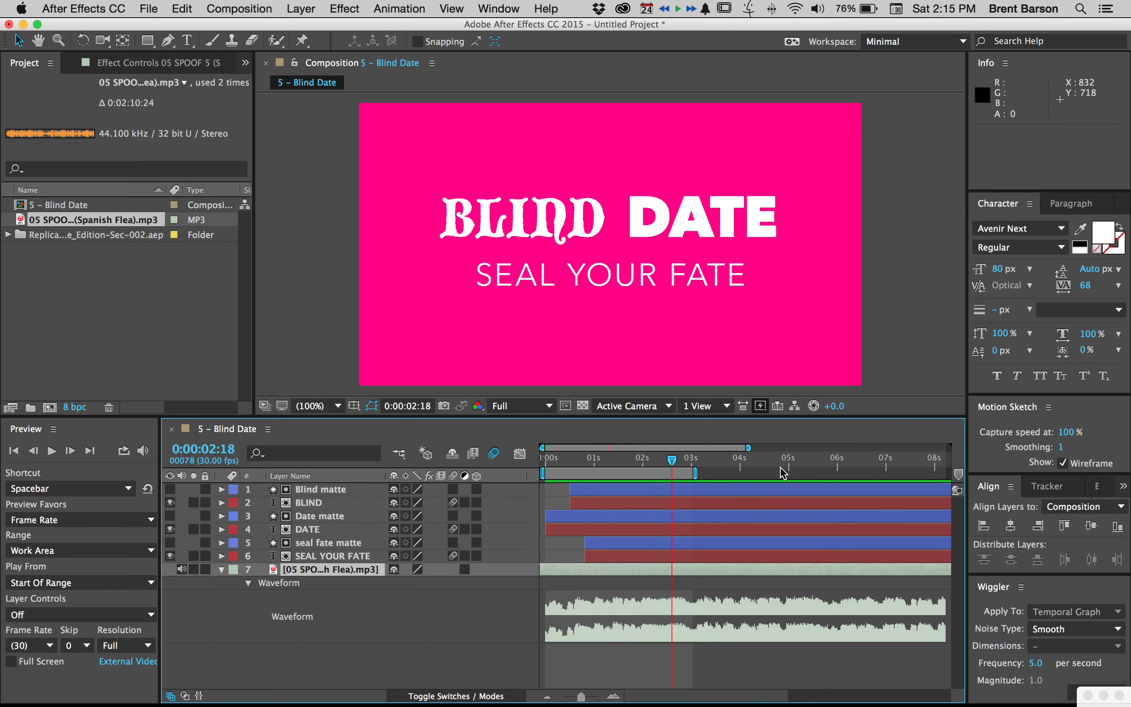
End the work area at 0:00:06:00 and preview the title animation with music
left_click(840, 462)
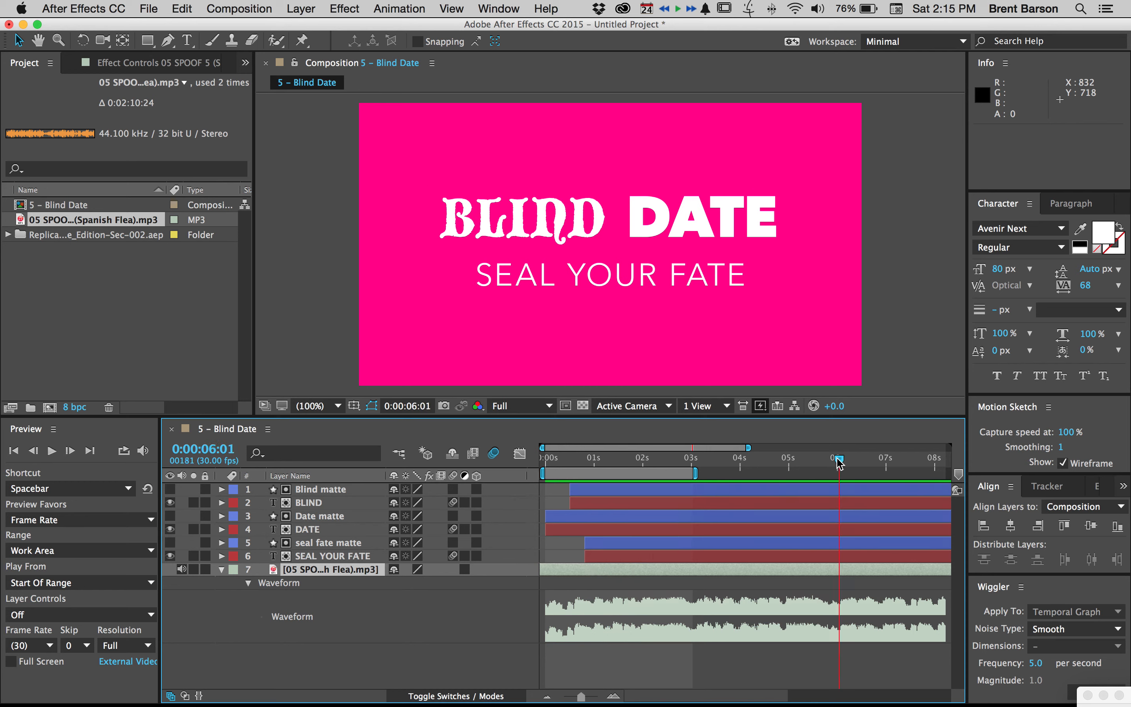
left_click(837, 461)
key("n")
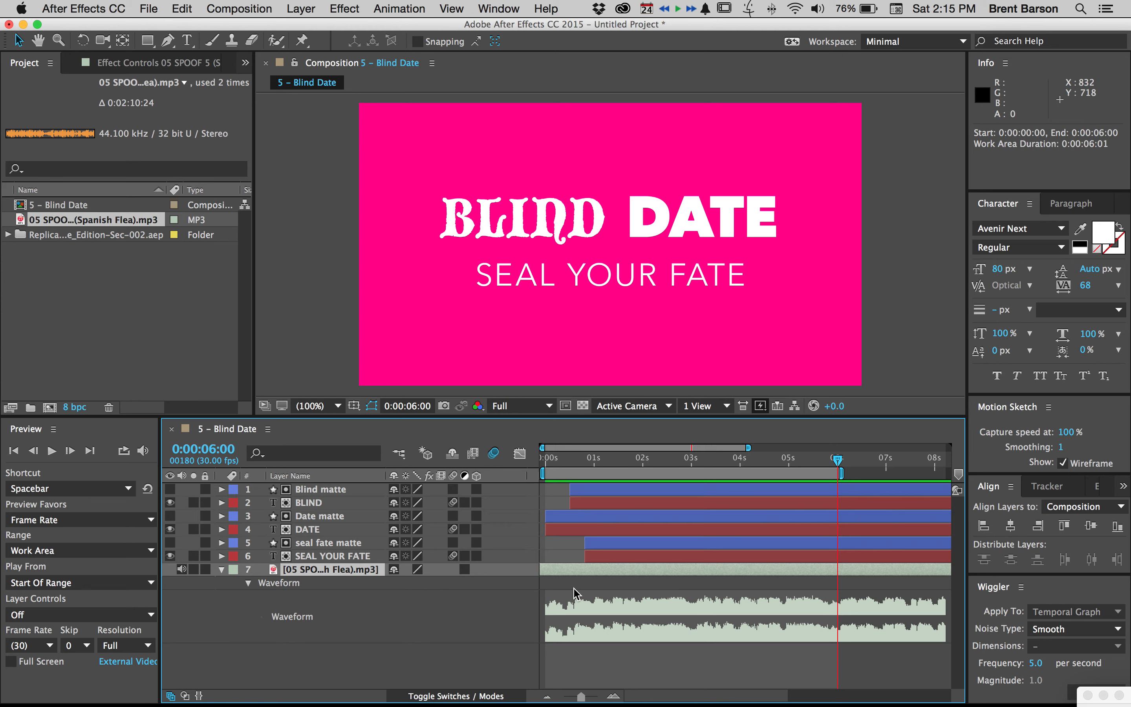
key("space")
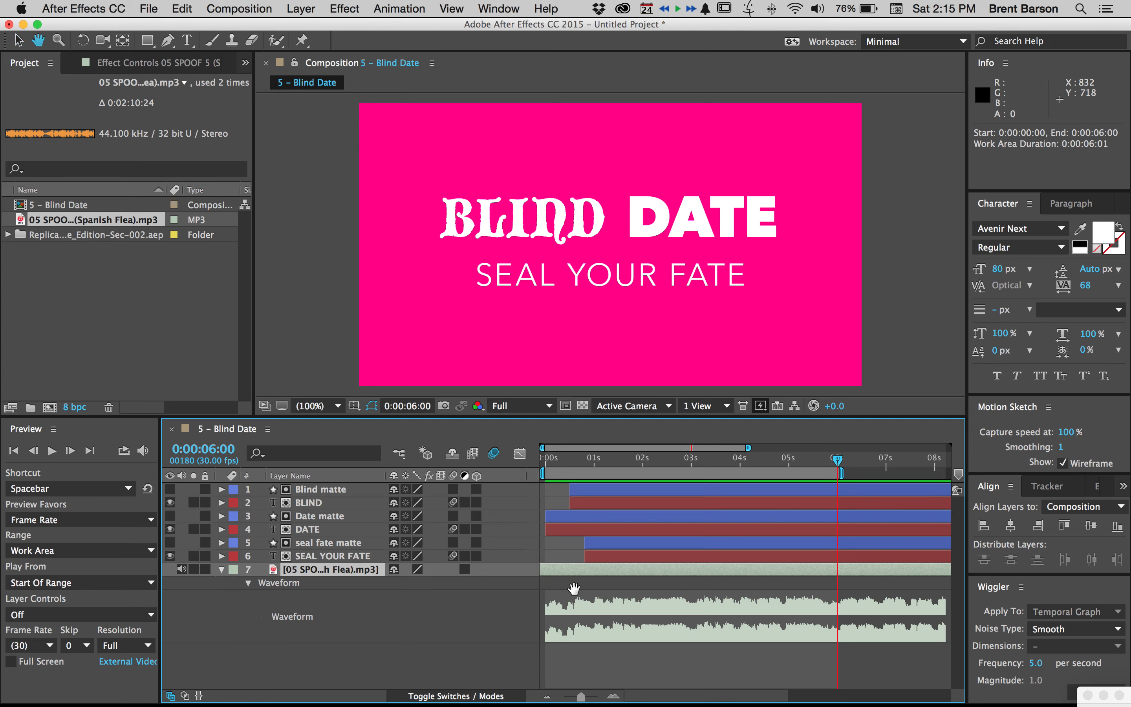
key("space")
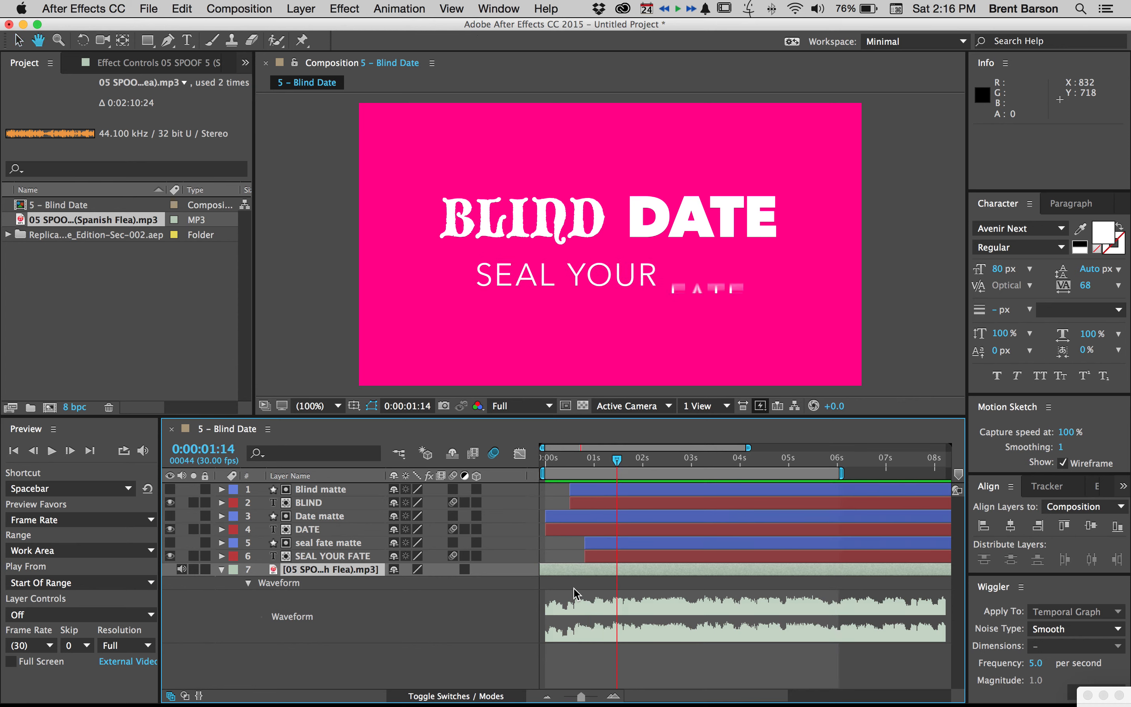
Examine the music waveform closely at the opening frames, then across the full composition from start to end
scroll(548, 596, "up", 10)
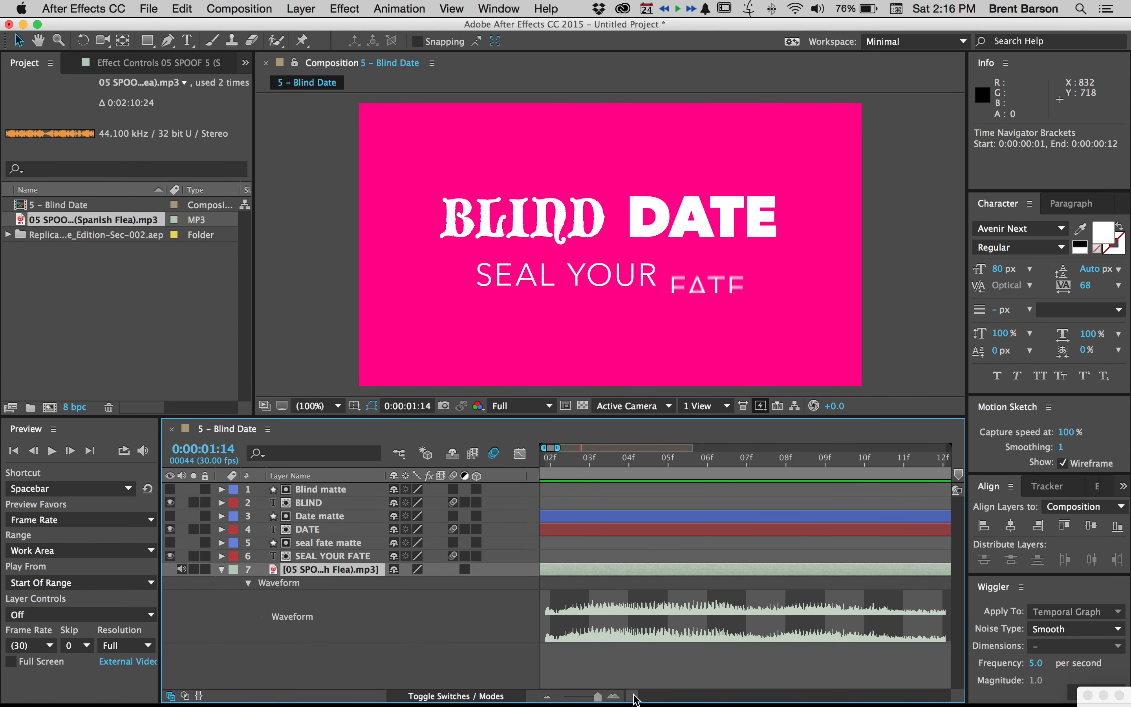
left_click_drag(633, 695, 609, 695)
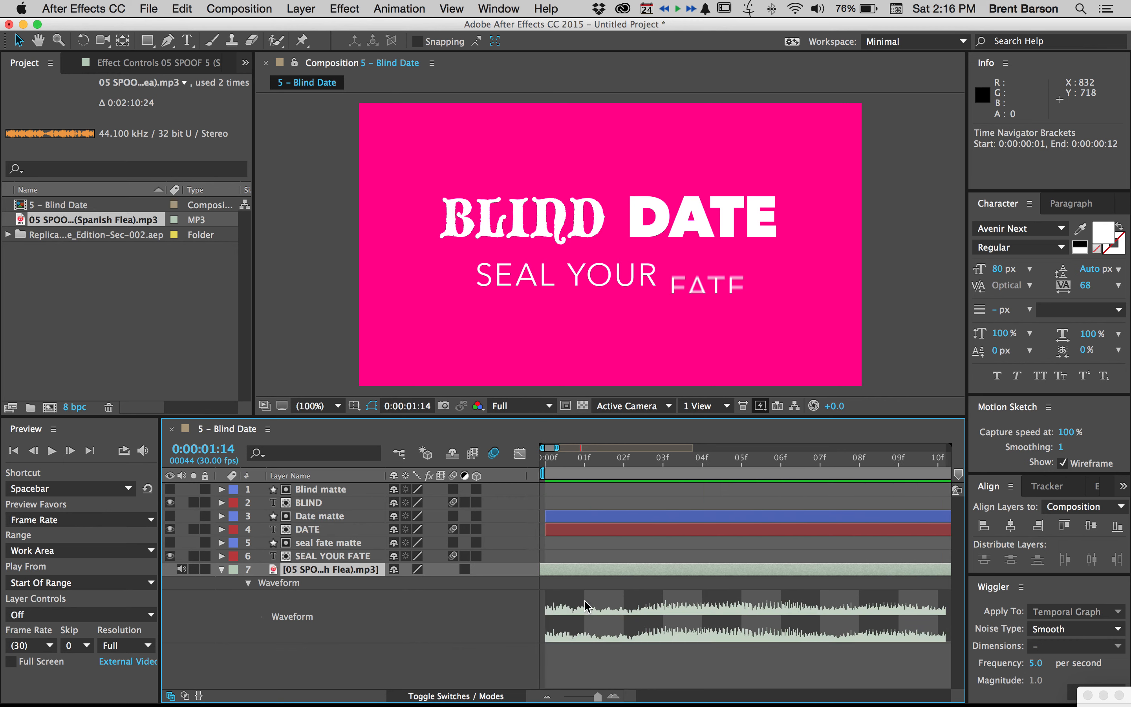
key("space")
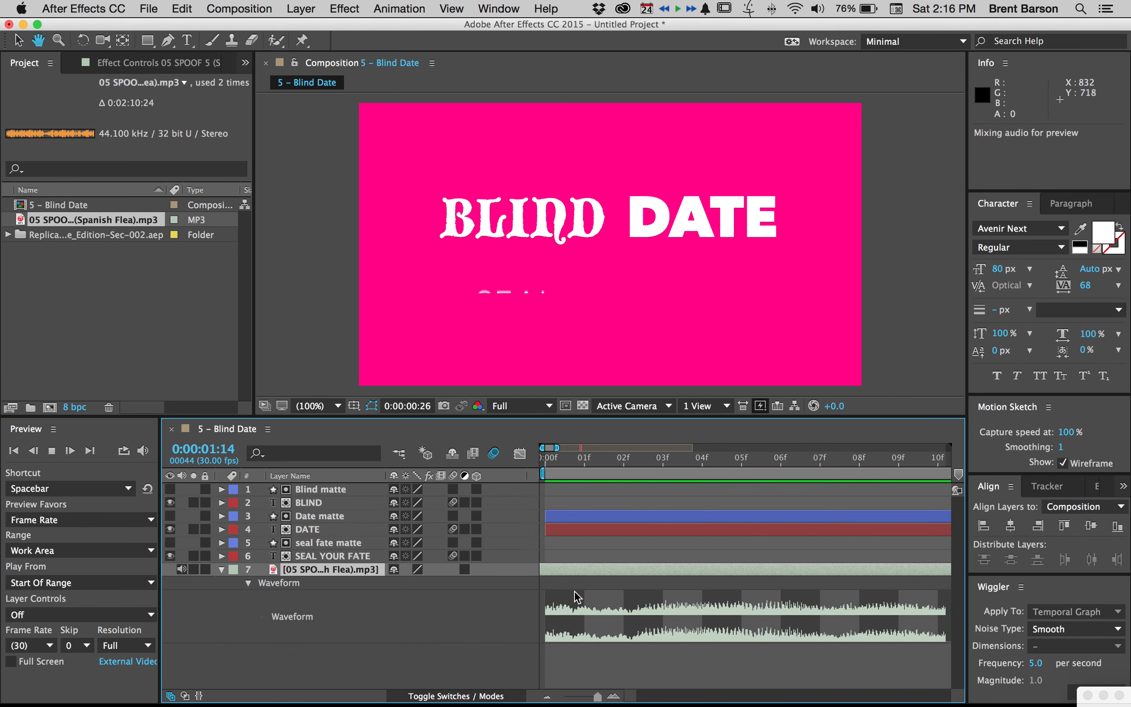
scroll(577, 596, "down", 10)
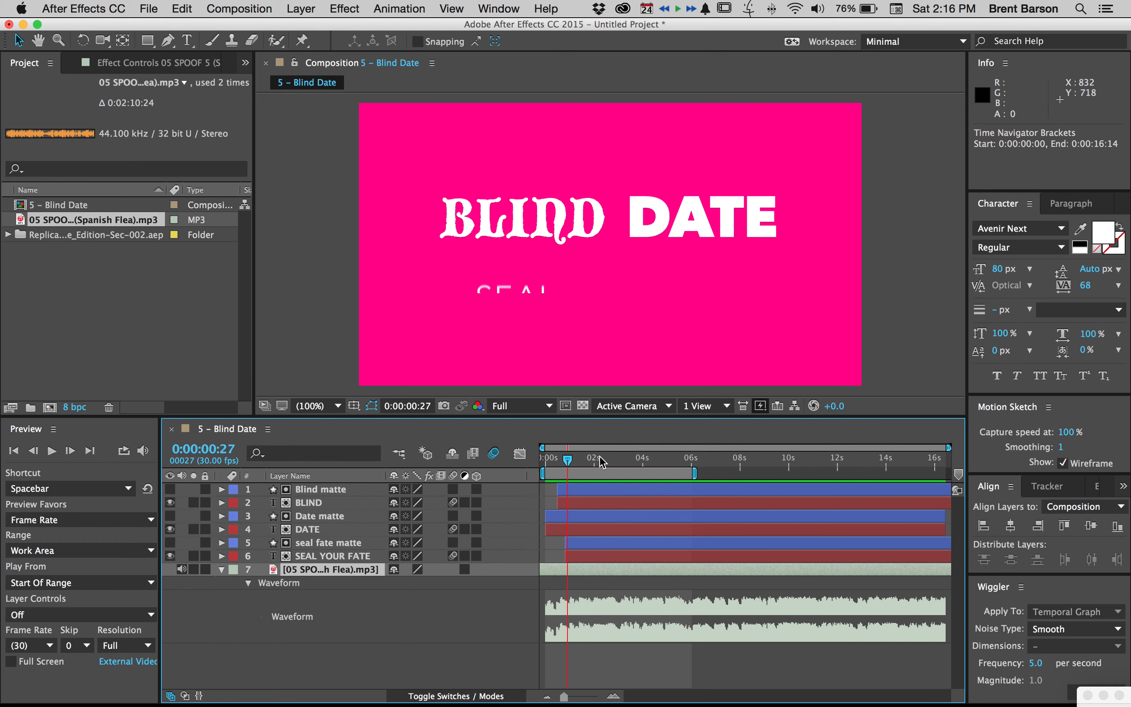
left_click_drag(567, 461, 648, 453)
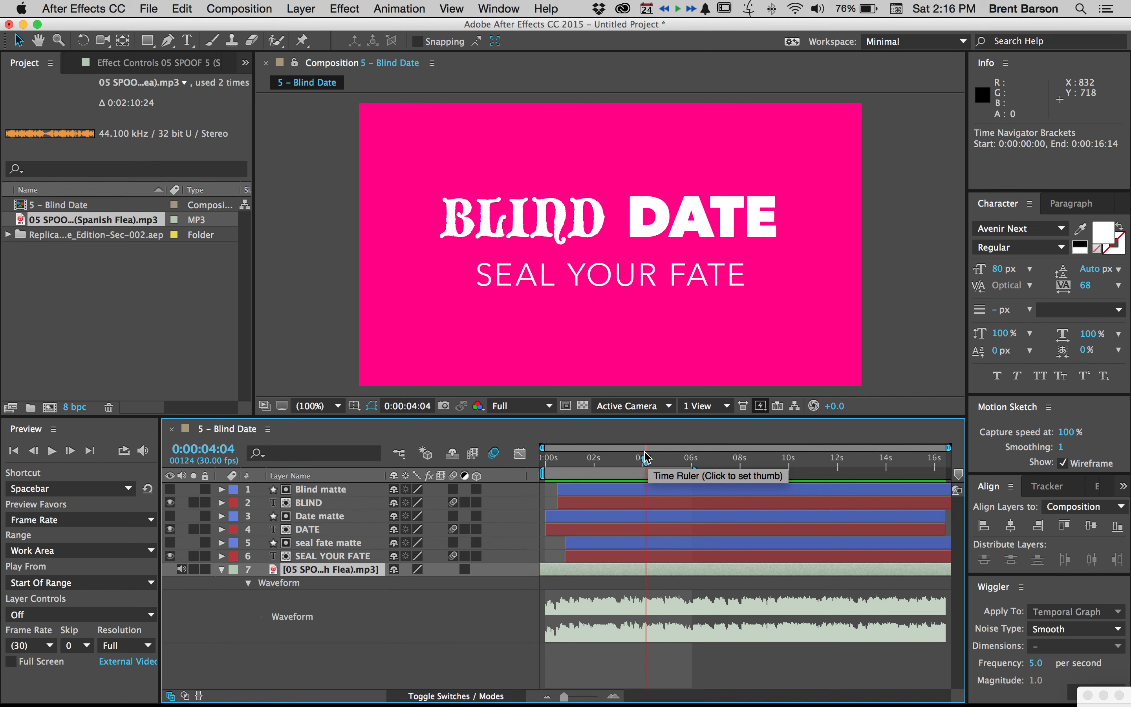
left_click_drag(647, 457, 659, 460)
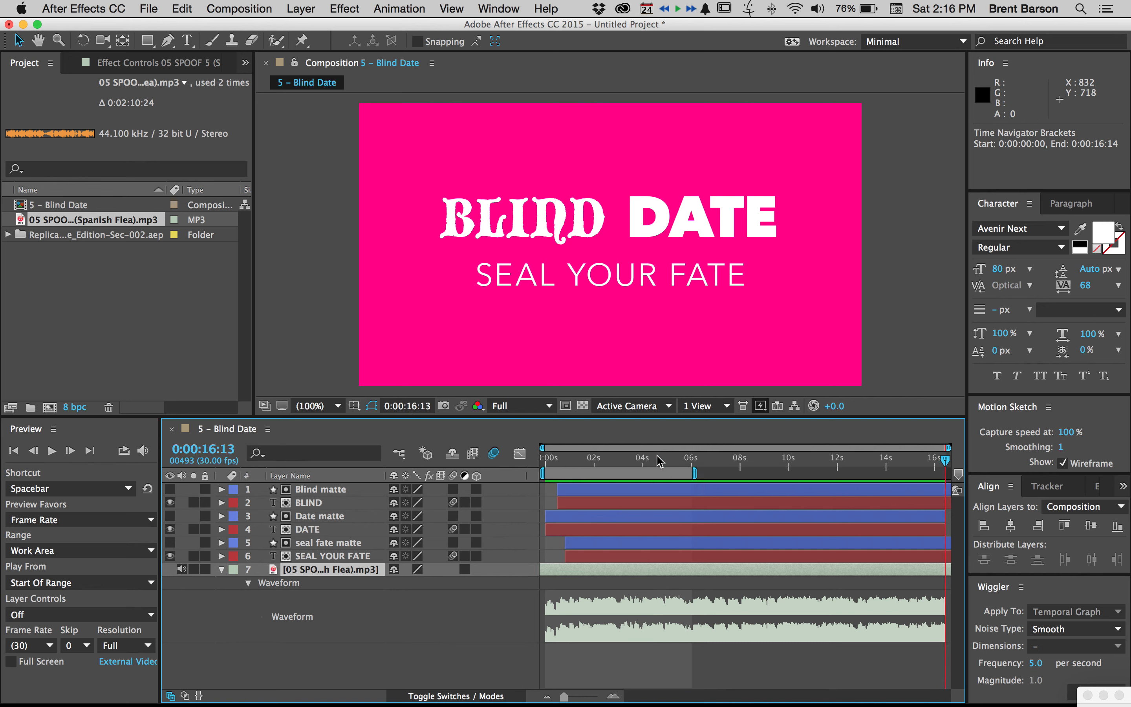
key("Home")
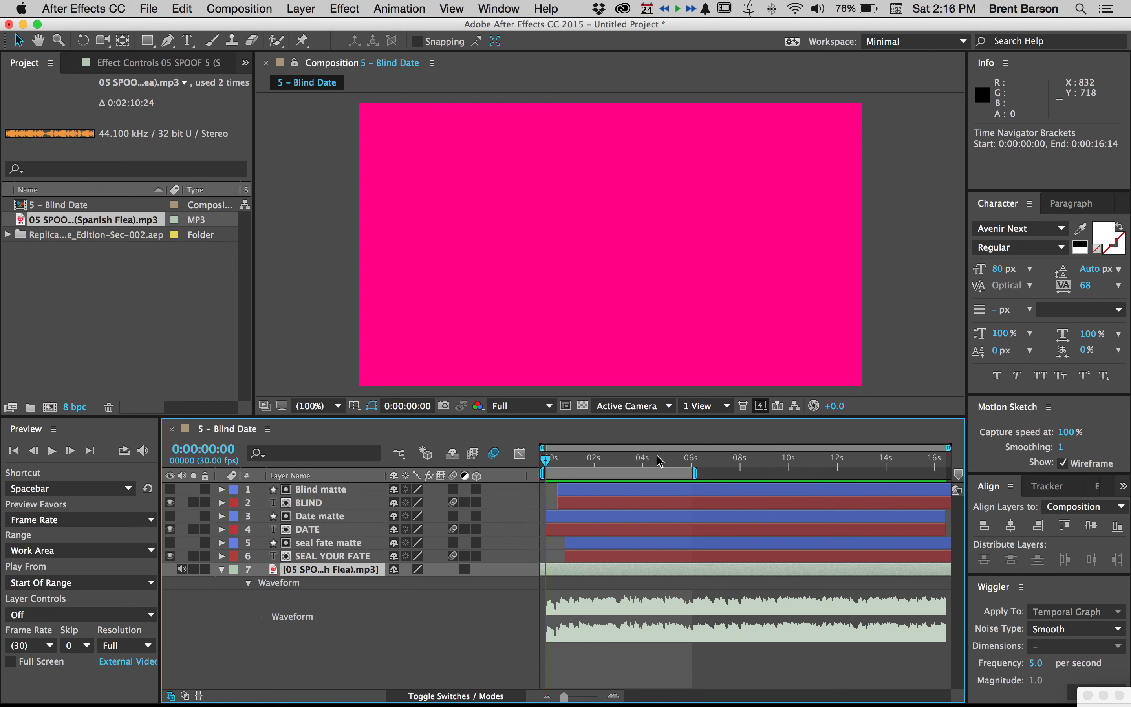
key("End")
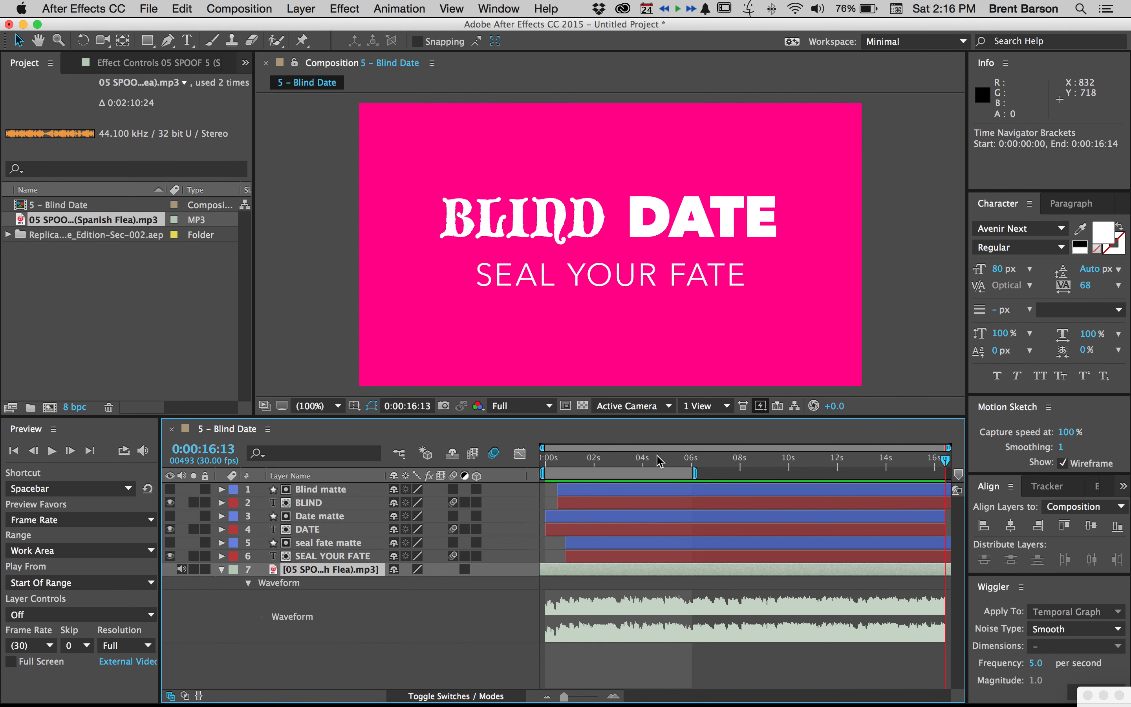
Keyframe the music layer's Audio Levels at +0.00 dB at both 0:00:06:01 and 0:00:05:01
left_click_drag(665, 461, 693, 459)
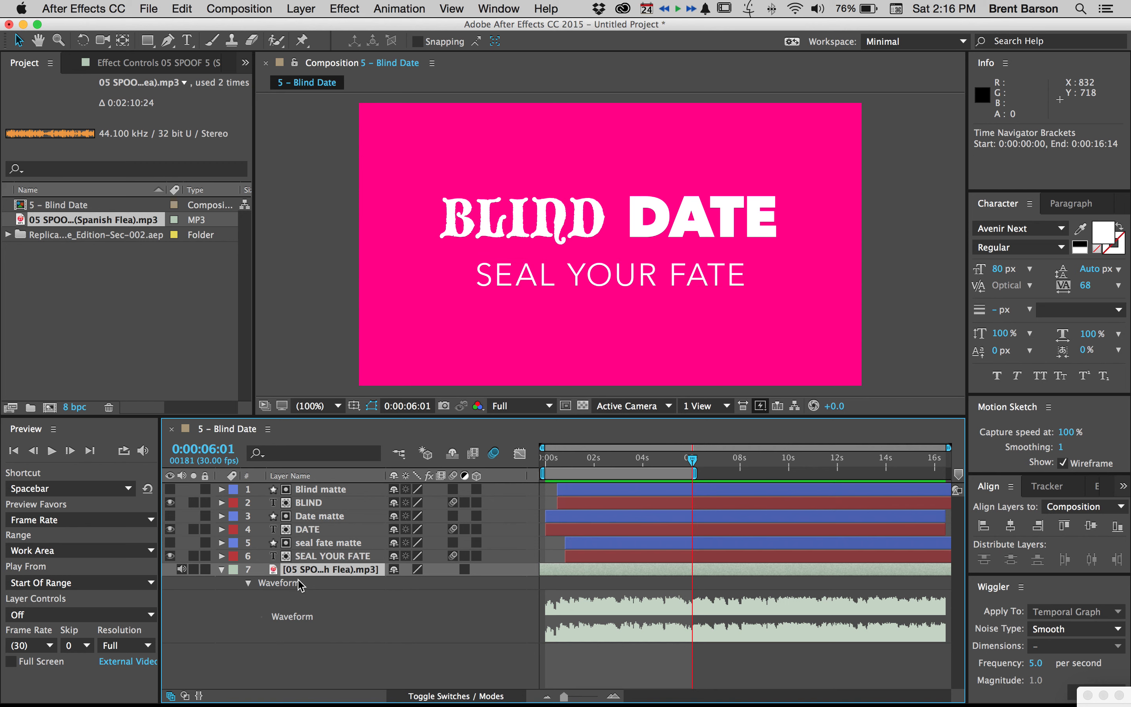
key("l")
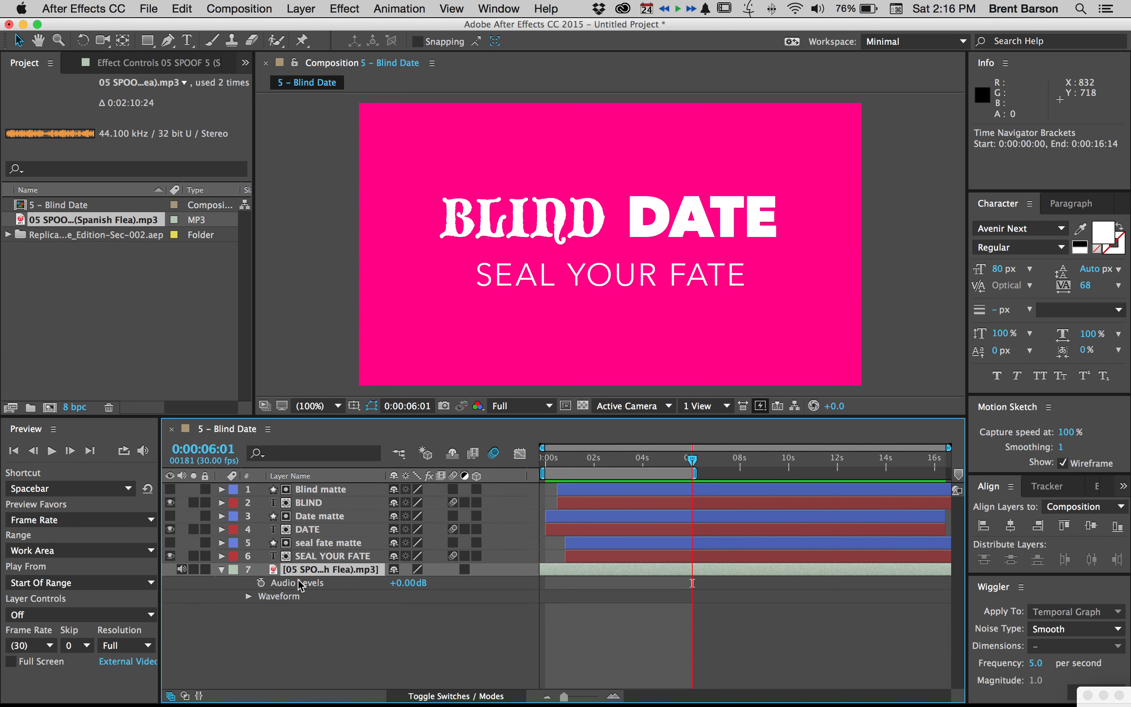
left_click(261, 583)
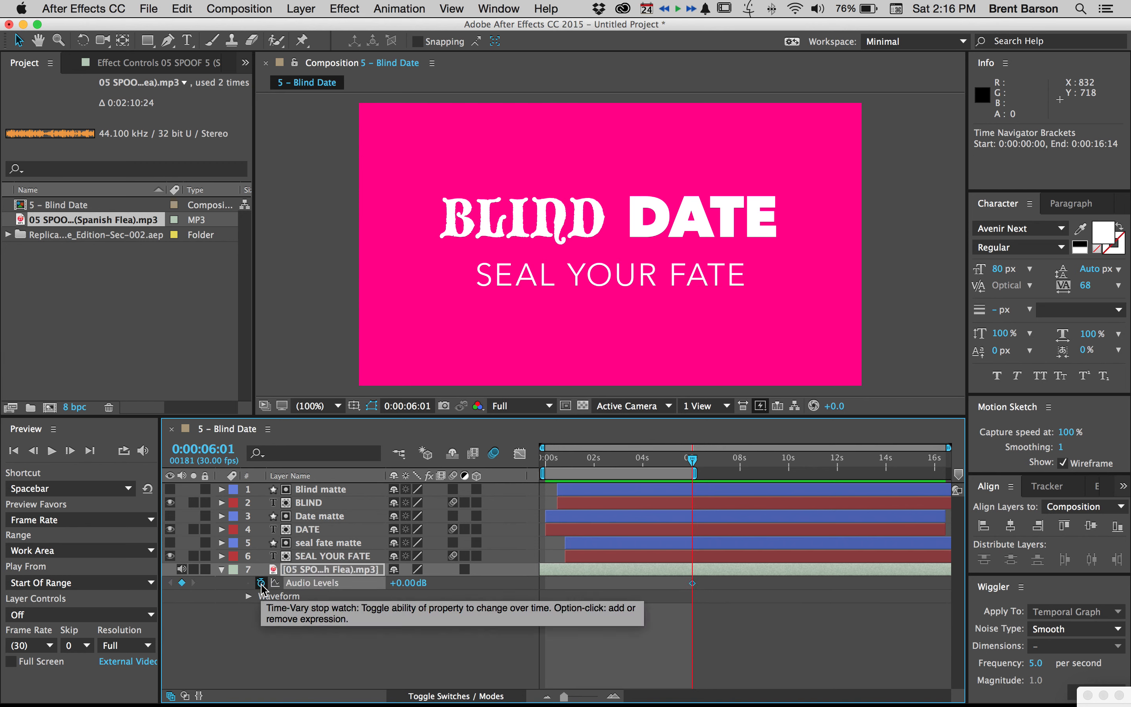
key("shift+Page_Up")
key("shift+Page_Up")
key("shift+Page_Up")
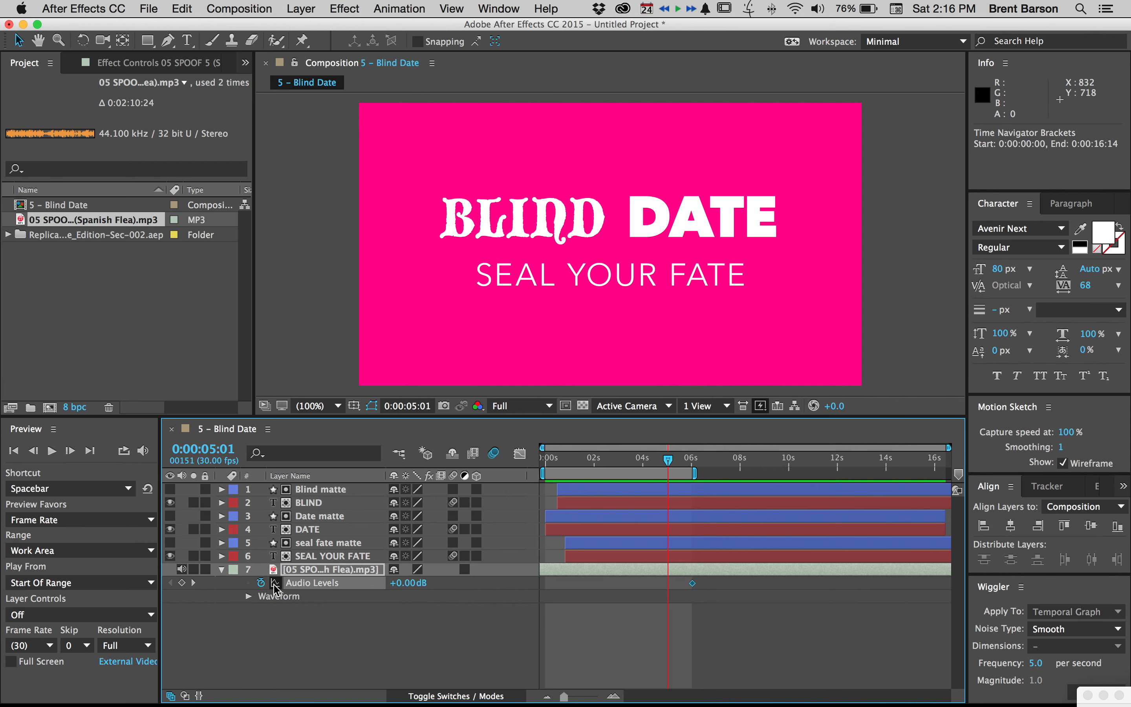
left_click(181, 582)
Set the music layer's Audio Levels keyframe at 0:00:06:01 to -48.00 dB for a fade-out
key("equal")
key("equal")
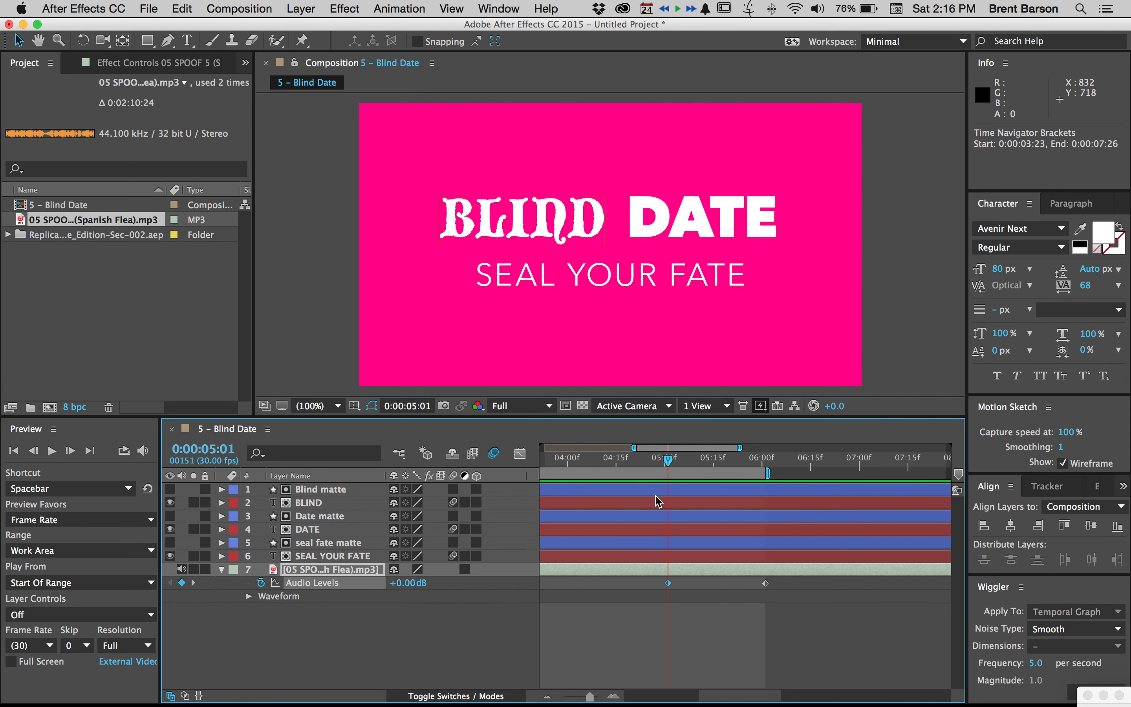
mouse_move(668, 463)
left_mouse_down()
mouse_move(599, 463)
mouse_move(771, 463)
mouse_move(656, 460)
left_mouse_up()
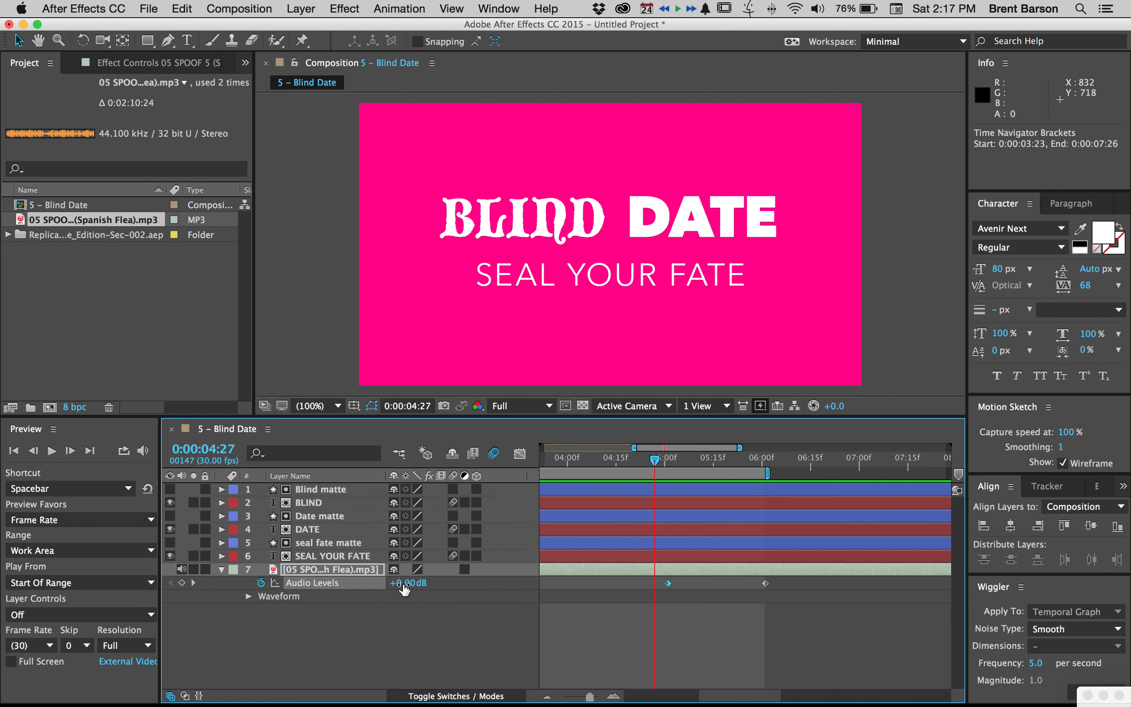
left_click(193, 583)
left_click(194, 584)
left_click(448, 614)
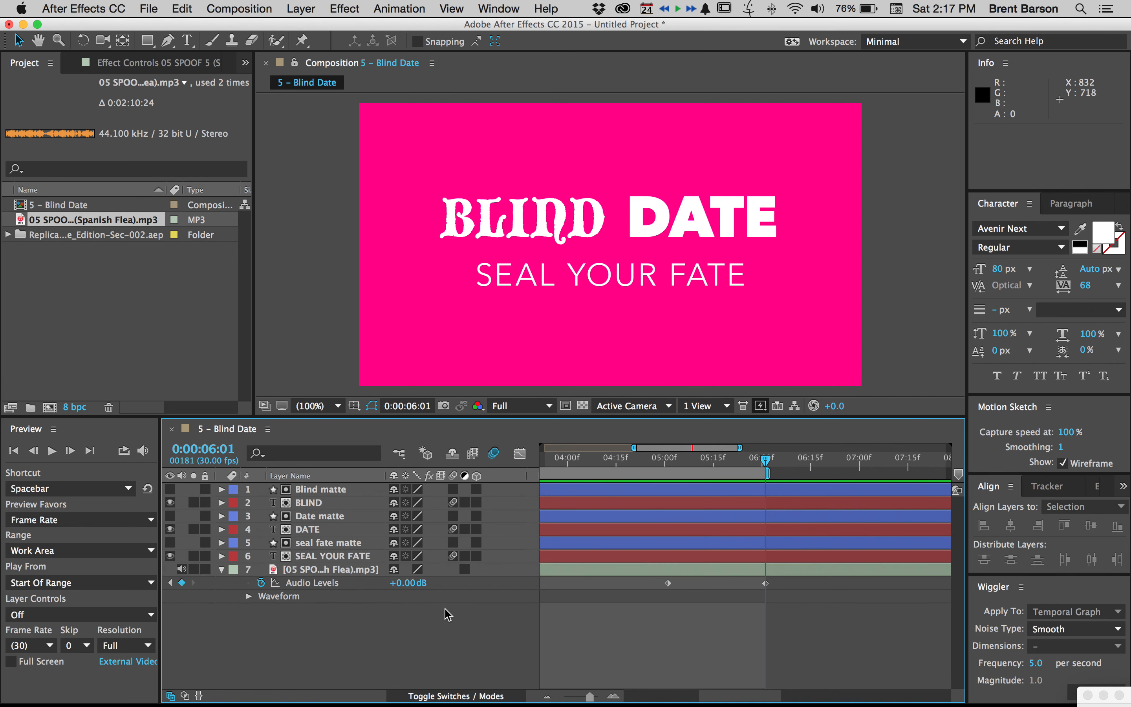
left_click_drag(408, 585, 218, 585)
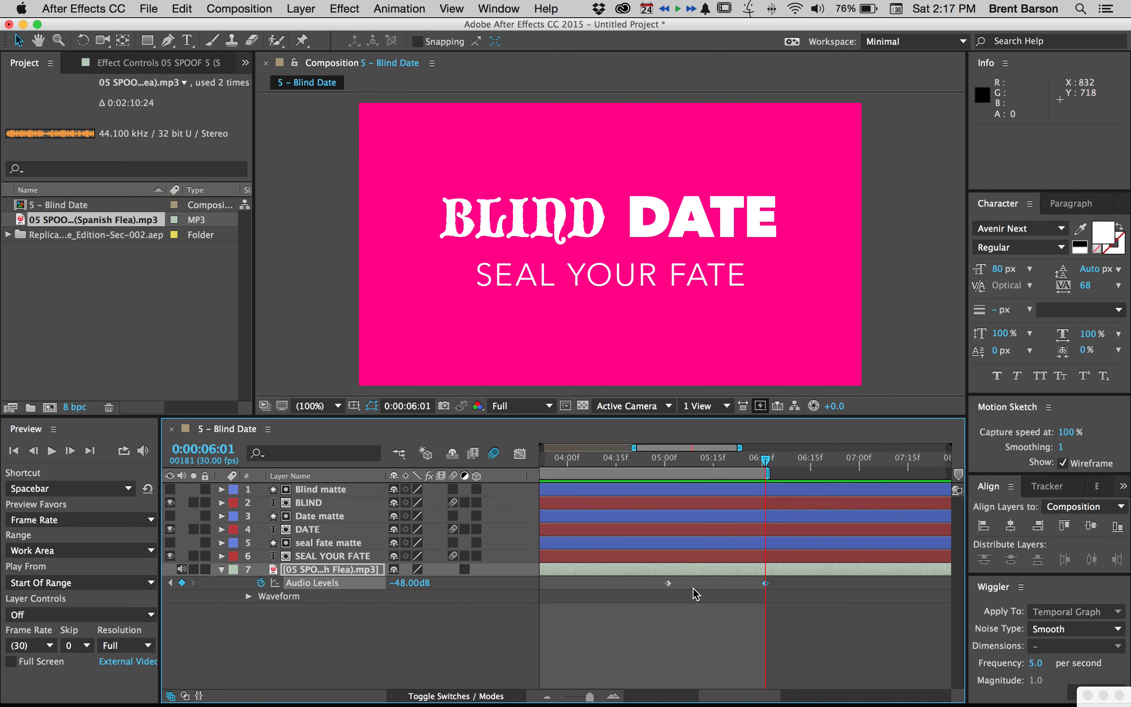
Show the faded music waveform across the whole composition and preview the title animation with sound
key("l")
key("l")
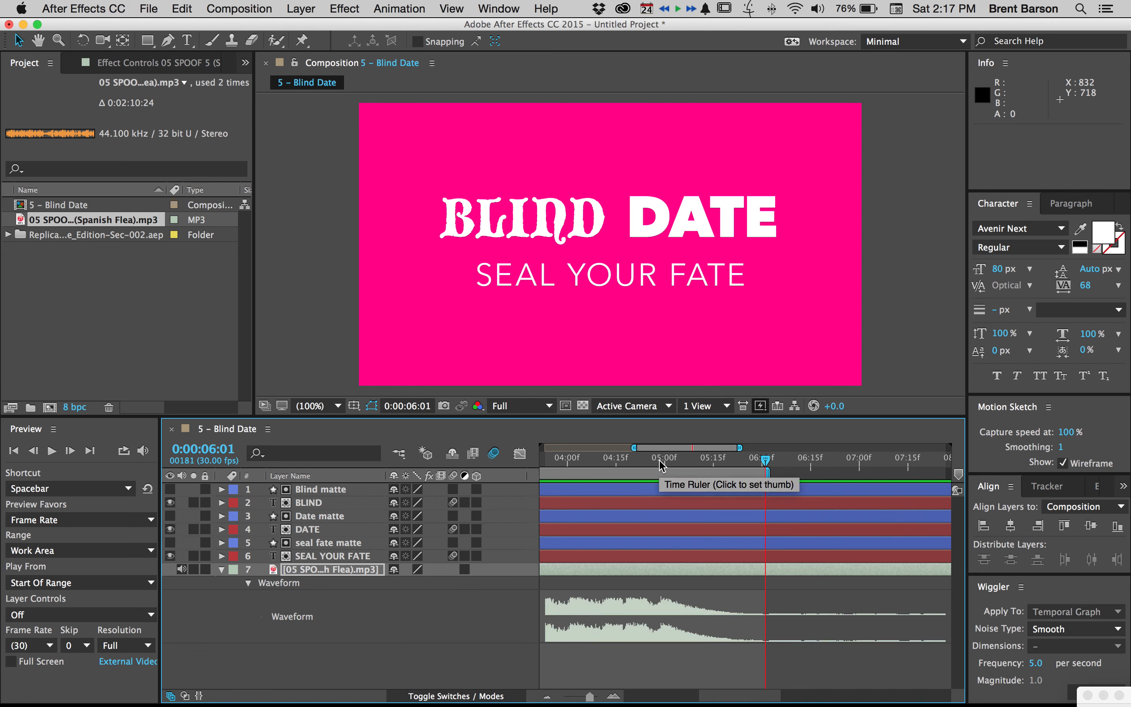
key("minus")
key("minus")
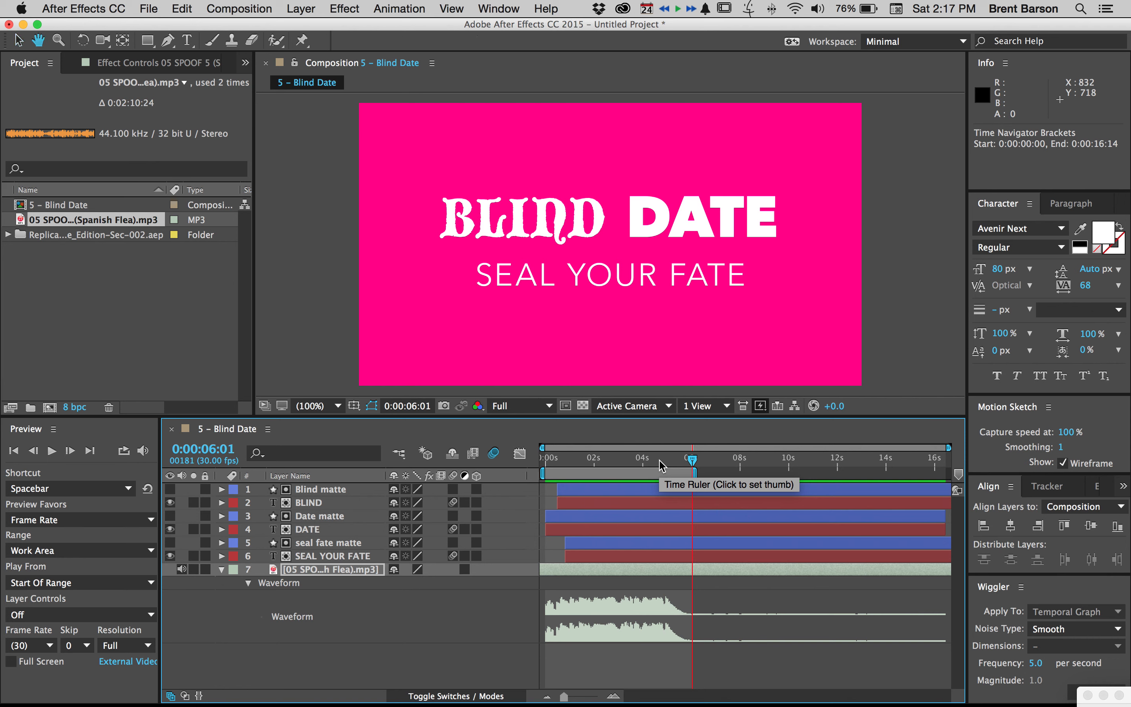
key("space")
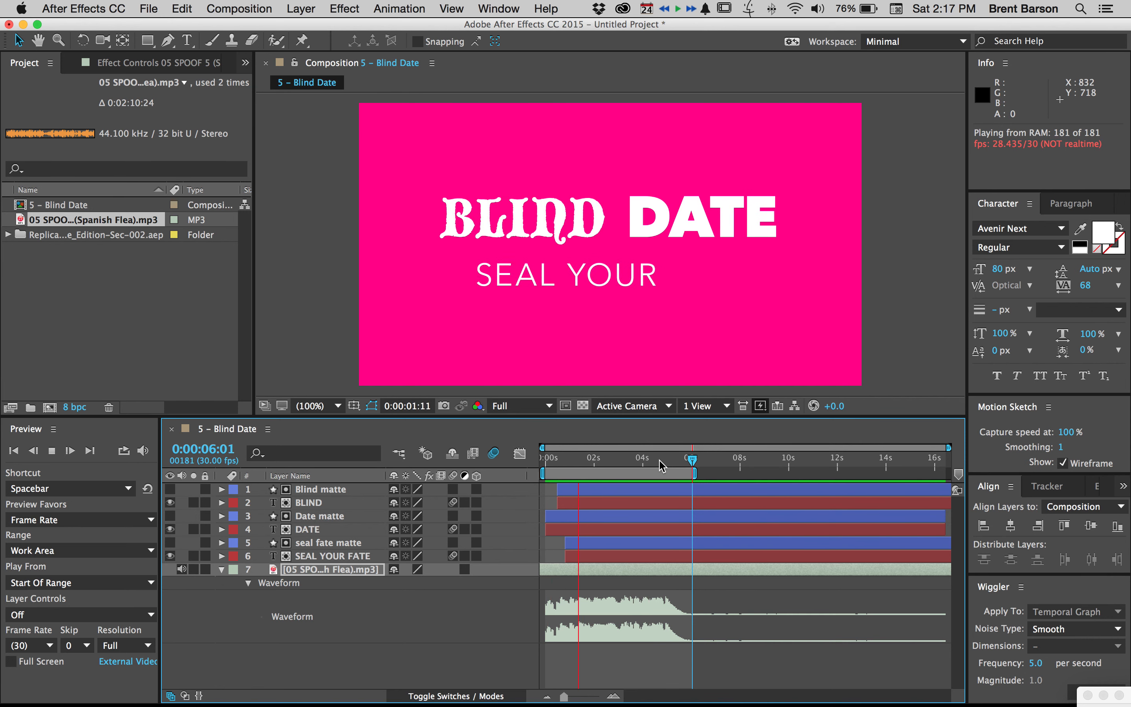
key("space")
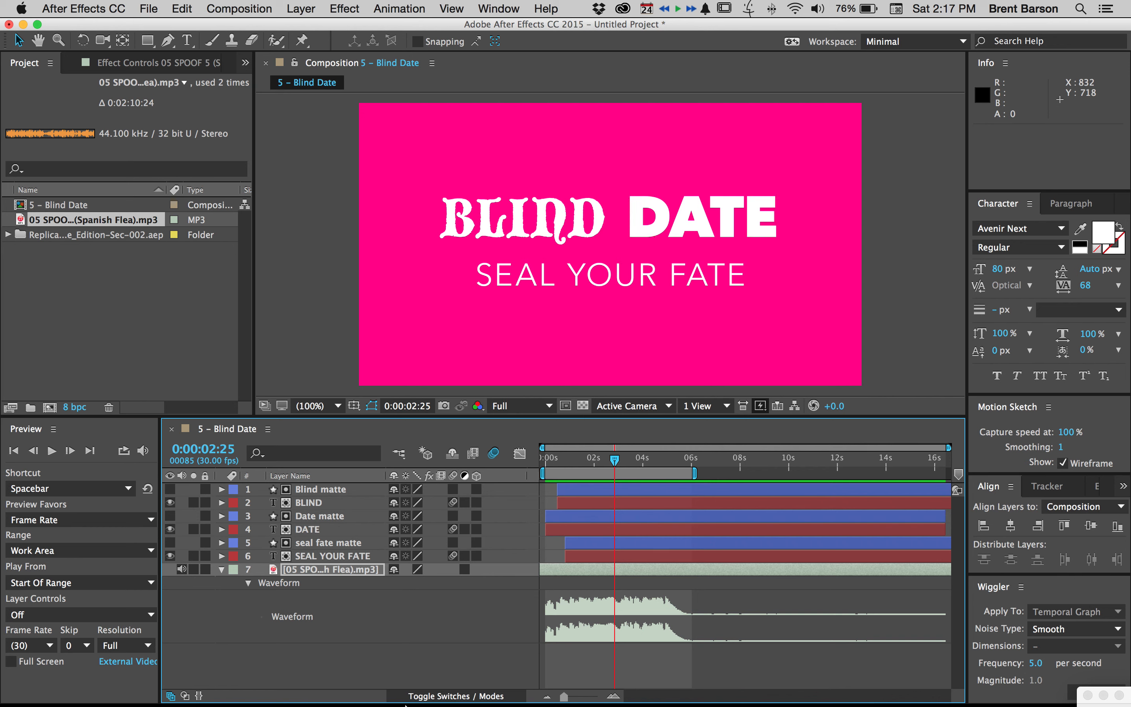
mouse_move(396, 704)
left_click(354, 677)
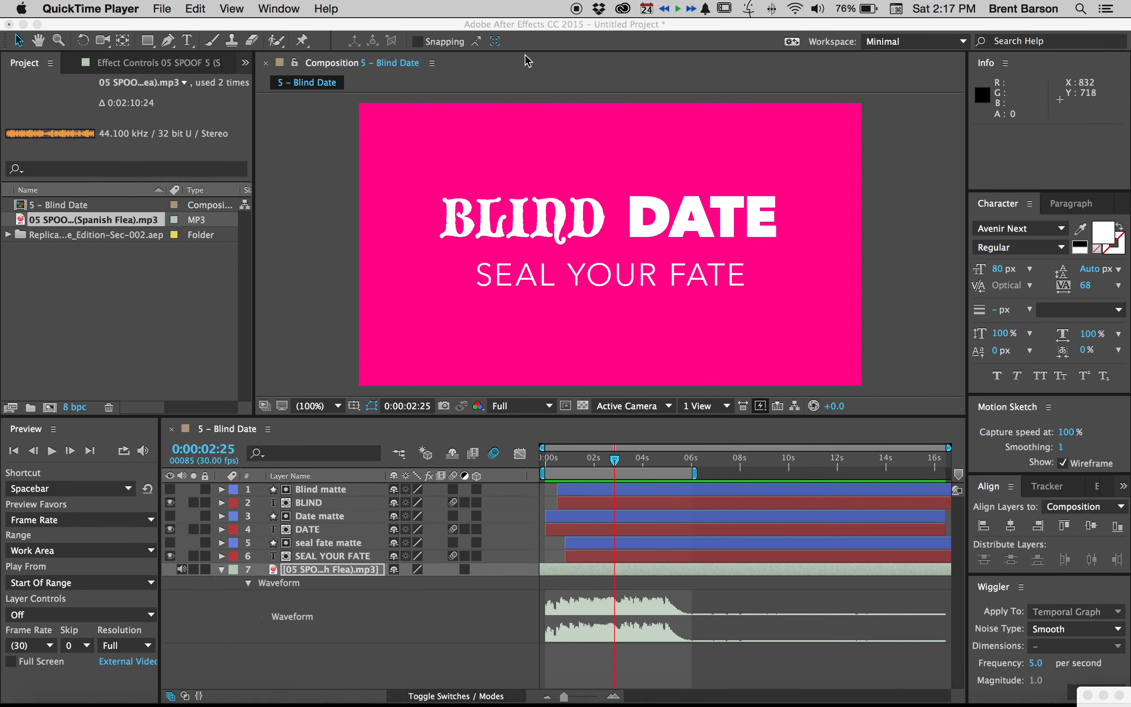